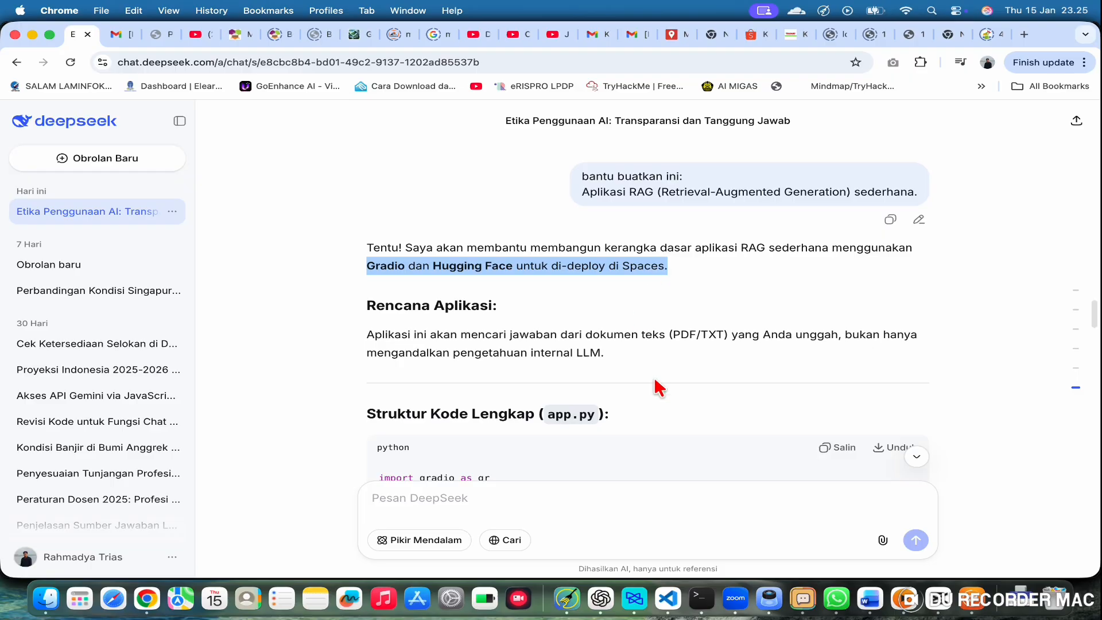
# Switch to Finder and open the Matrikulasi folder inside Documents > Nusa Putra
pyautogui.scroll(-5, 655, 380)
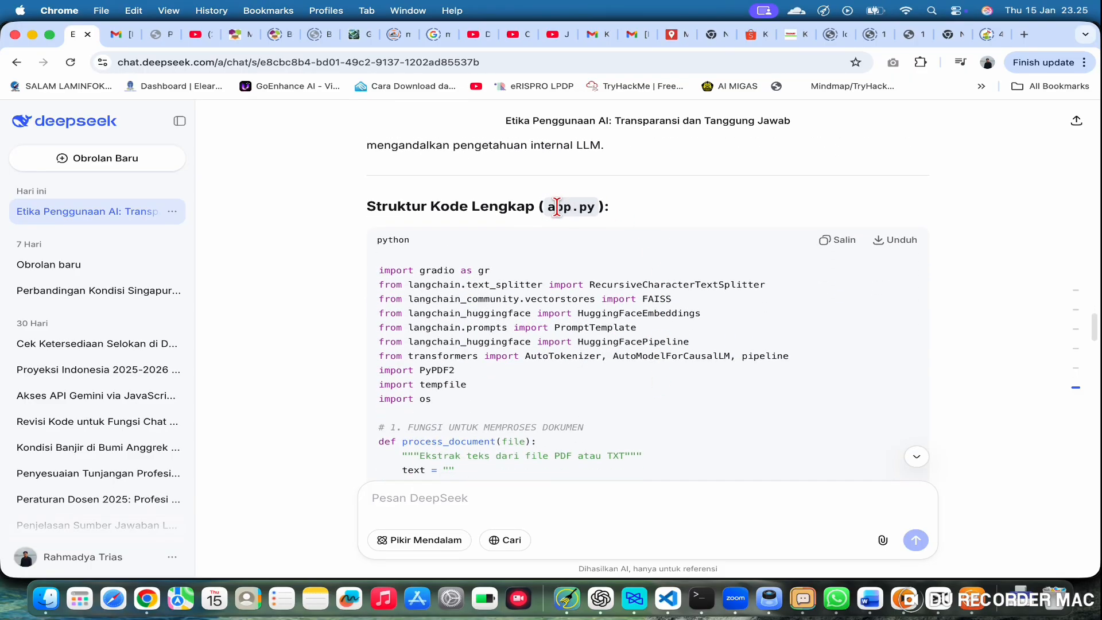
pyautogui.moveTo(549, 207); pyautogui.dragTo(596, 206)
pyautogui.click(51, 608)
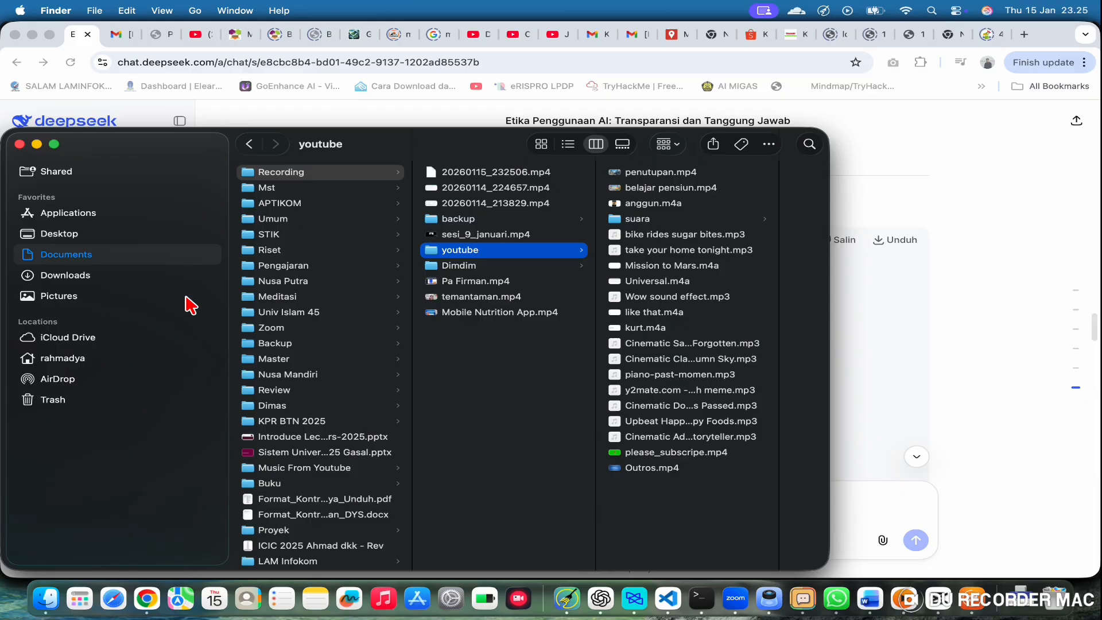
pyautogui.click(74, 236)
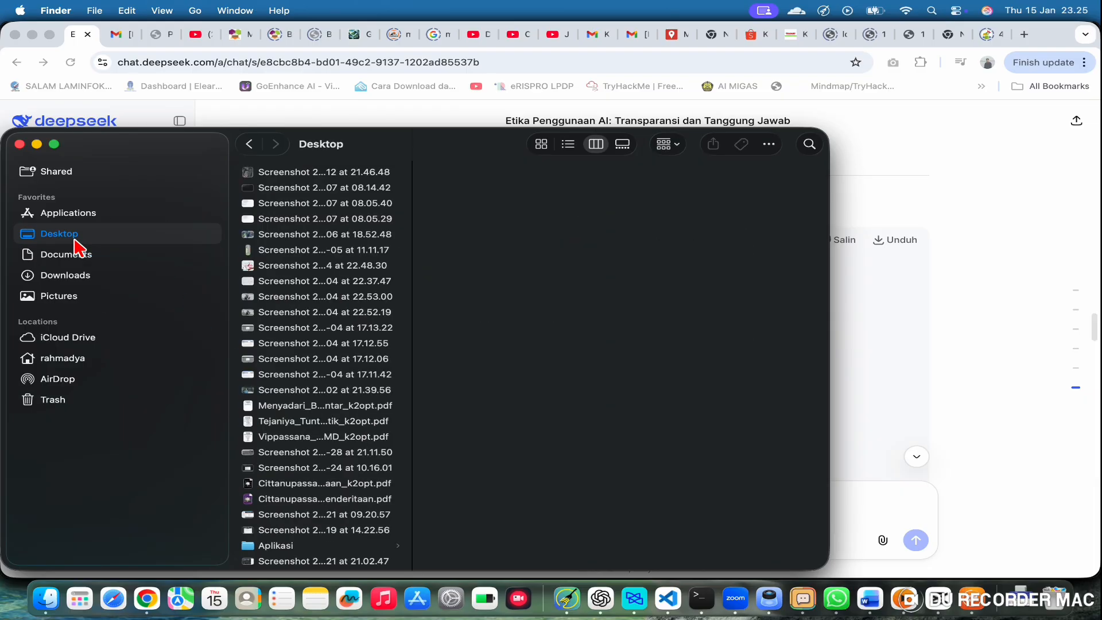
pyautogui.click(84, 258)
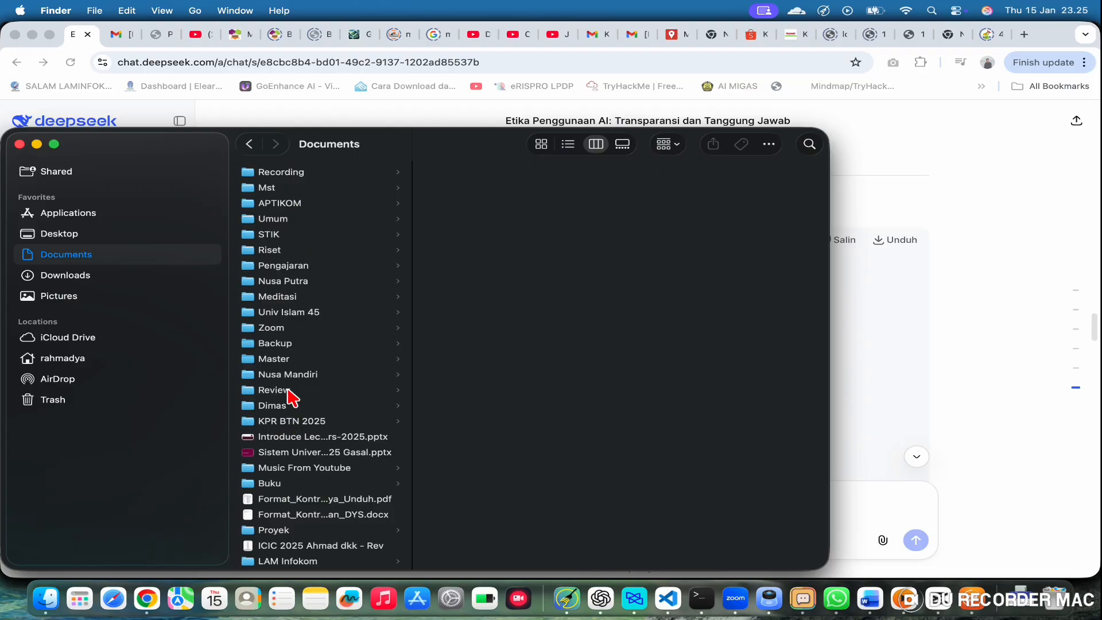
pyautogui.click(299, 282)
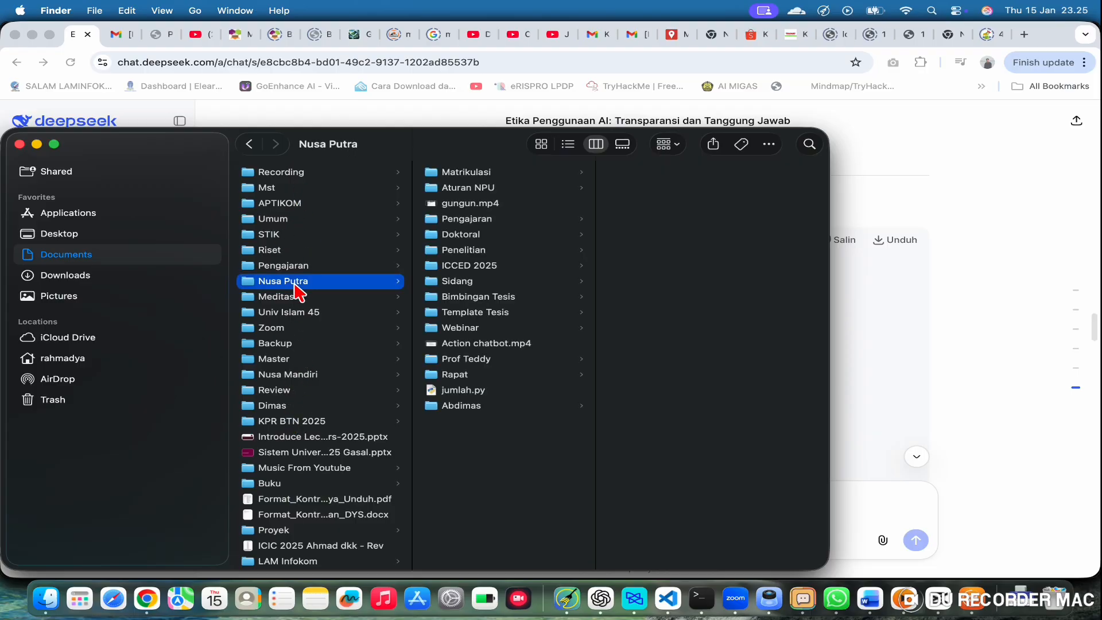
pyautogui.click(469, 176)
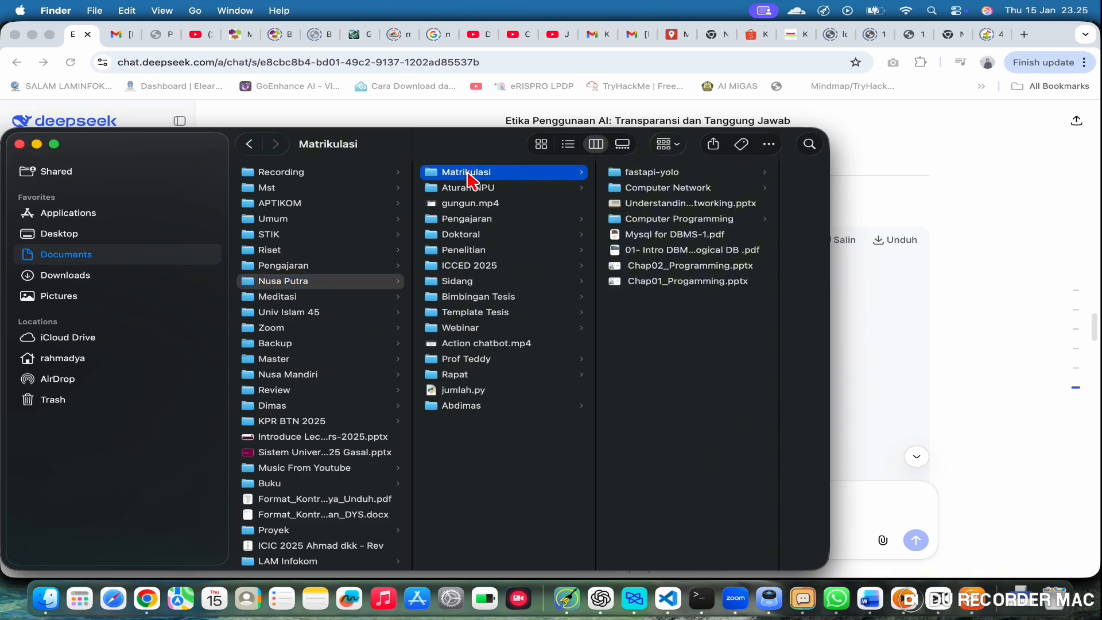
# Create a new folder named rag in the Matrikulasi folder
pyautogui.rightClick(644, 349)
pyautogui.click(669, 348)
pyautogui.write('rag')
pyautogui.press('Return')
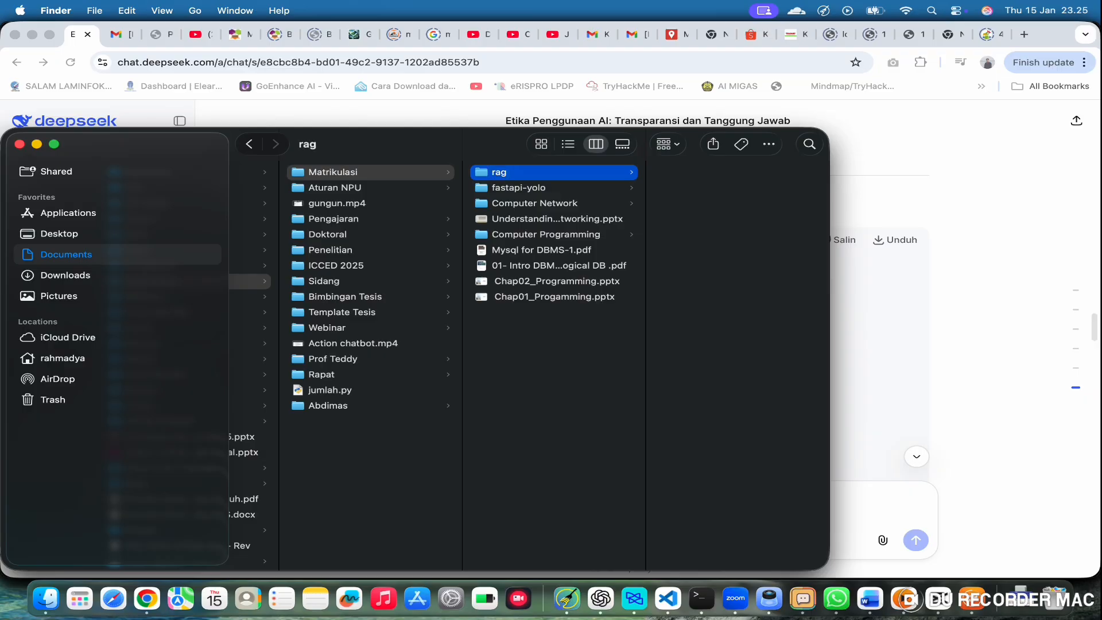
# Open a new Terminal window at the rag folder
pyautogui.rightClick(508, 174)
pyautogui.moveTo(641, 407)
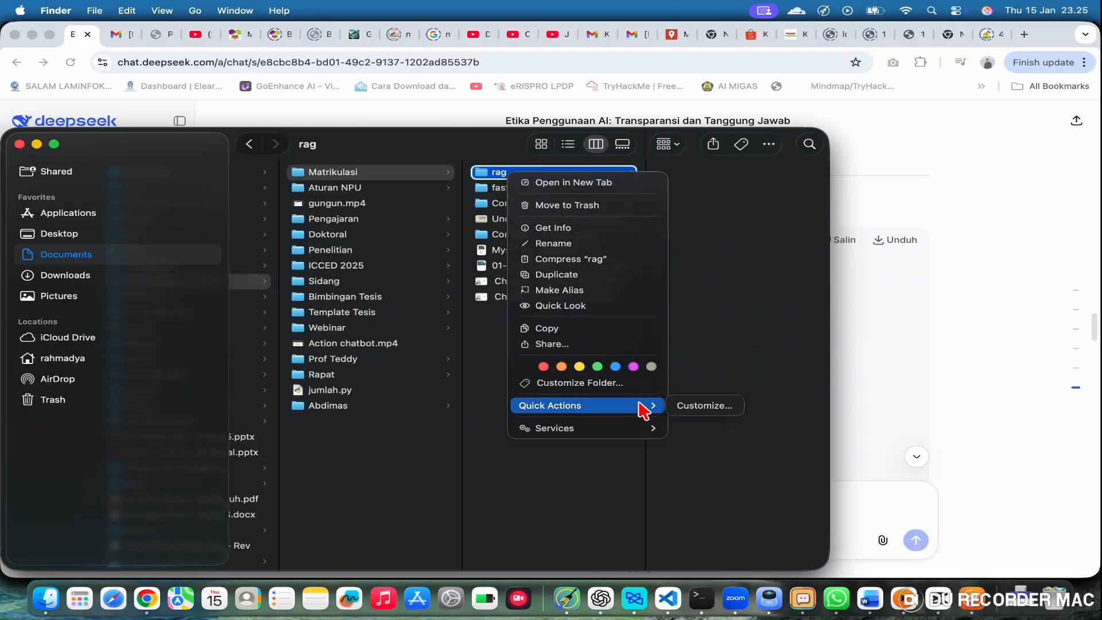
pyautogui.moveTo(633, 430)
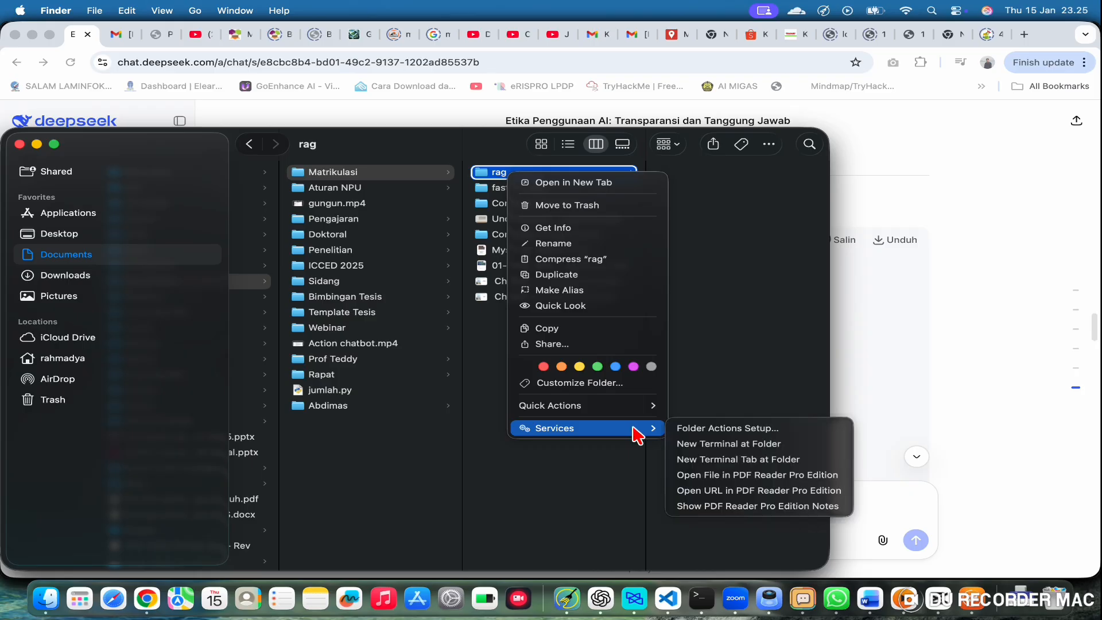
pyautogui.click(734, 450)
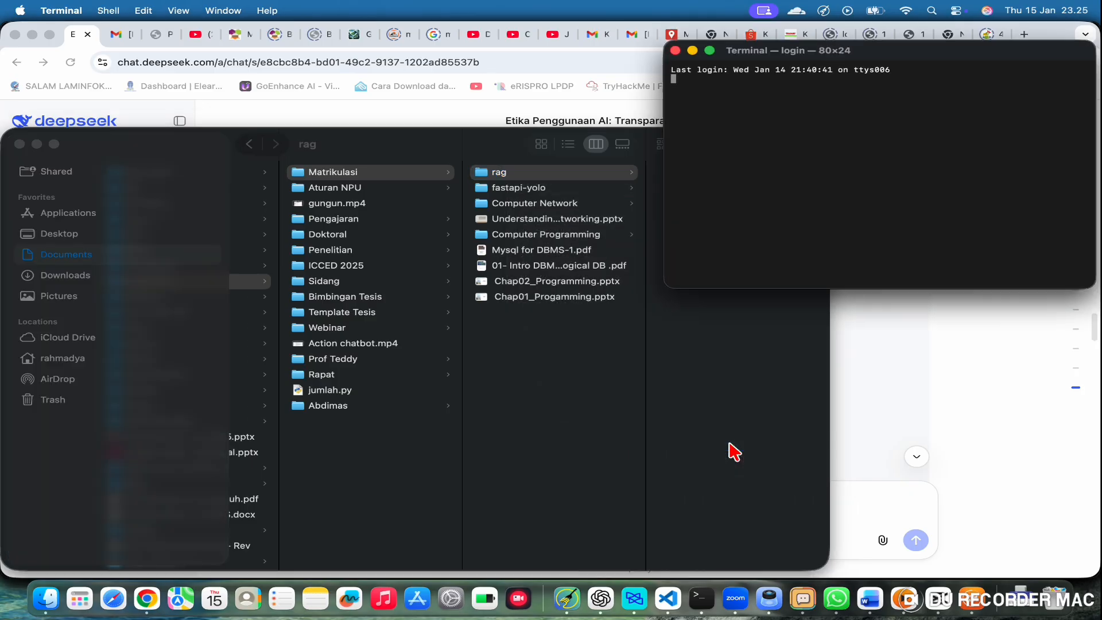
# Switch to Visual Studio Code and open the rag folder as the working folder
pyautogui.click(669, 602)
pyautogui.click(89, 10)
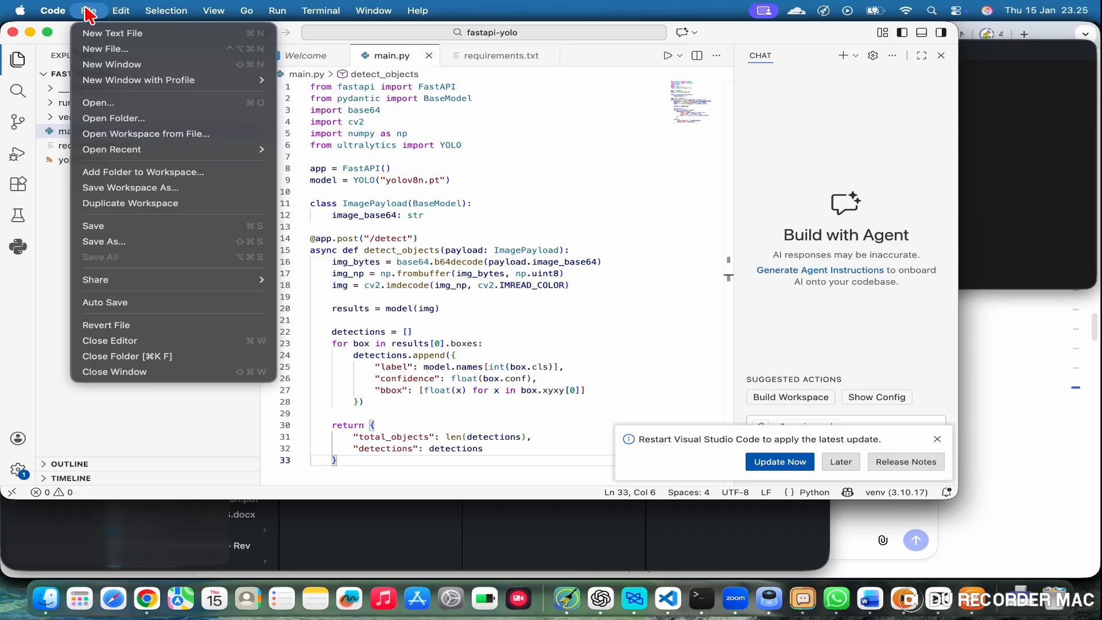
pyautogui.click(115, 120)
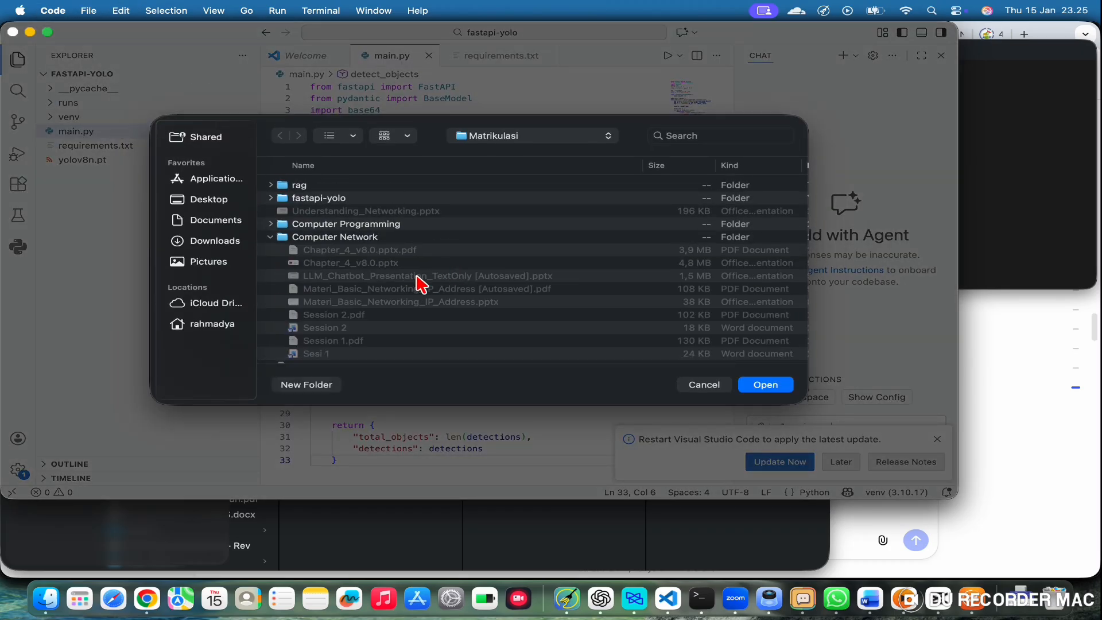
pyautogui.click(302, 189)
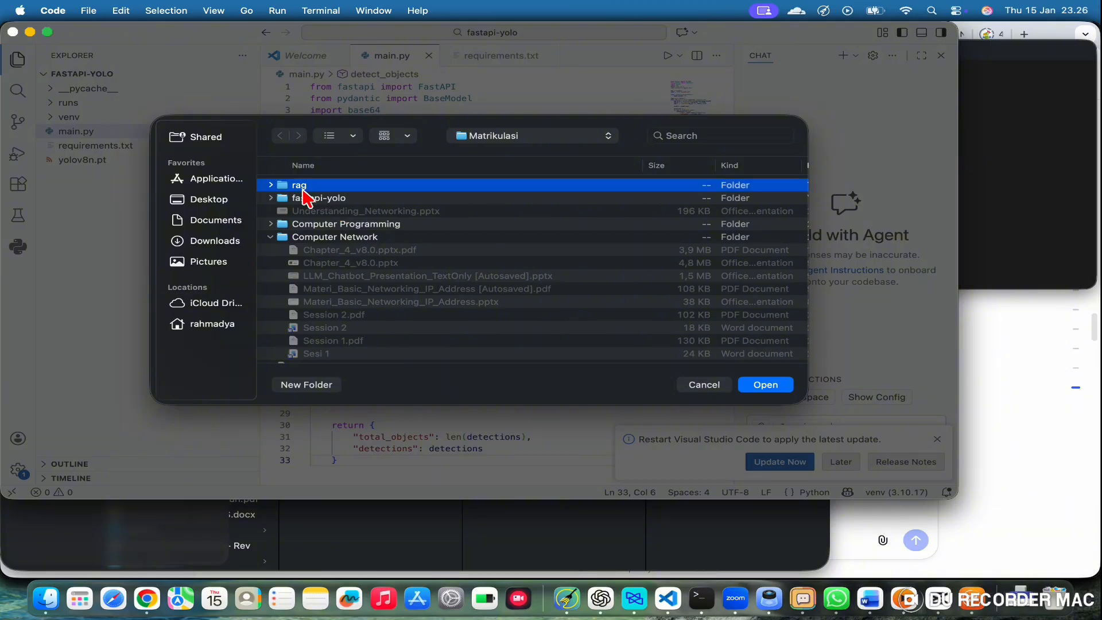
pyautogui.click(770, 387)
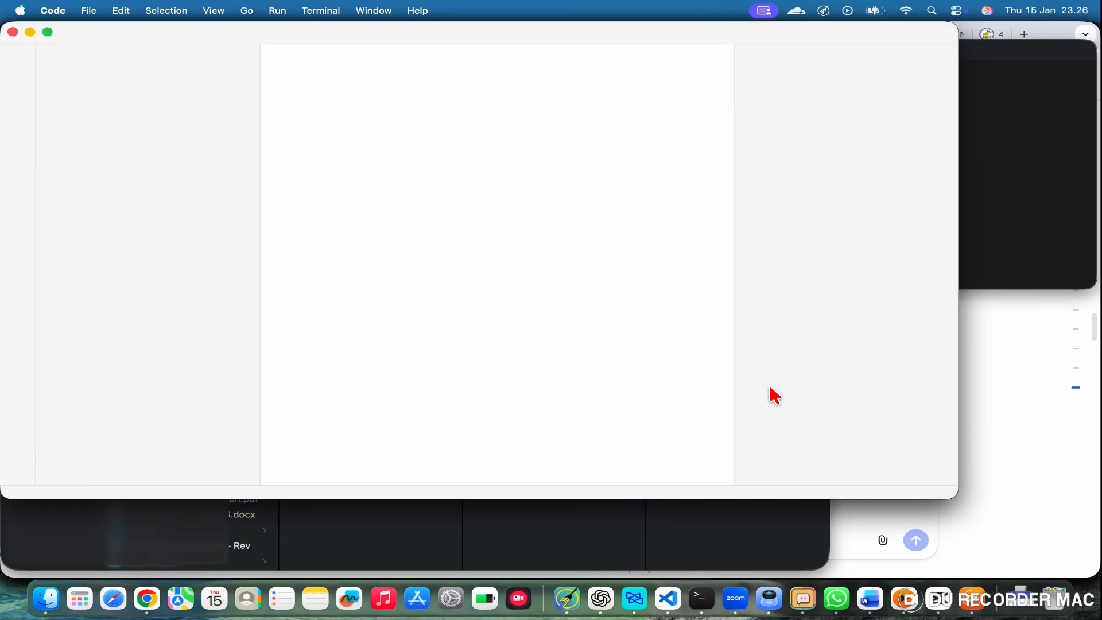
# Create a new file named app.py in the rag folder
pyautogui.click(89, 11)
pyautogui.click(103, 47)
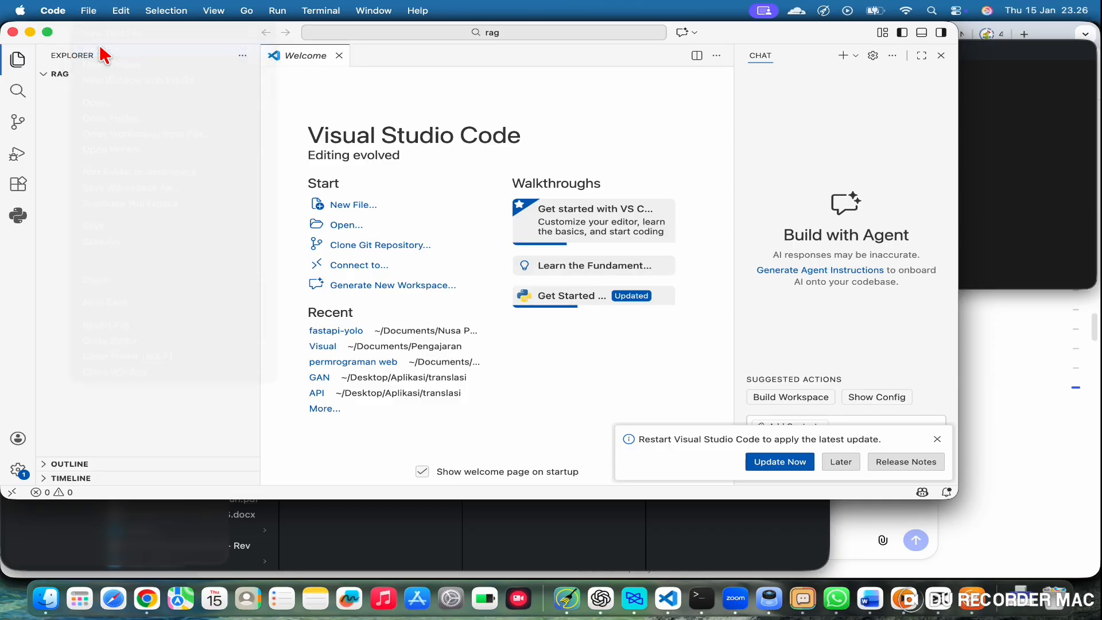
pyautogui.write('app.py')
pyautogui.press('Return')
pyautogui.press('Return')
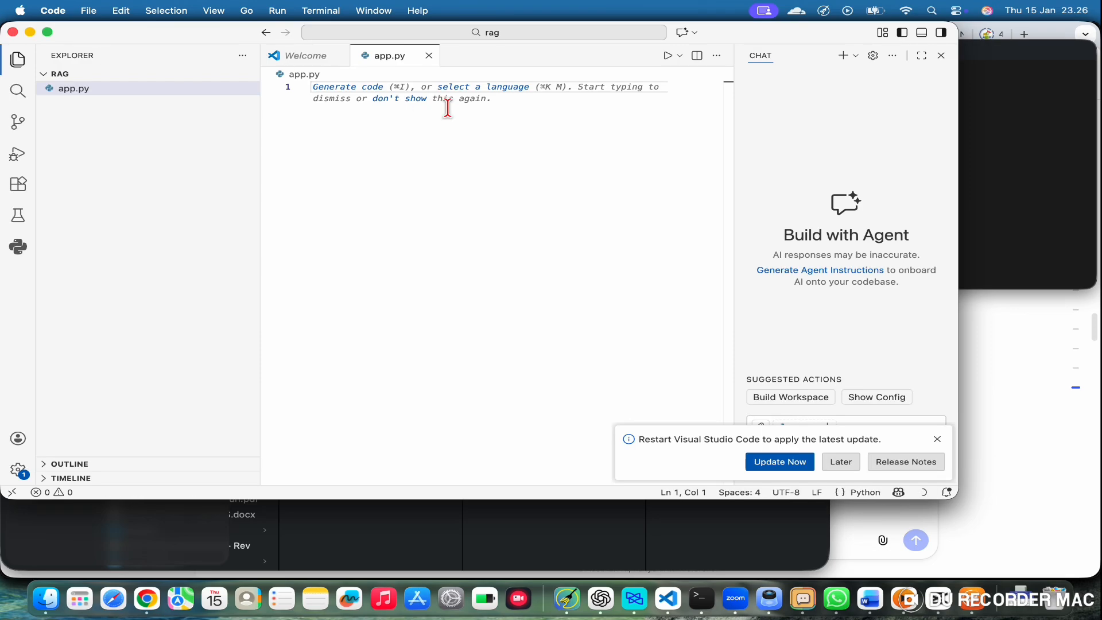
# Copy the complete Python code for app.py from the DeepSeek chat in Chrome, paste it into the empty app.py and save the file
pyautogui.press('super+Tab')
pyautogui.press('super+Tab')
pyautogui.press('super+Tab')
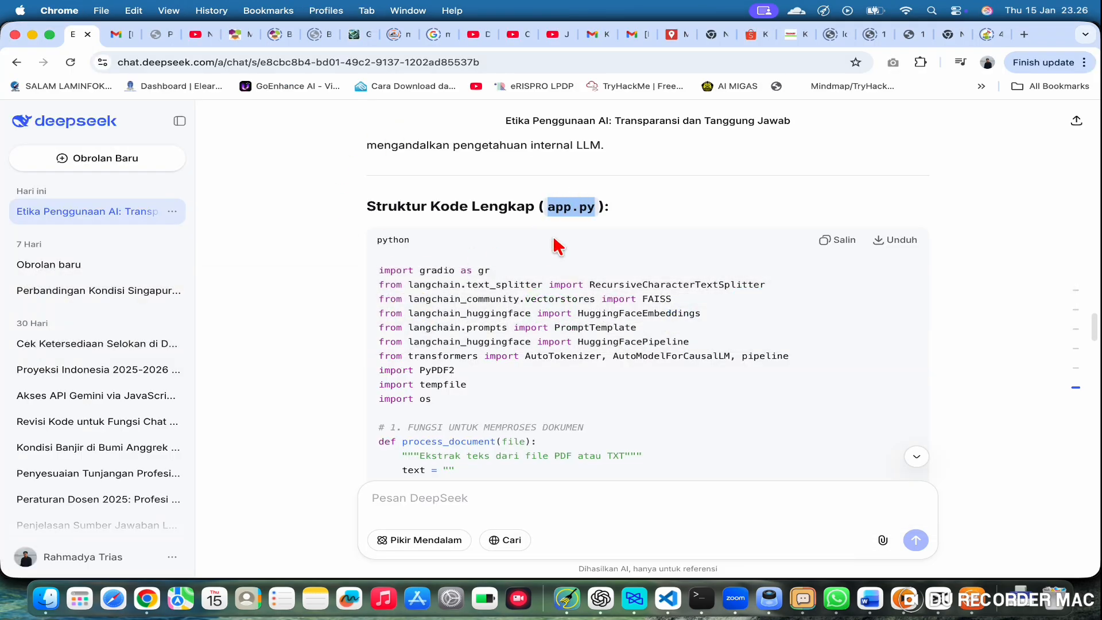
pyautogui.scroll(-2, 554, 242)
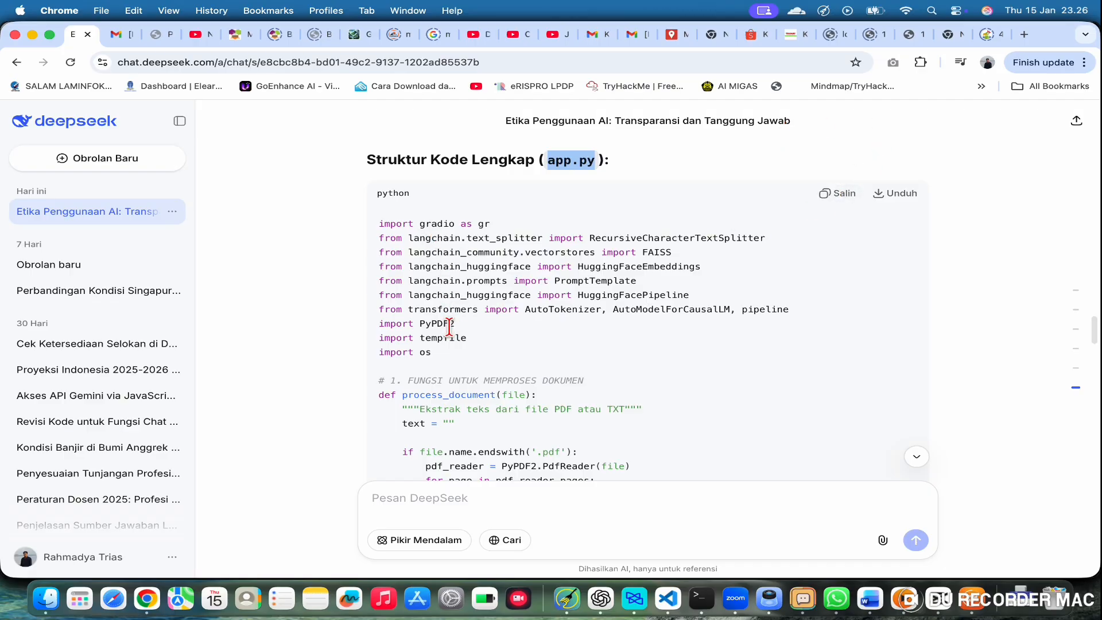
pyautogui.press('super+Tab')
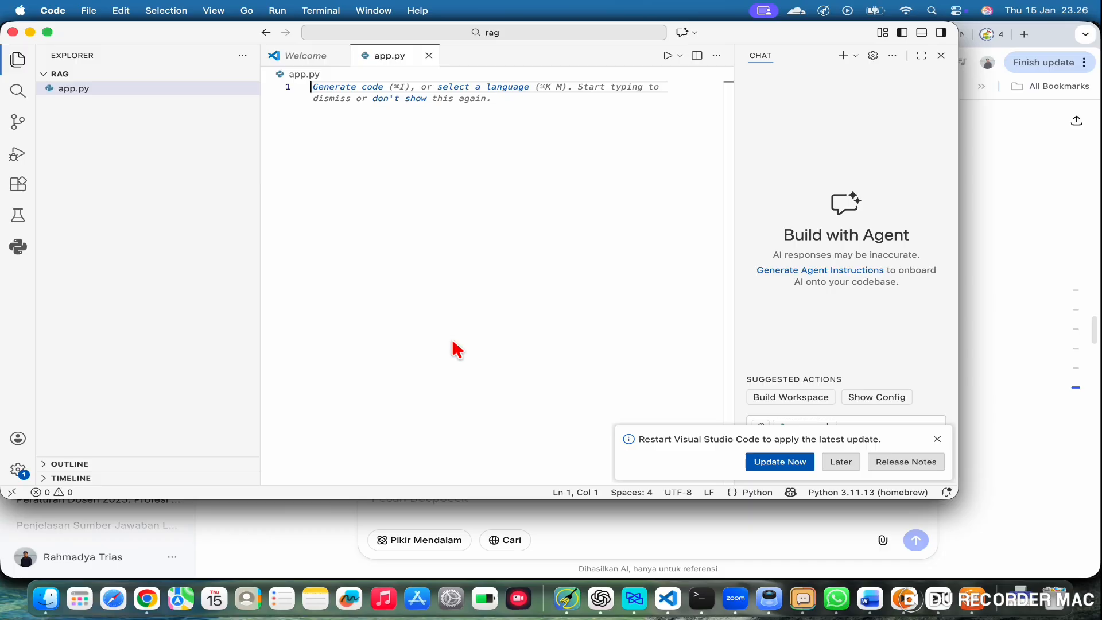
pyautogui.press('super+v')
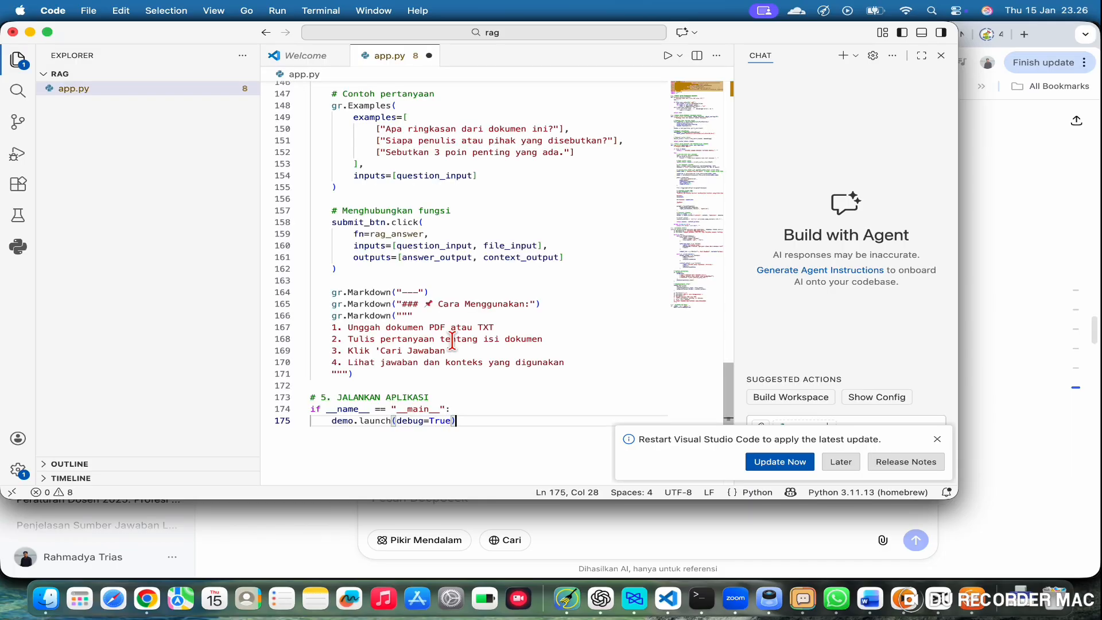
pyautogui.click(95, 11)
pyautogui.click(104, 233)
# Return to the DeepSeek chat in Chrome and copy the file name requirements.txt from the heading below the Python code
pyautogui.press('super+Tab')
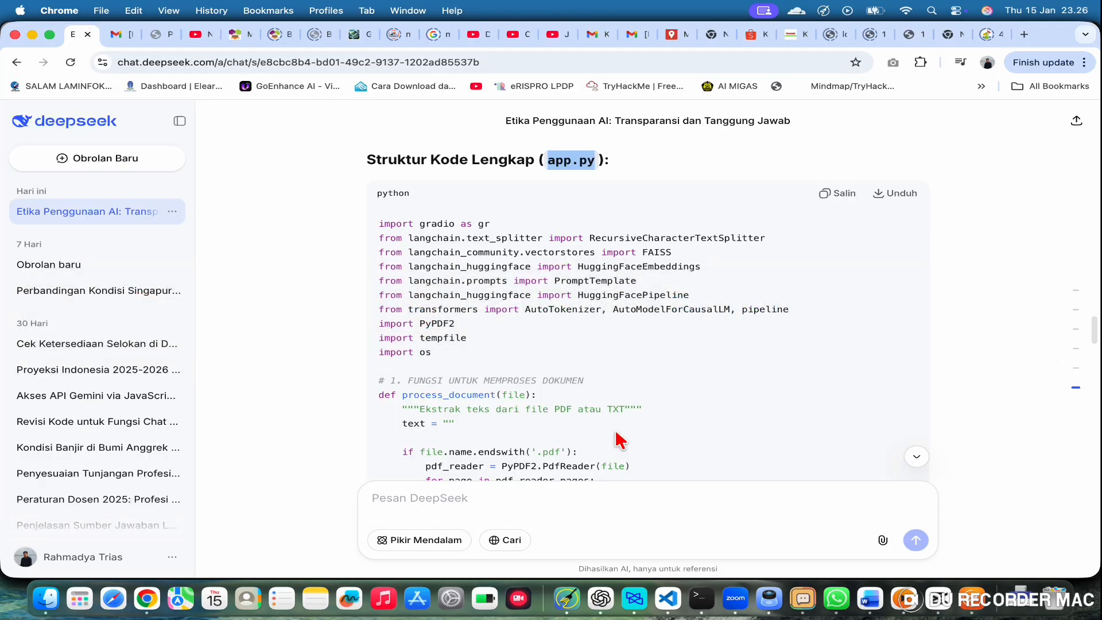
pyautogui.scroll(-20, 523, 386)
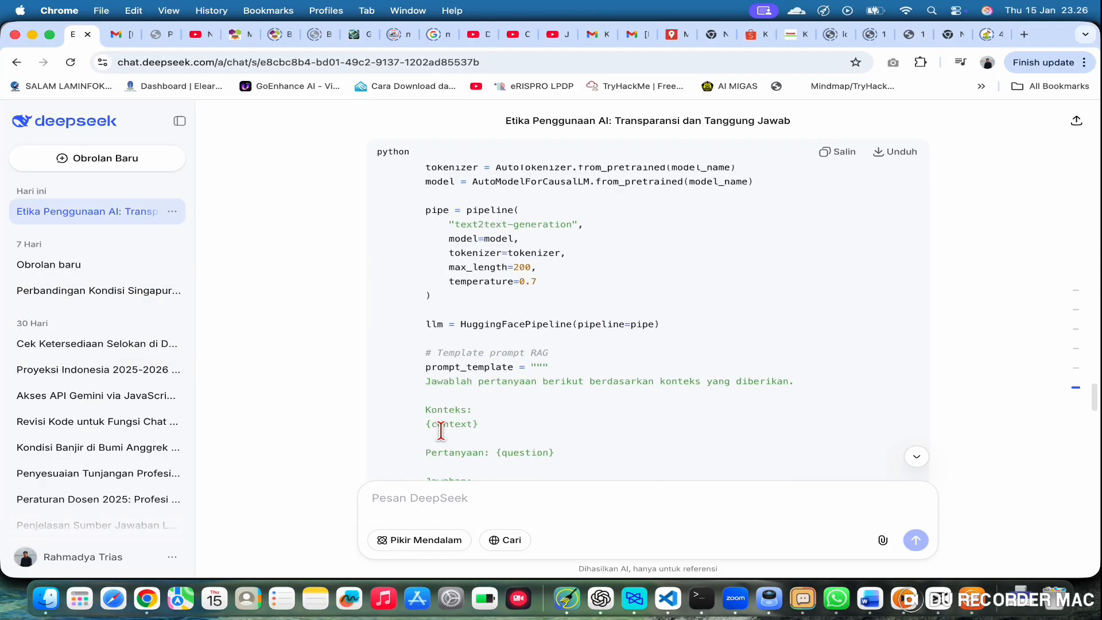
pyautogui.scroll(-8, 441, 430)
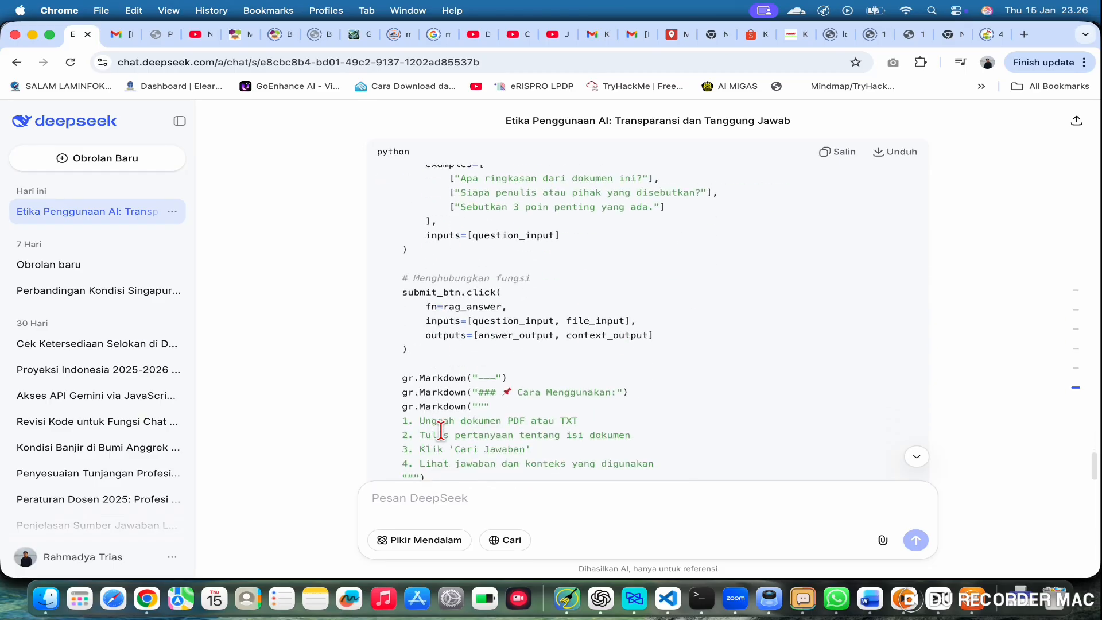
pyautogui.scroll(-3, 442, 440)
pyautogui.scroll(-3, 442, 439)
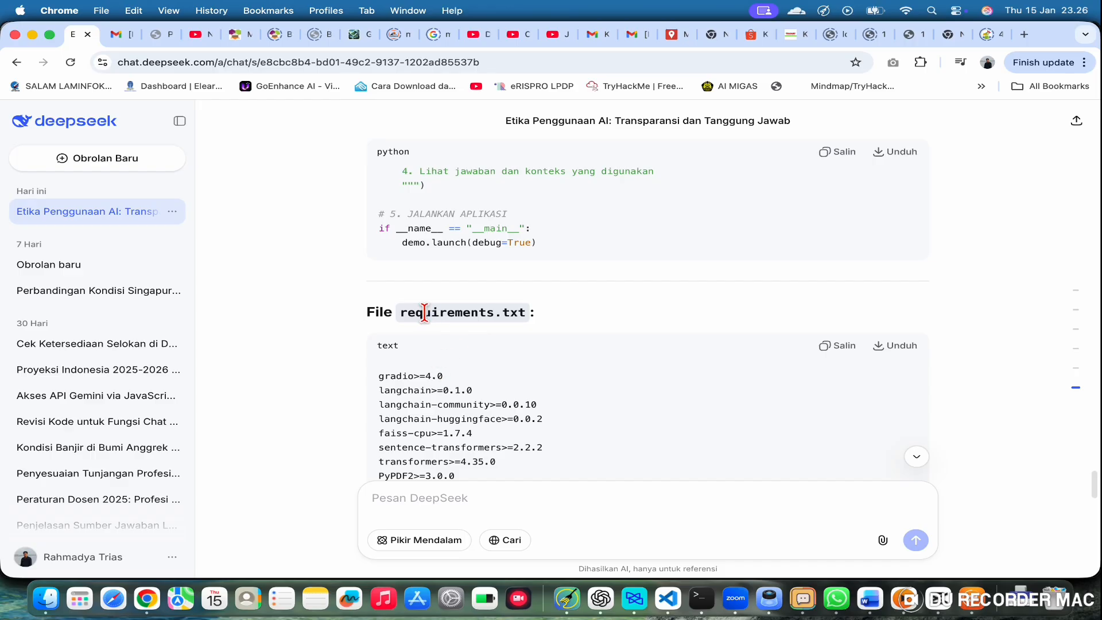
pyautogui.moveTo(401, 313); pyautogui.dragTo(532, 323)
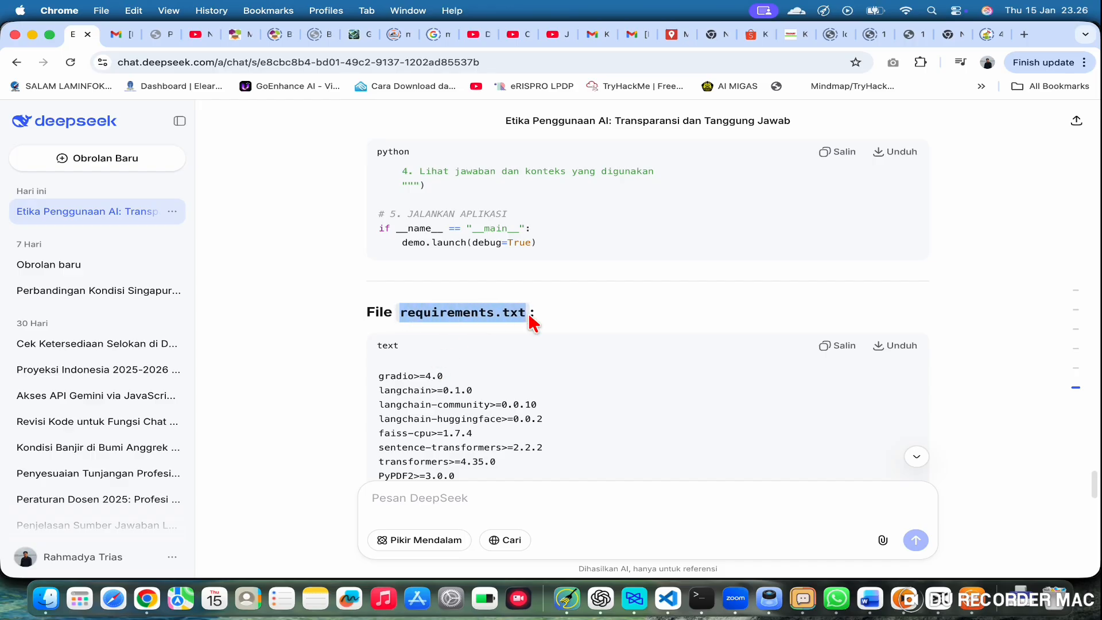
pyautogui.rightClick(505, 314)
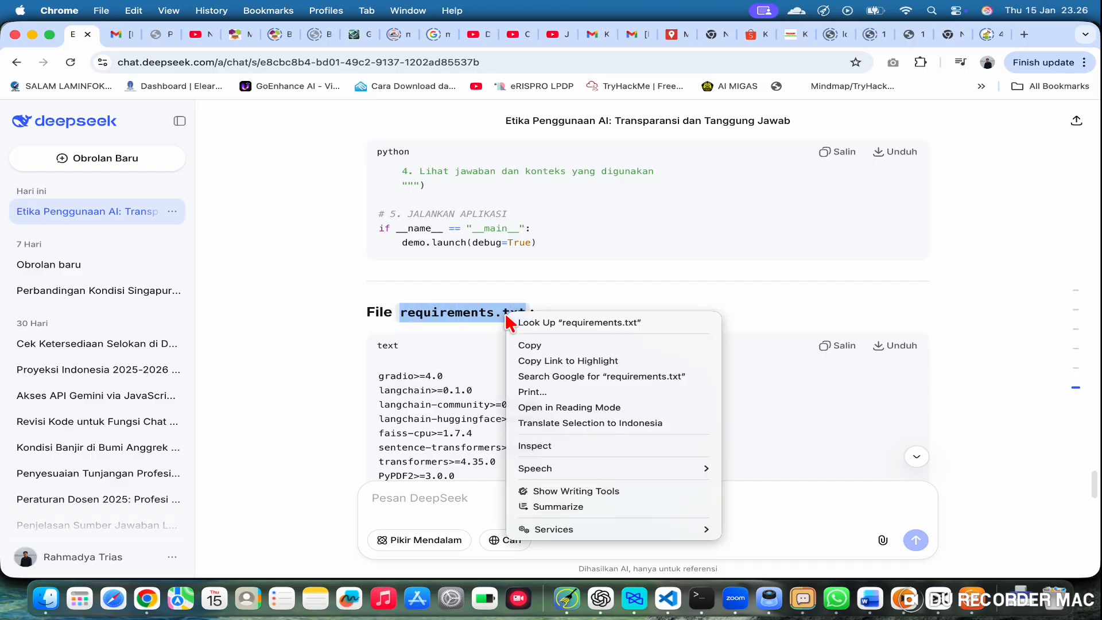
pyautogui.click(545, 348)
# Switch to Visual Studio Code and create a new file in the rag folder with the copied name requirements.txt
pyautogui.press('super+Tab')
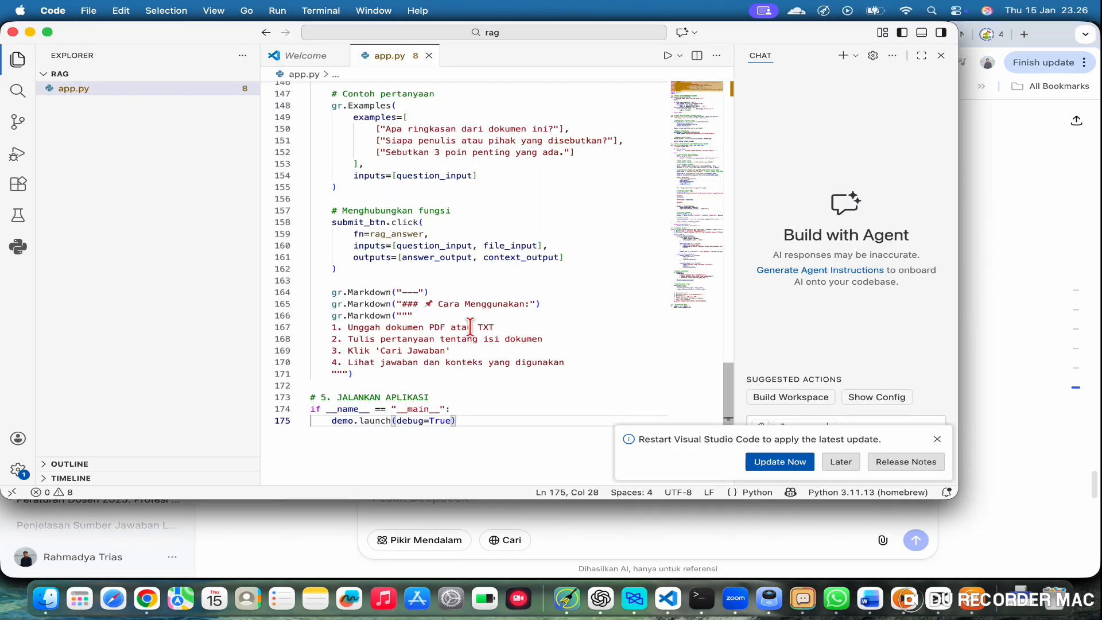
pyautogui.click(91, 11)
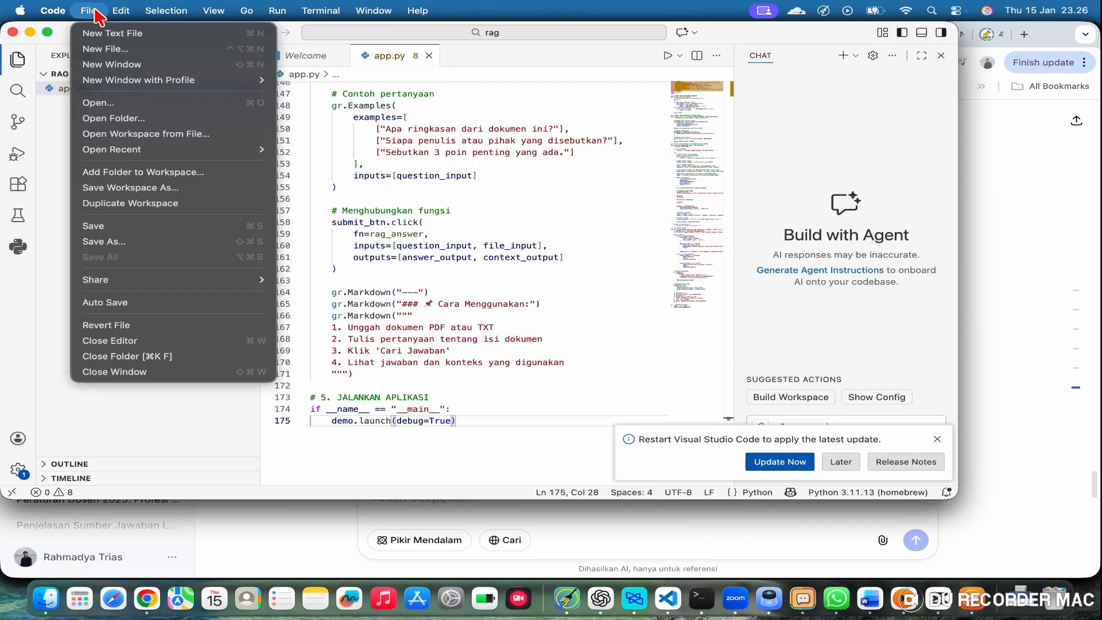
pyautogui.click(98, 49)
pyautogui.press('super+v')
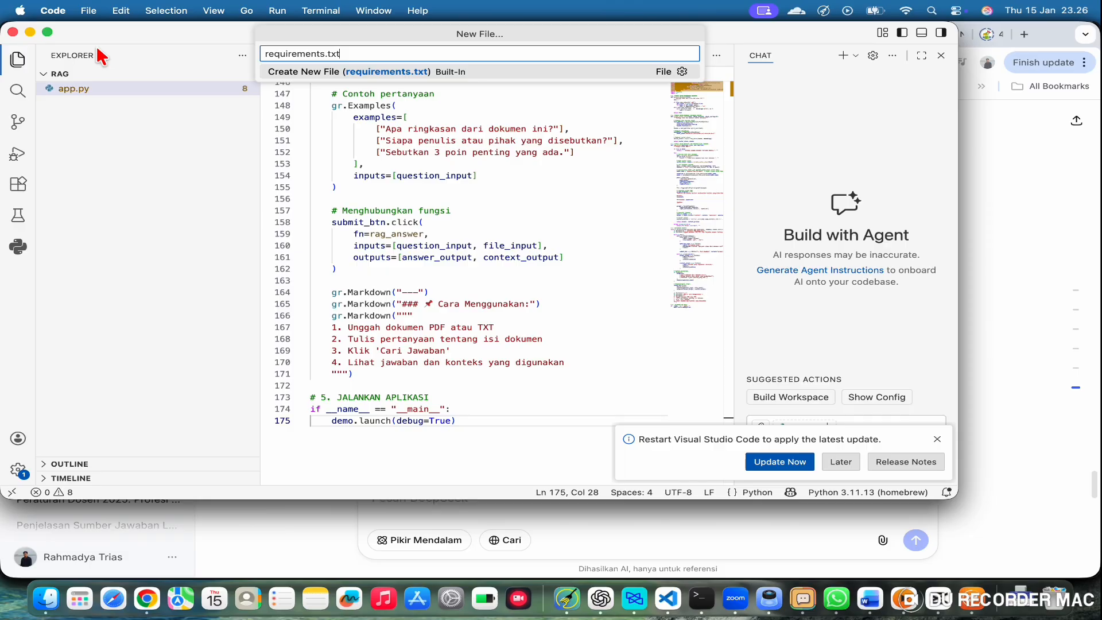
pyautogui.press('Return')
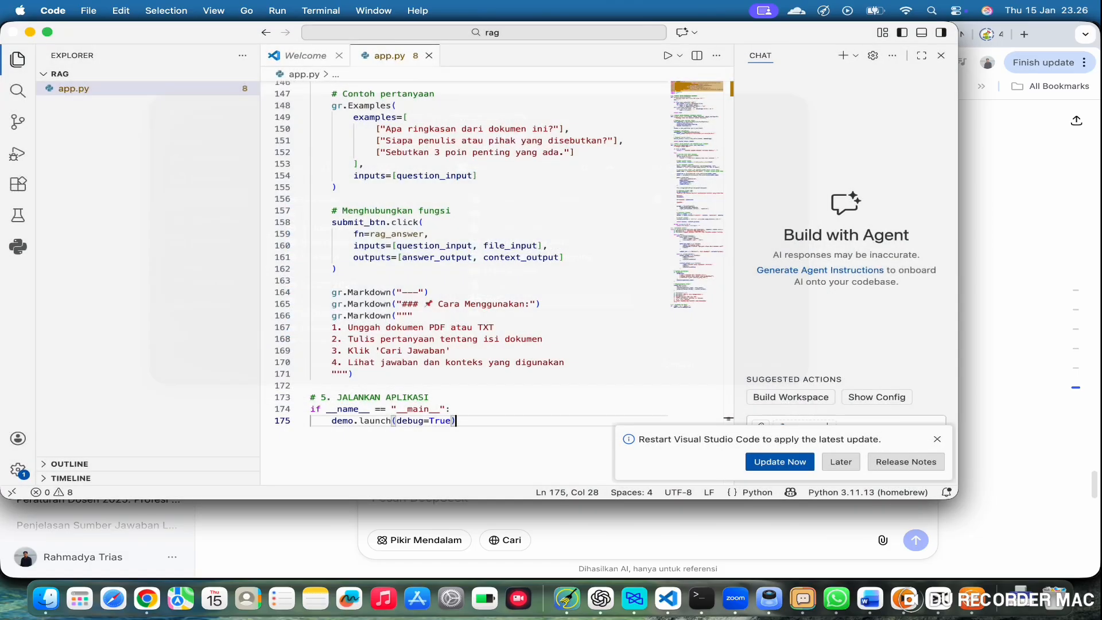
# Copy the requirements.txt package list from the DeepSeek chat in Chrome, paste it into the empty requirements.txt in Visual Studio Code and save the file
pyautogui.press('super+Tab')
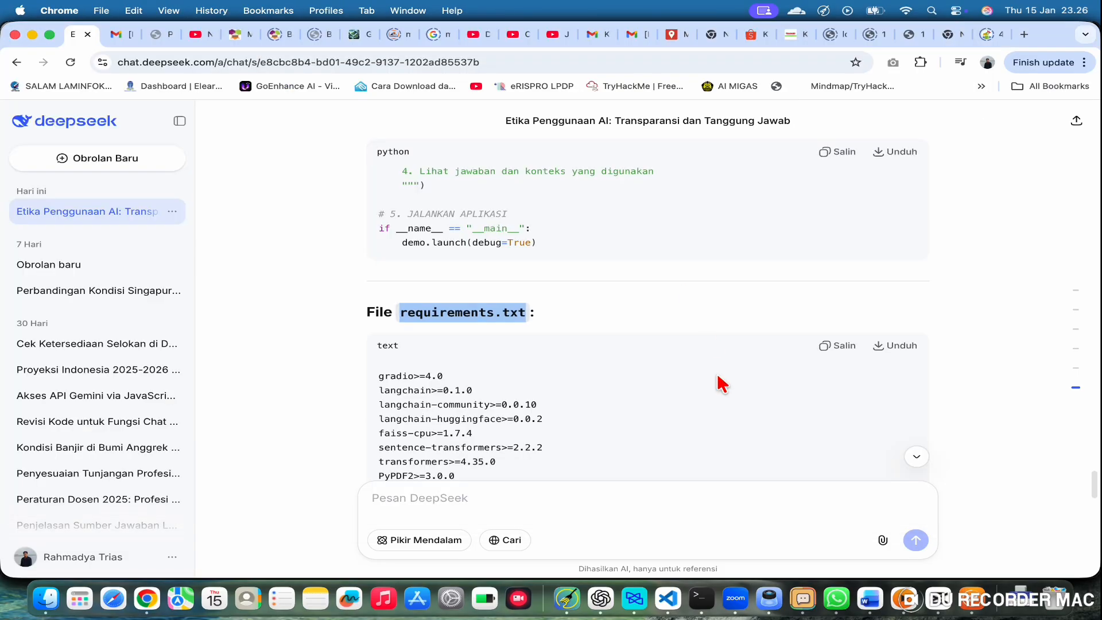
pyautogui.scroll(-3, 623, 419)
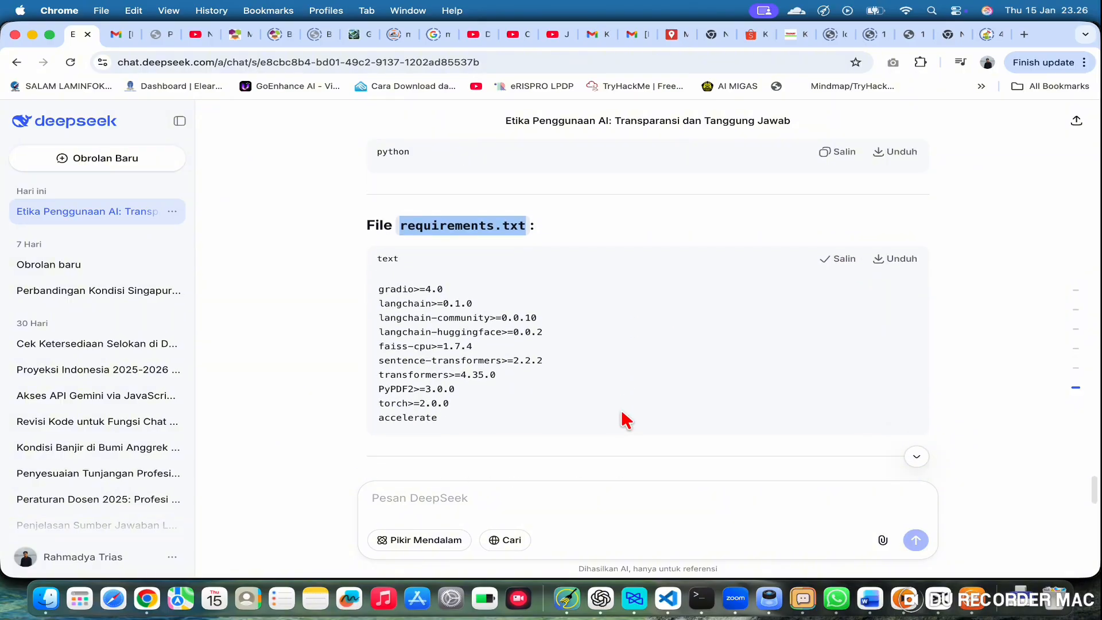
pyautogui.press('super+Tab')
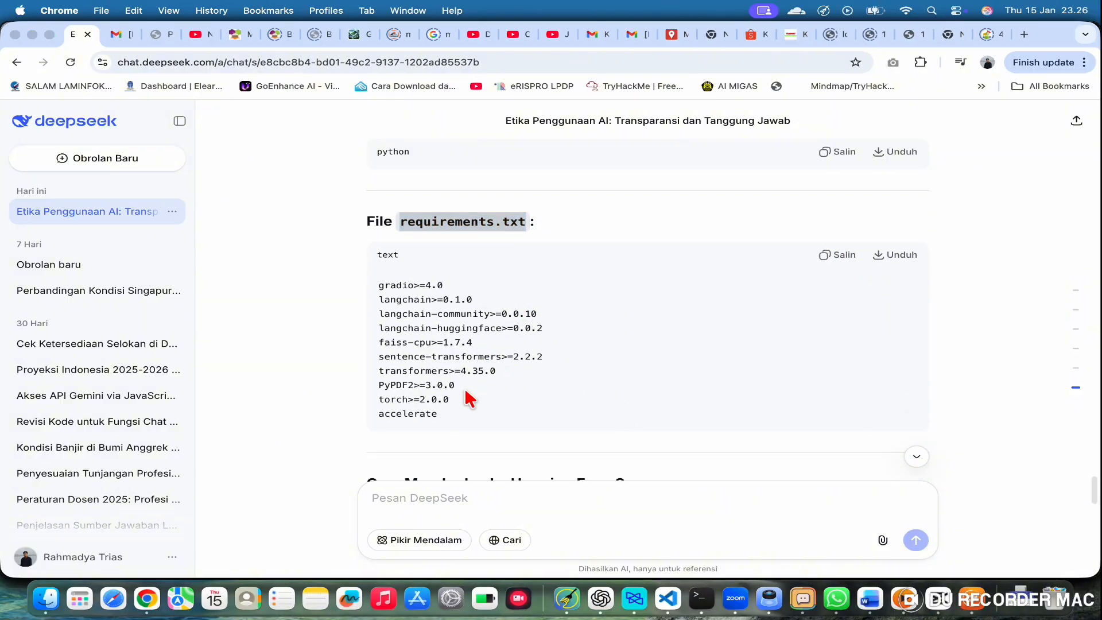
pyautogui.press('super+v')
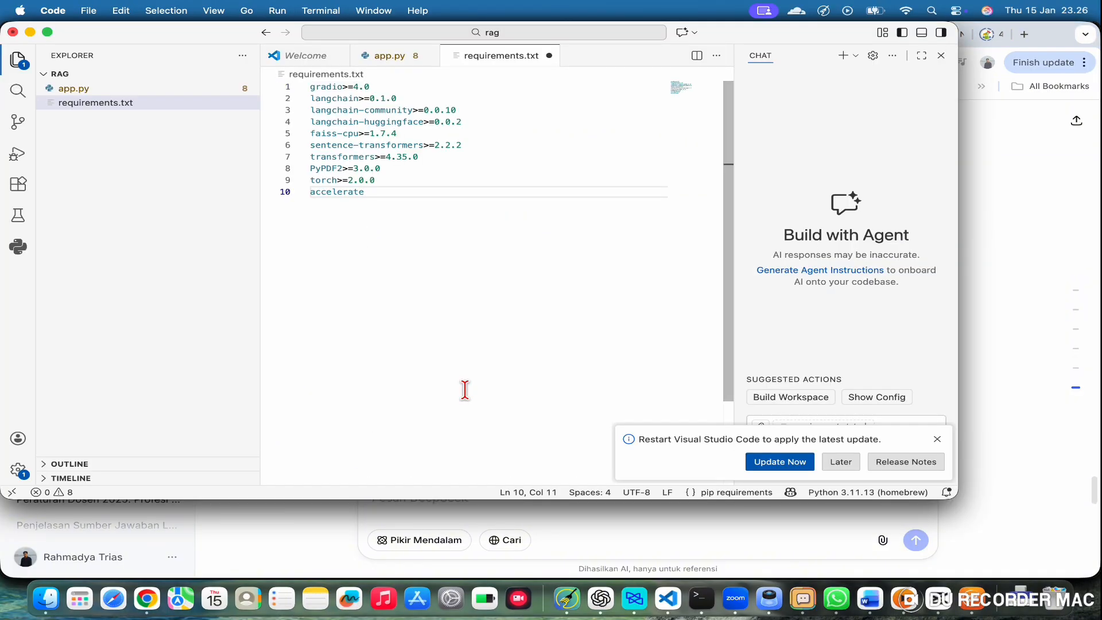
pyautogui.click(121, 11)
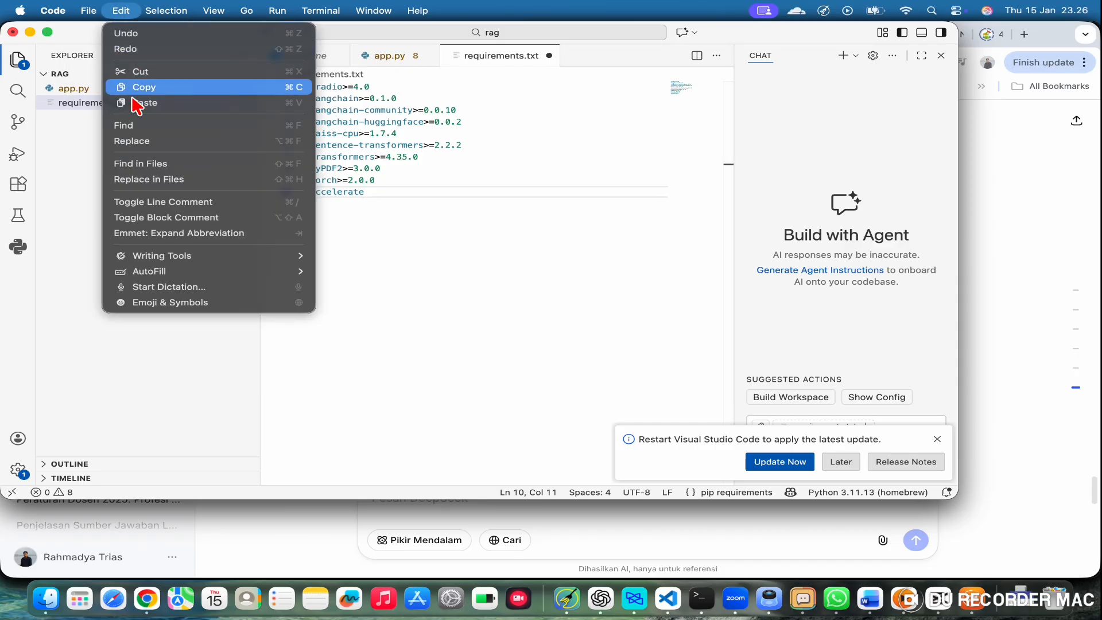
pyautogui.moveTo(90, 9)
pyautogui.click(112, 227)
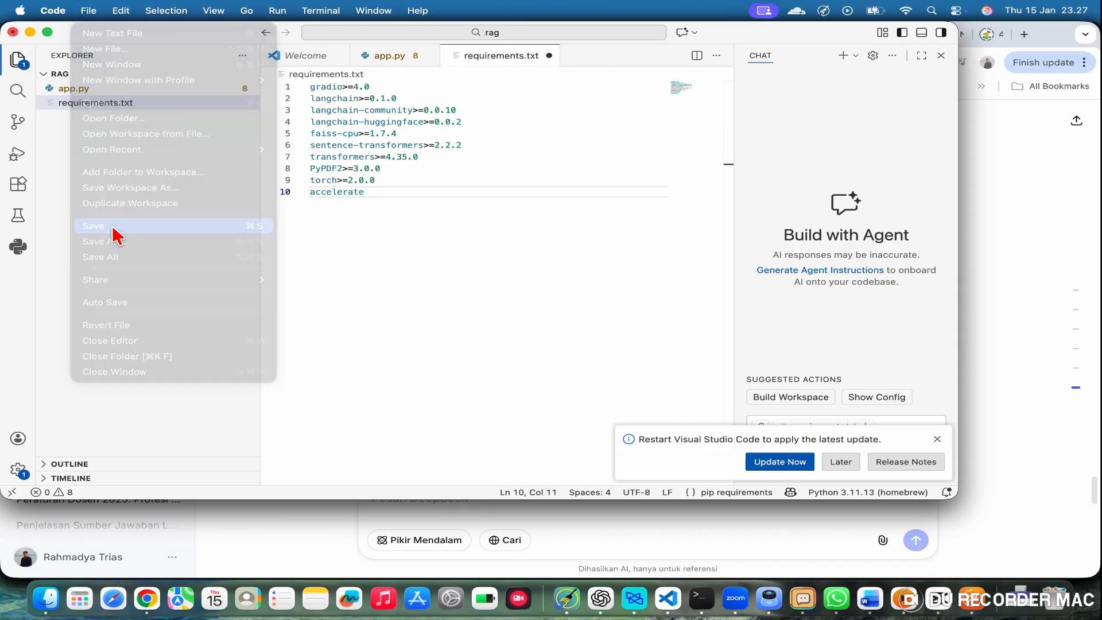
# Return to the DeepSeek chat in Chrome and open the huggingface.co link in the Hugging Face Spaces deployment instructions
pyautogui.press('super+Tab')
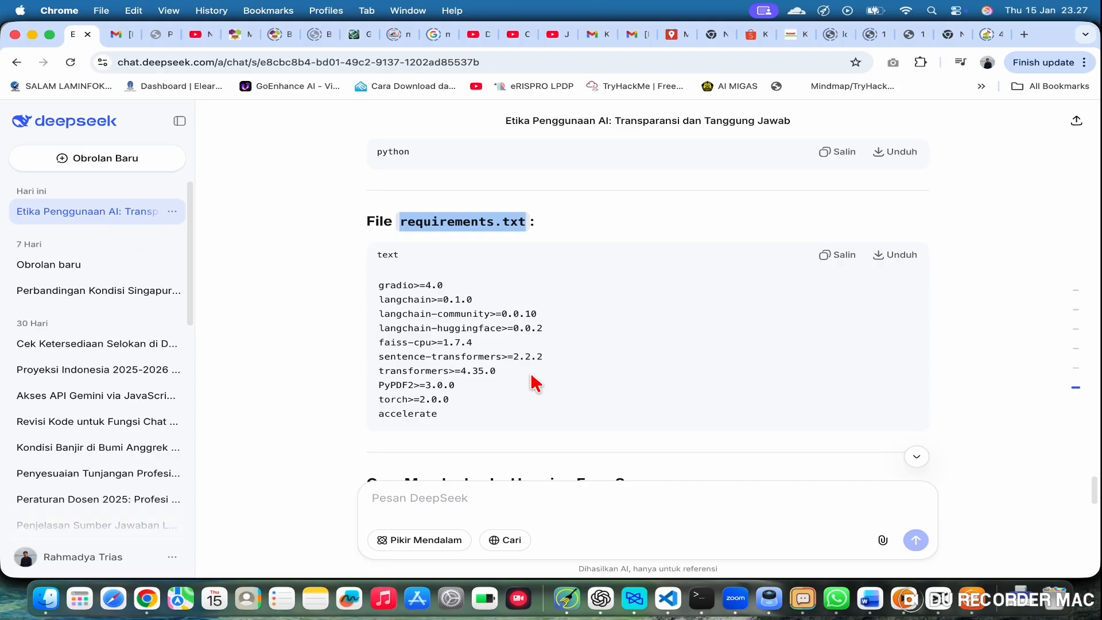
pyautogui.scroll(-3, 530, 374)
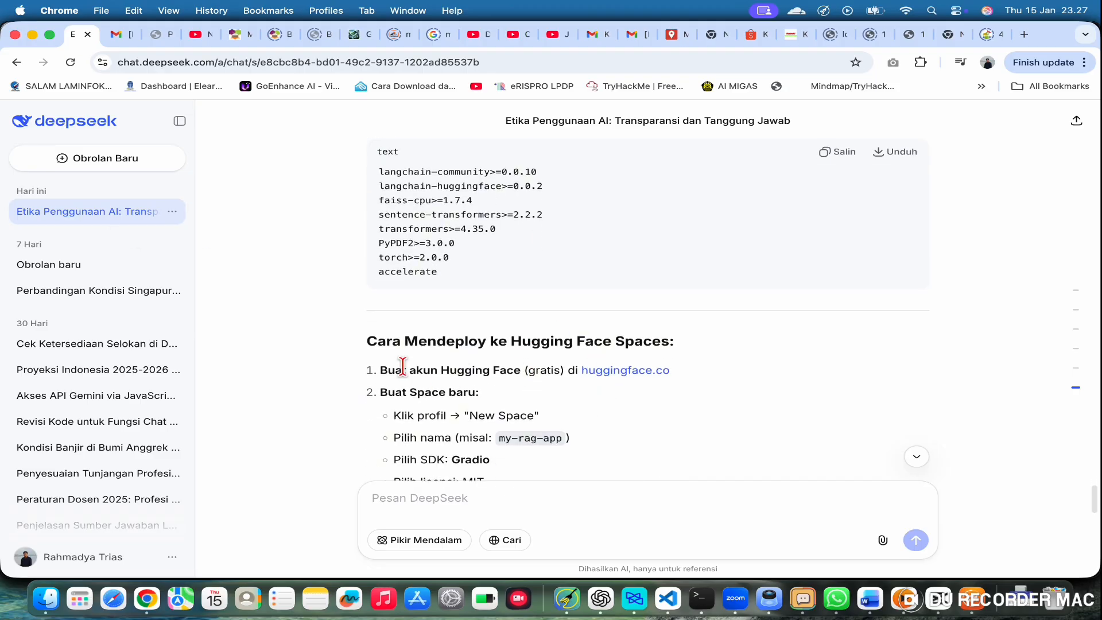
pyautogui.click(640, 377)
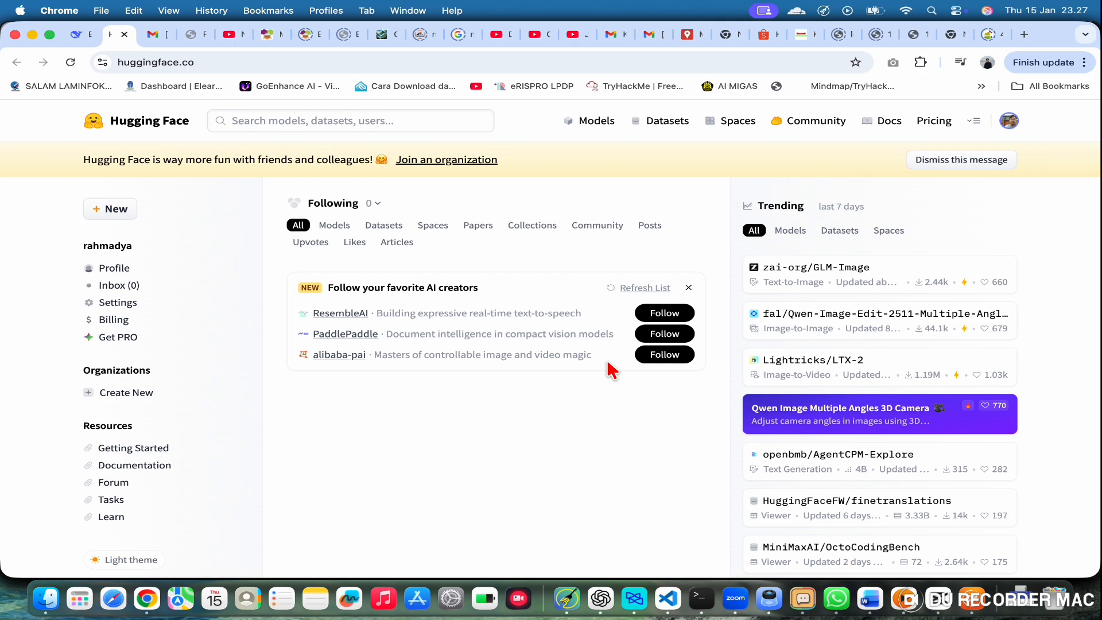
# Look over the Hugging Face account options and filter the Following activity feed to Spaces
pyautogui.click(1011, 121)
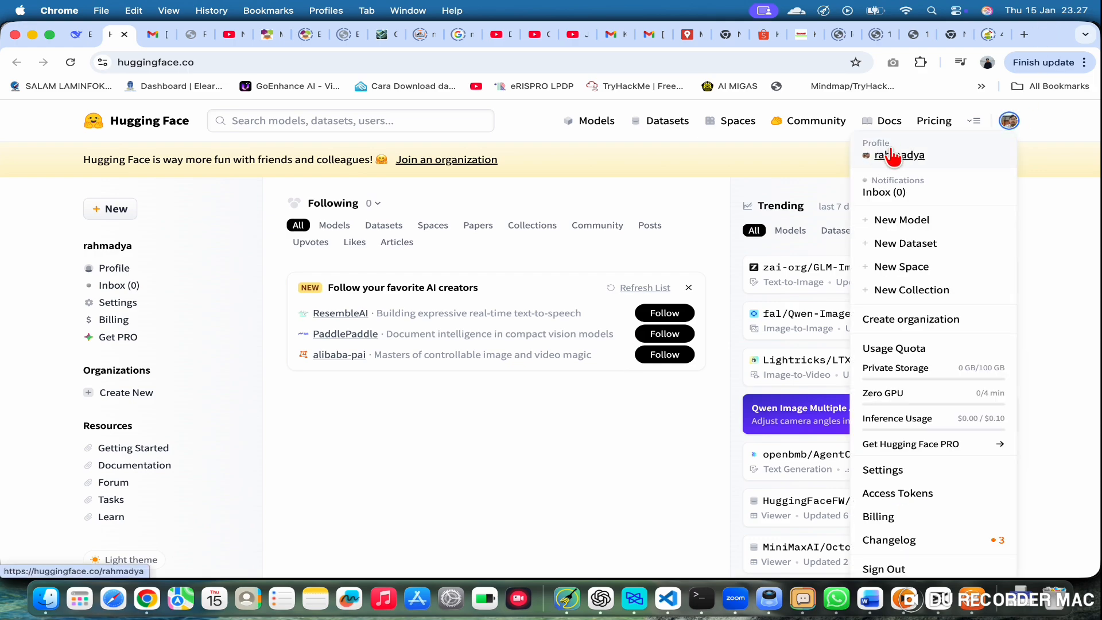
pyautogui.click(525, 442)
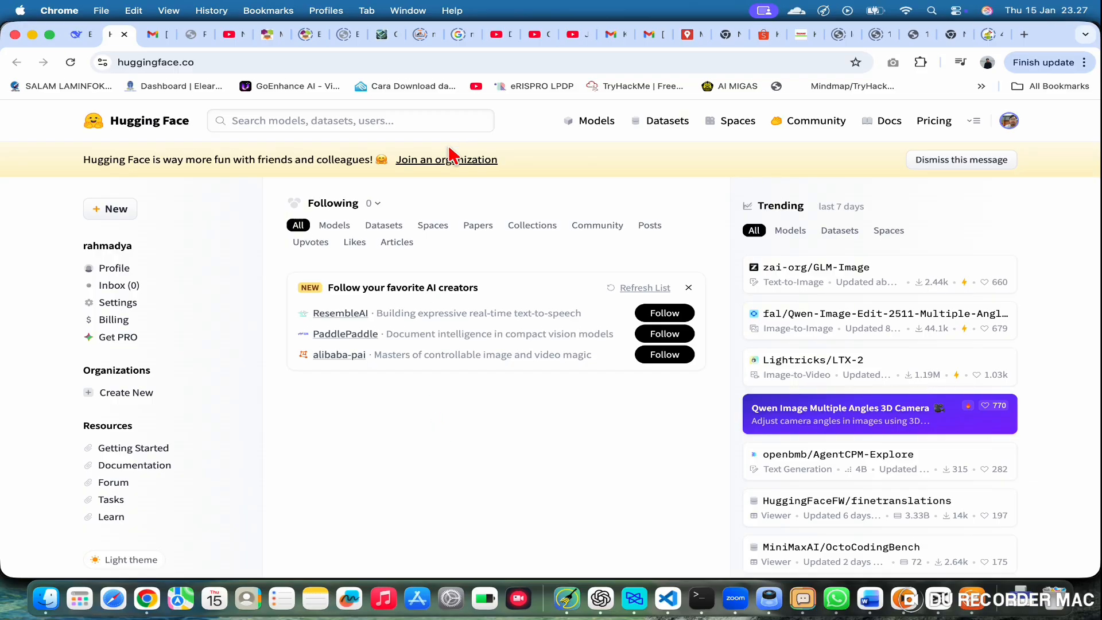
pyautogui.click(434, 227)
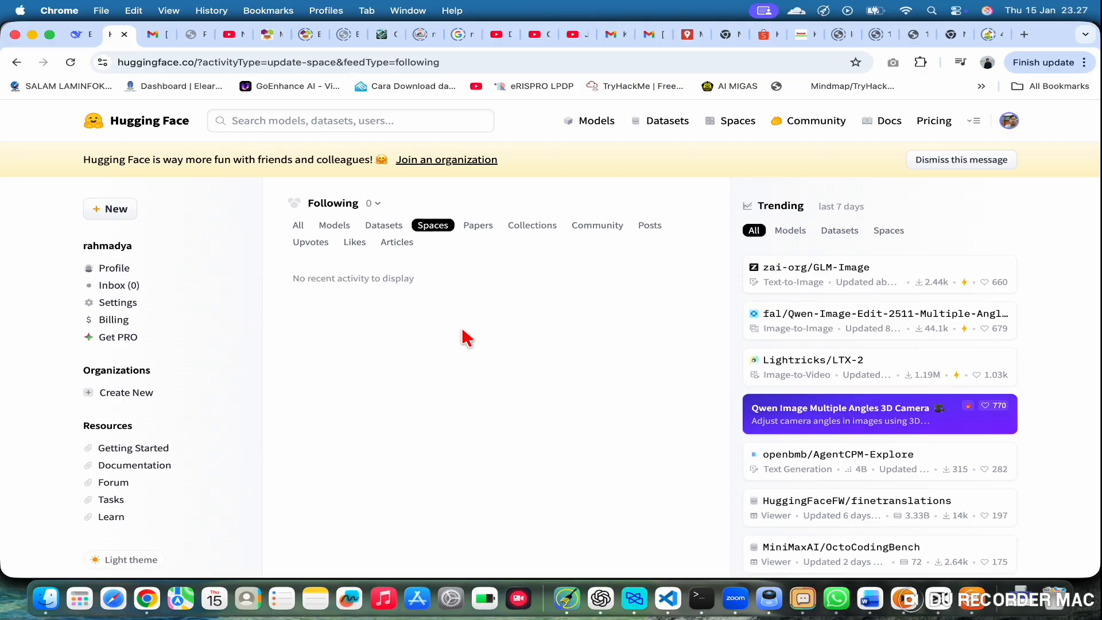
pyautogui.press('super+Tab')
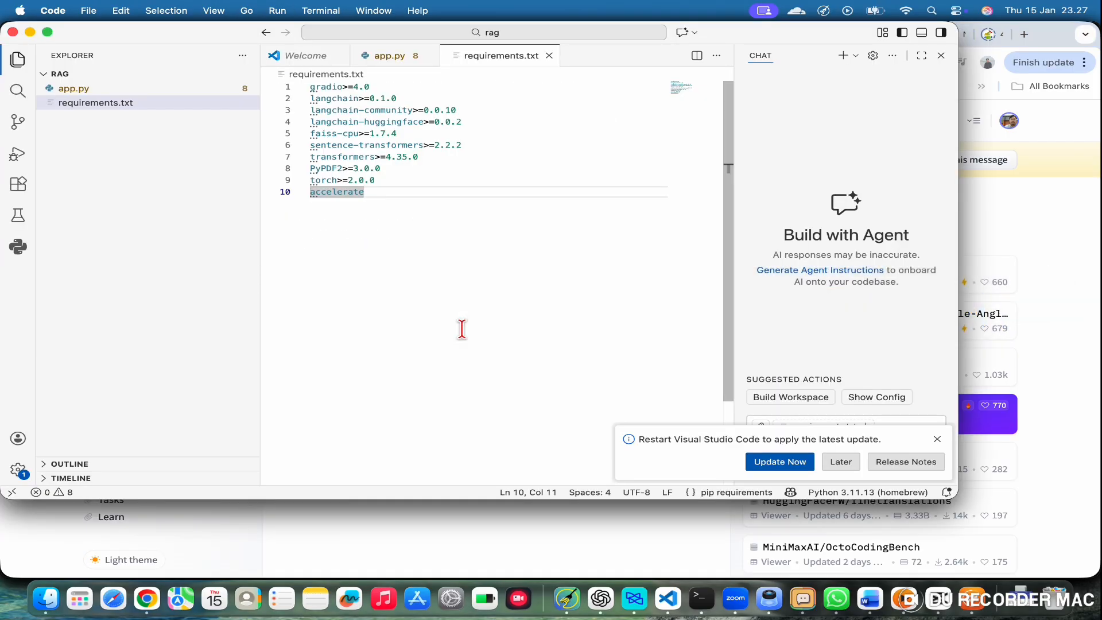
pyautogui.press('super+Tab')
pyautogui.press('super+Tab')
pyautogui.press('super+Tab')
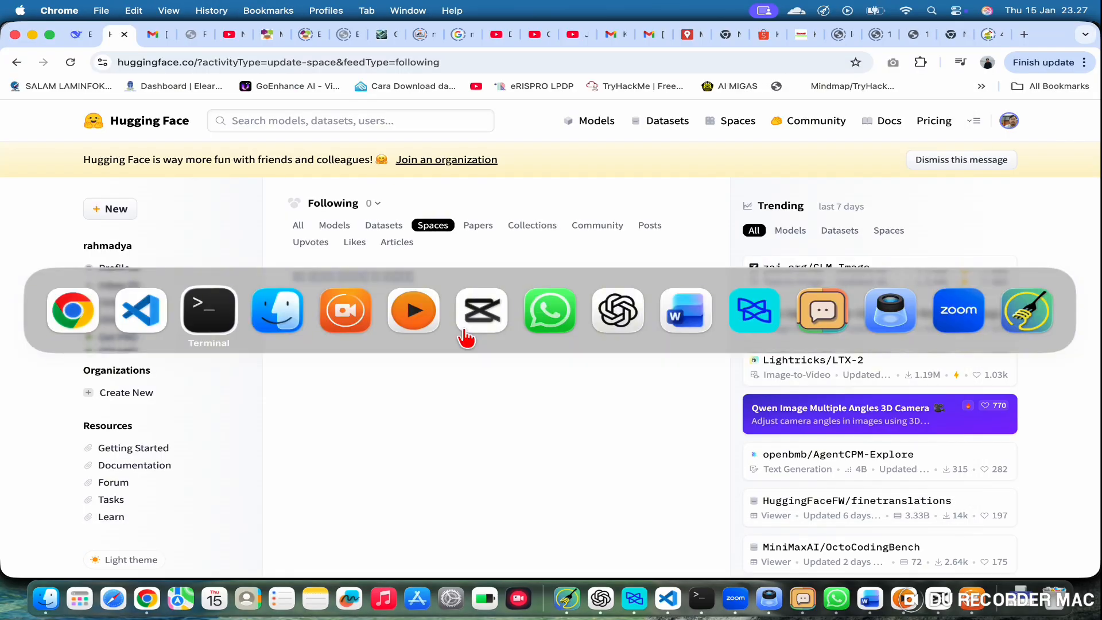
pyautogui.press('super+shift+Tab')
pyautogui.press('super+shift+Tab')
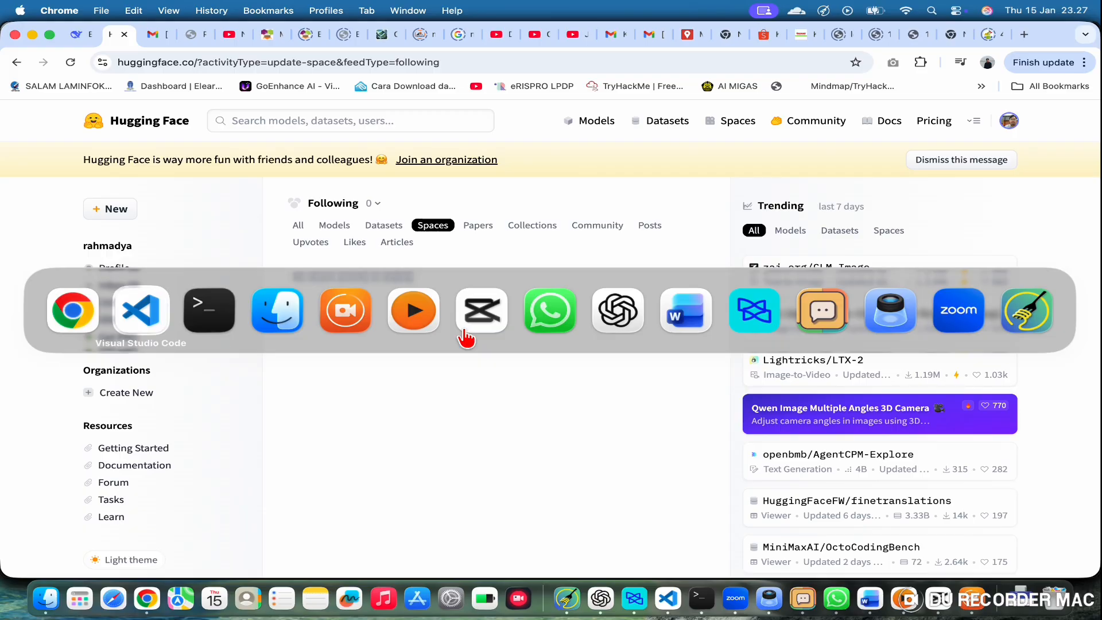
# Return to the DeepSeek chat and copy the suggested Space name my-rag-app from the deployment instructions
pyautogui.click(75, 41)
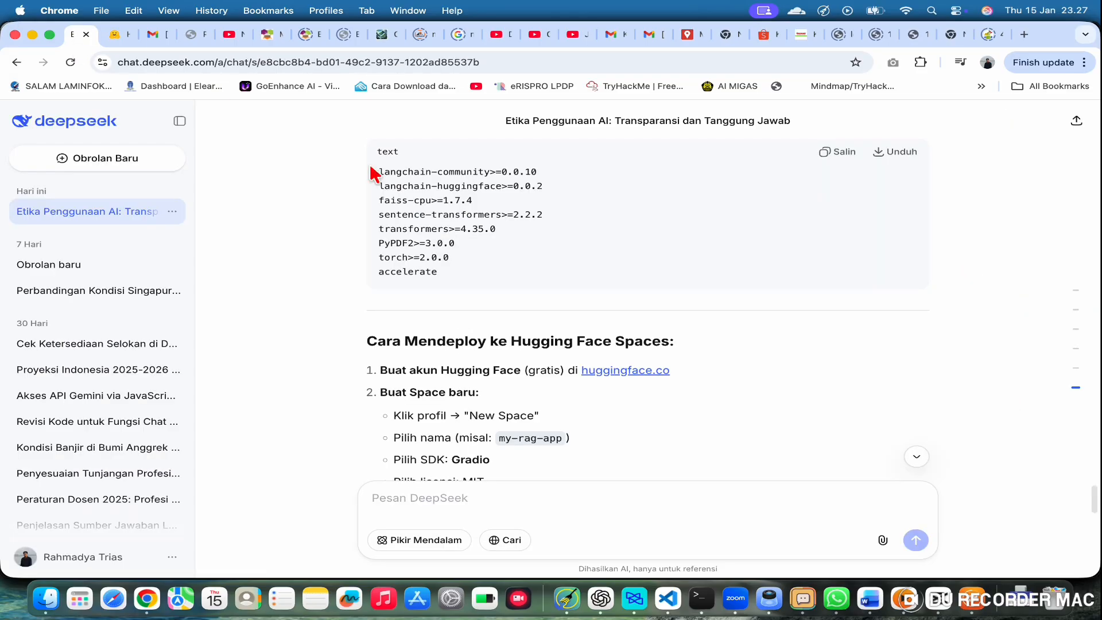
pyautogui.scroll(-3, 603, 401)
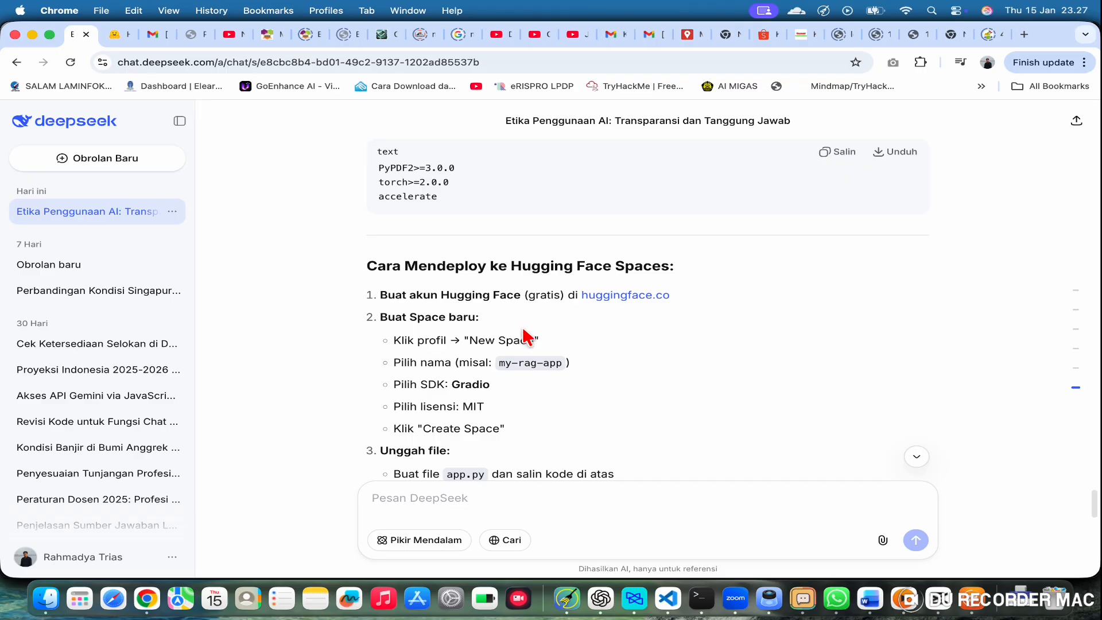
pyautogui.moveTo(499, 363); pyautogui.dragTo(557, 362)
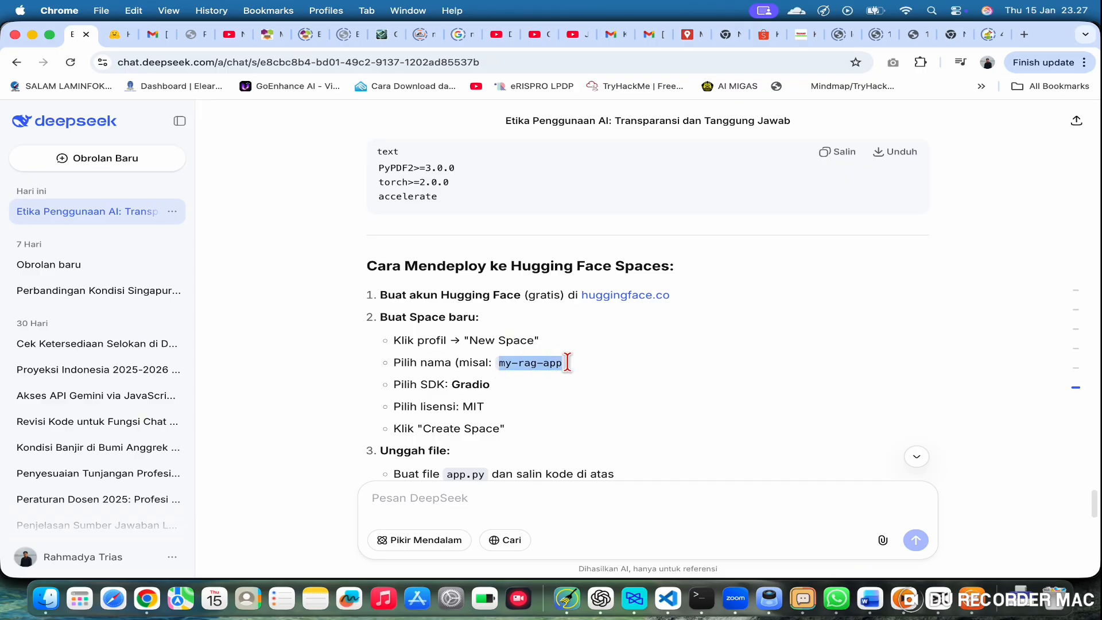
pyautogui.press('super+Tab')
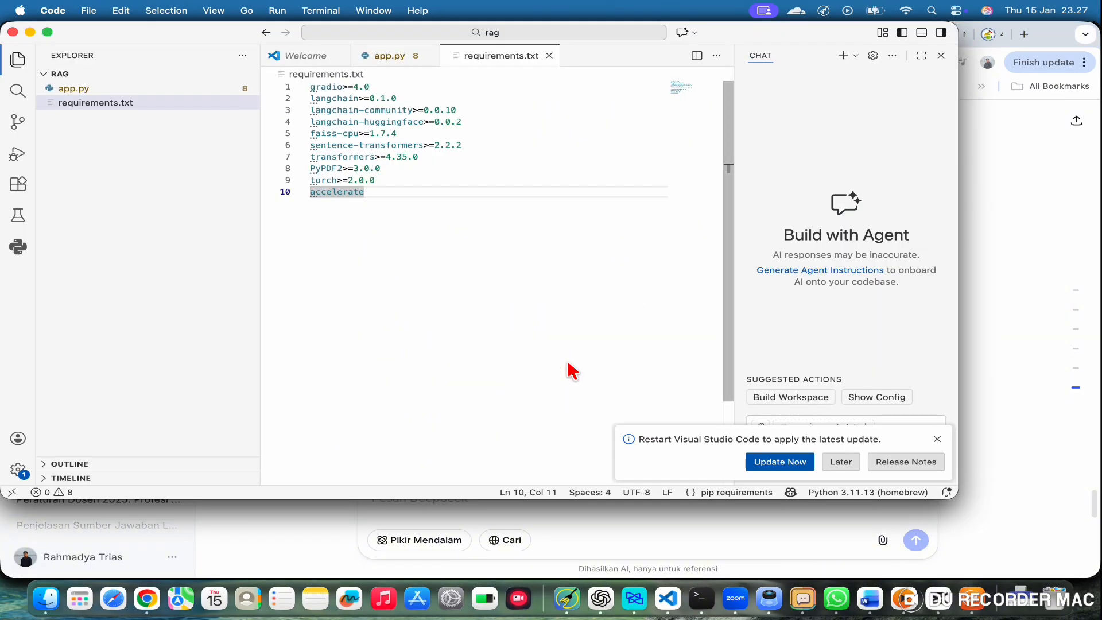
pyautogui.press('super+Tab')
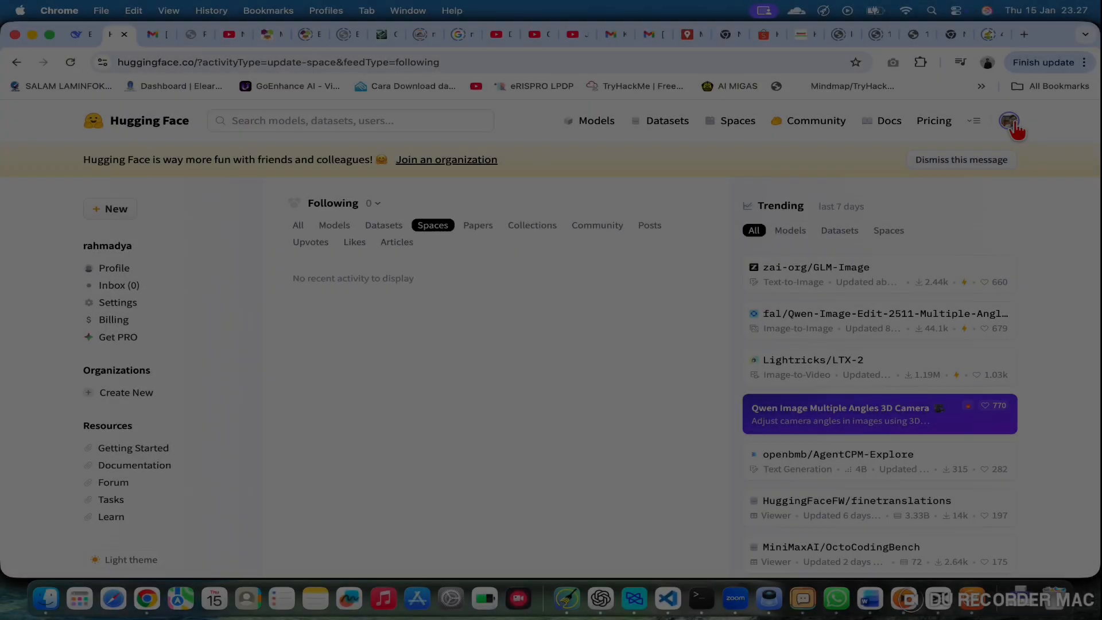
# Start a new Space on Hugging Face and enter my-rag-app as its name
pyautogui.click(1010, 121)
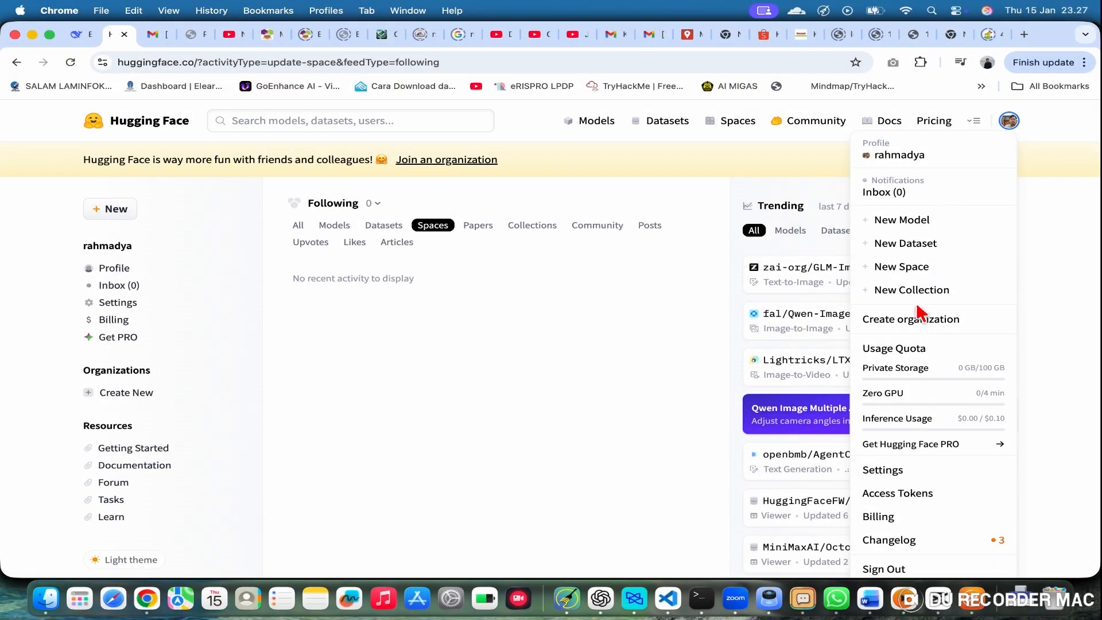
pyautogui.click(912, 268)
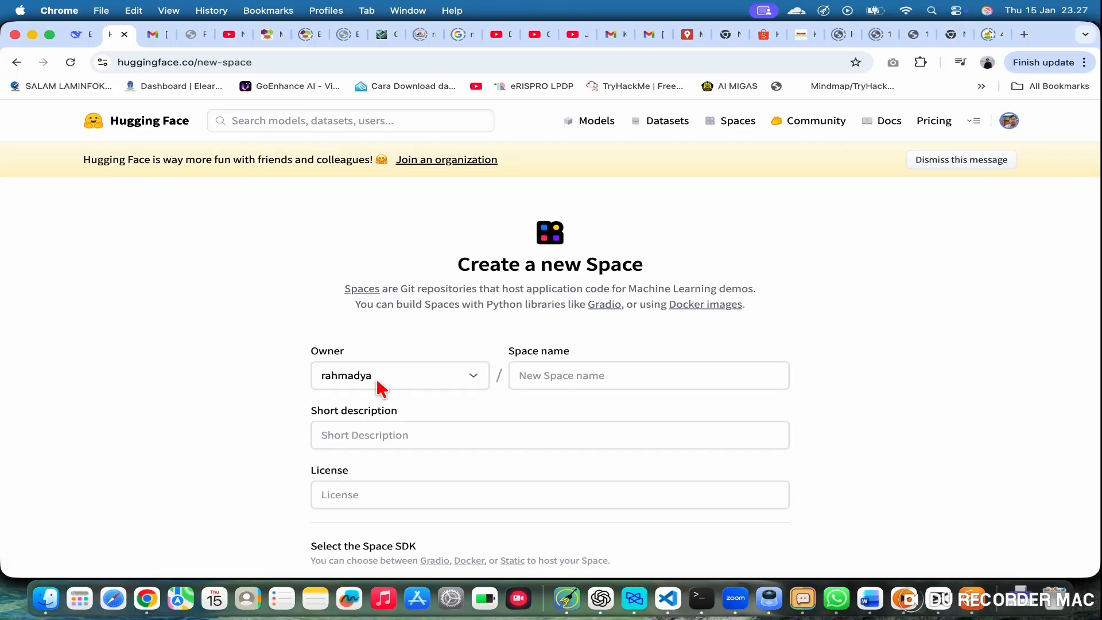
pyautogui.click(574, 374)
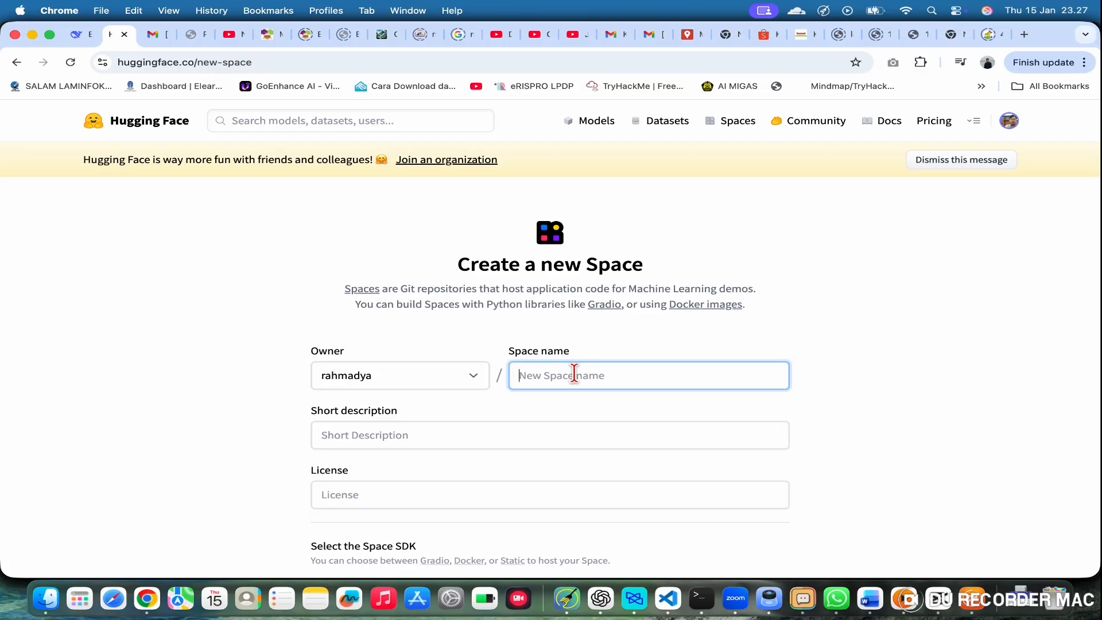
pyautogui.write('my-rag-app')
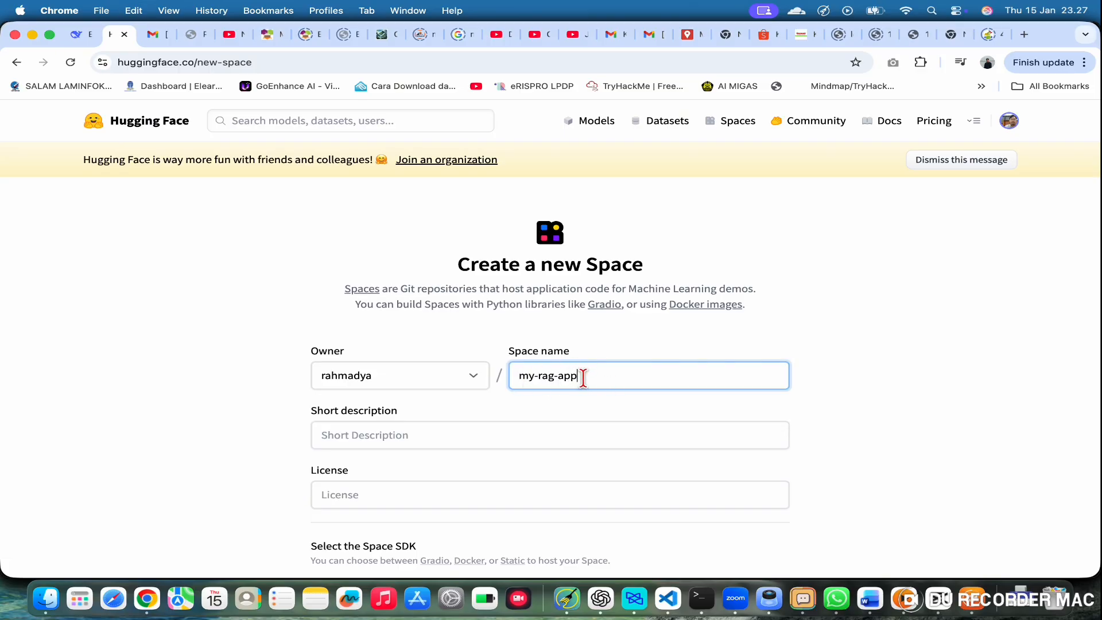
# Enter the Space's short description as "aplikasi chatbot berbasis info spesifik via pdf yang diungga"
pyautogui.scroll(-3, 529, 458)
pyautogui.click(503, 356)
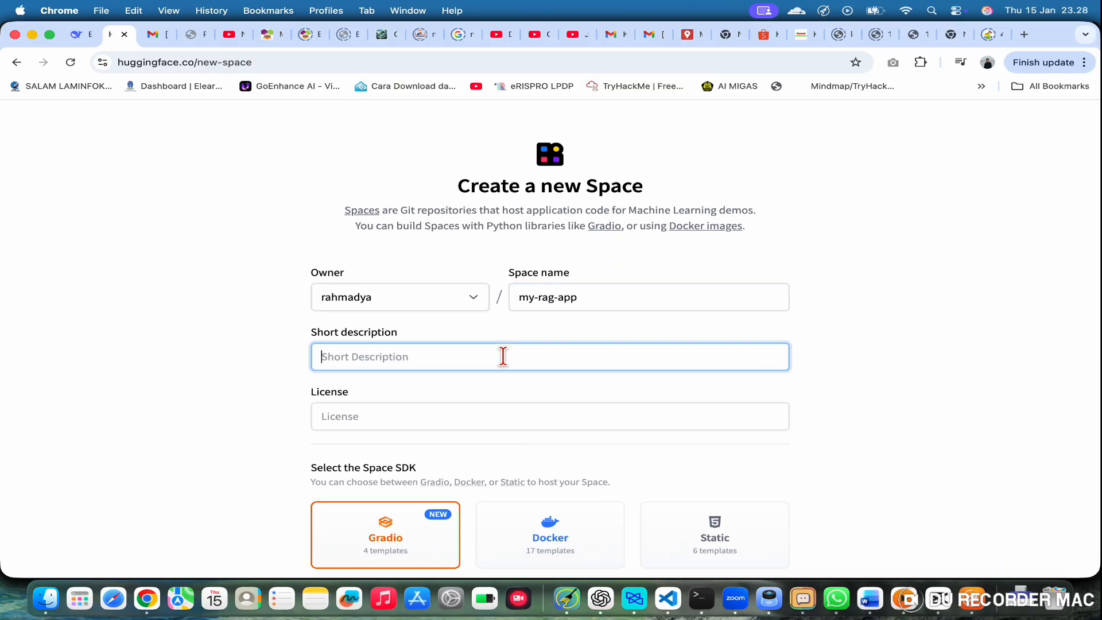
pyautogui.write('aplikasi chatbot berbasis info')
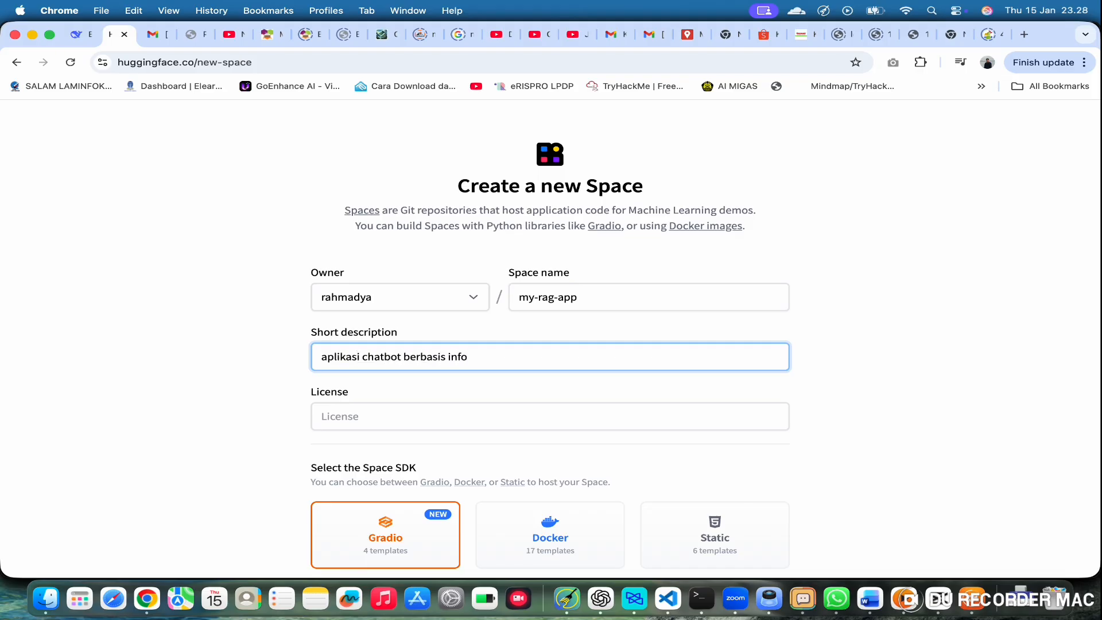
pyautogui.write(' spesifik via pdf yang diungga')
# Create the Space with the Gradio SDK, the Blank template, CPU Basic hardware and Public visibility
pyautogui.scroll(-5, 492, 485)
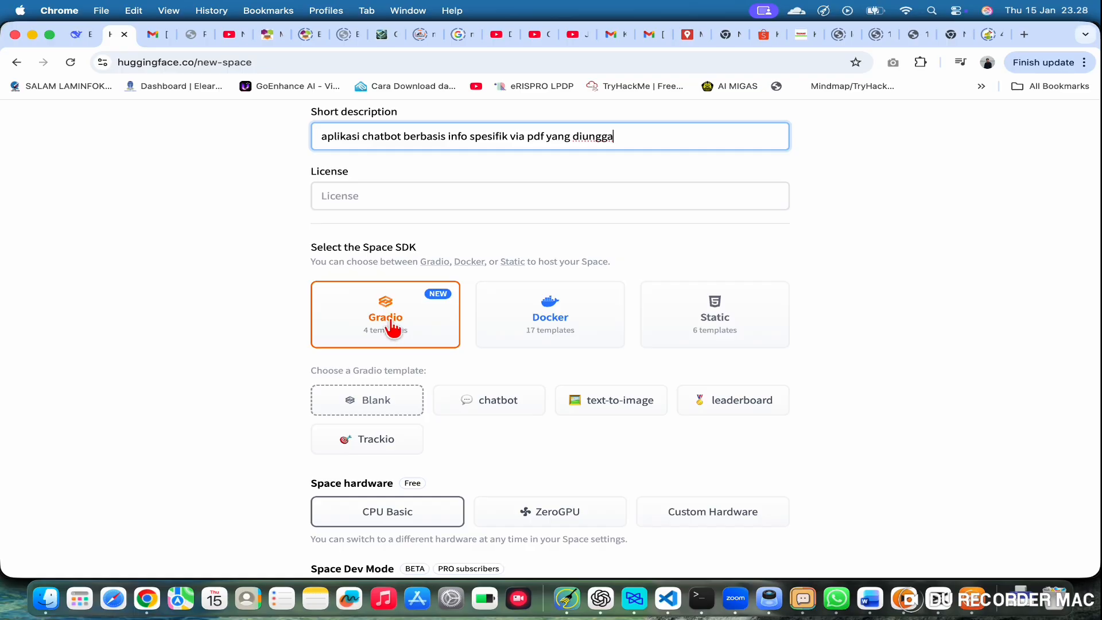
pyautogui.press('super+Tab')
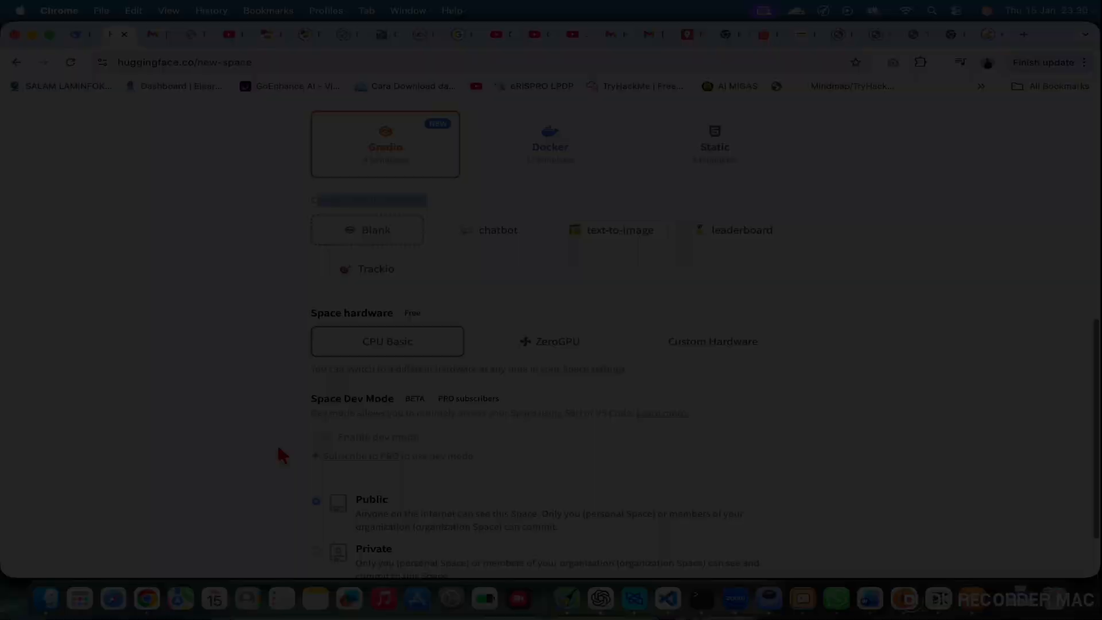
pyautogui.scroll(-3, 282, 456)
pyautogui.click(370, 543)
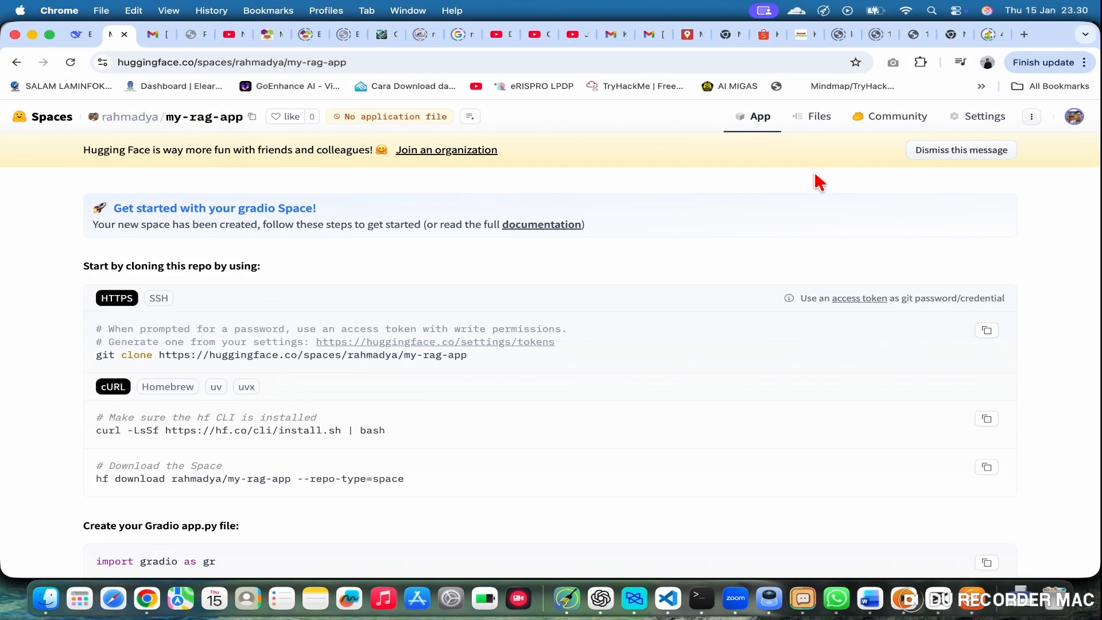
# Go to the files of the my-rag-app Space and open the page for uploading files
pyautogui.click(815, 121)
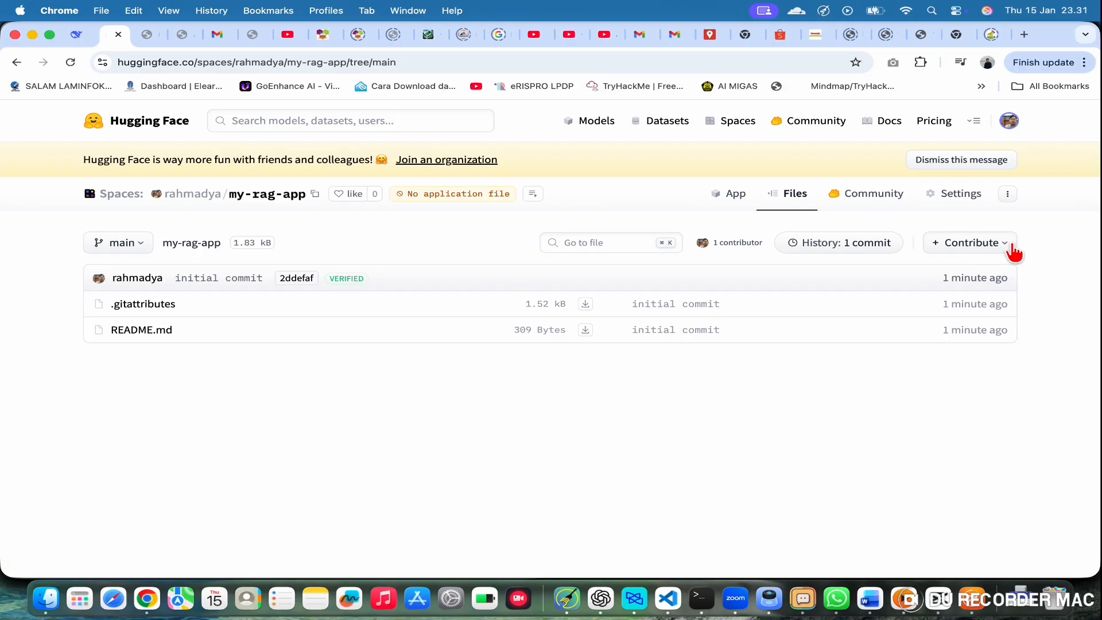
pyautogui.click(1010, 251)
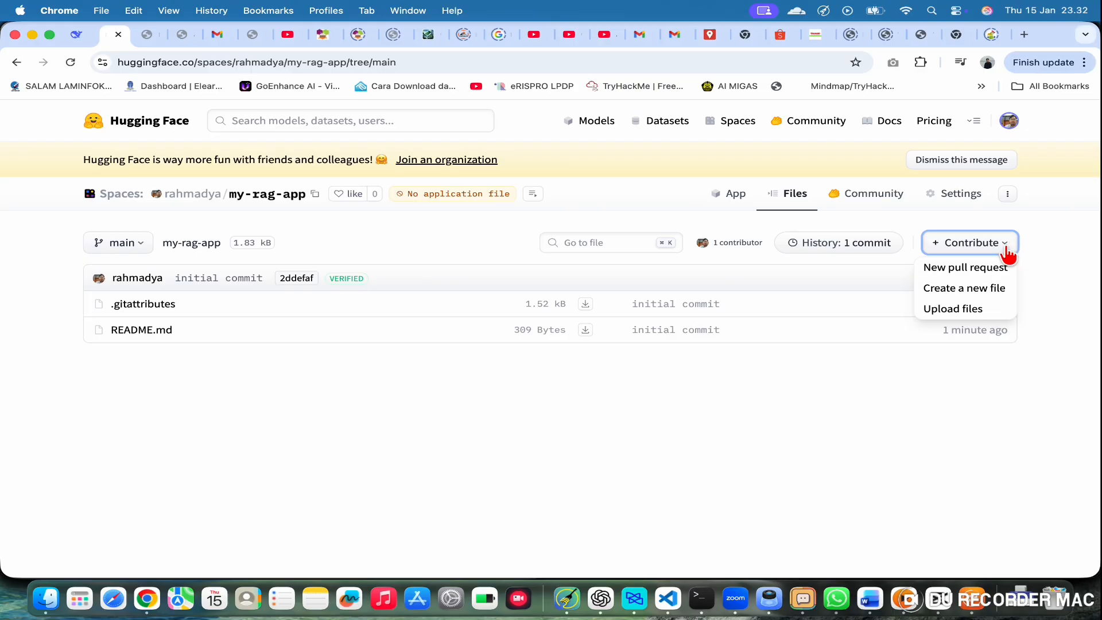
pyautogui.click(964, 312)
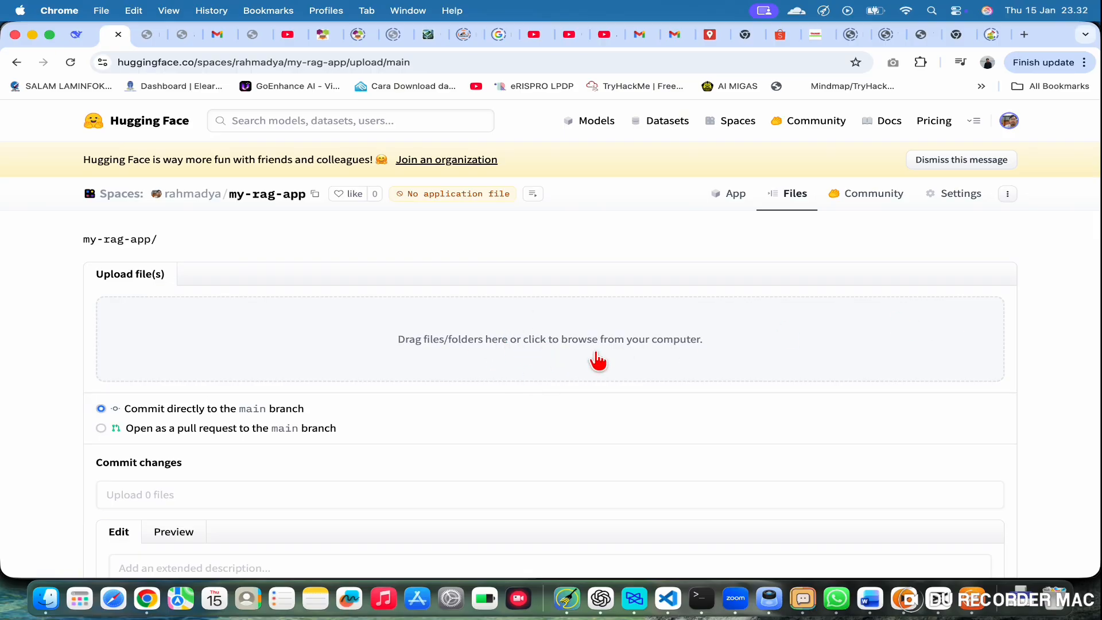
# Switch to Finder and add app.py and requirements.txt from the rag folder to the Space's file upload in Chrome
pyautogui.press('super+Tab')
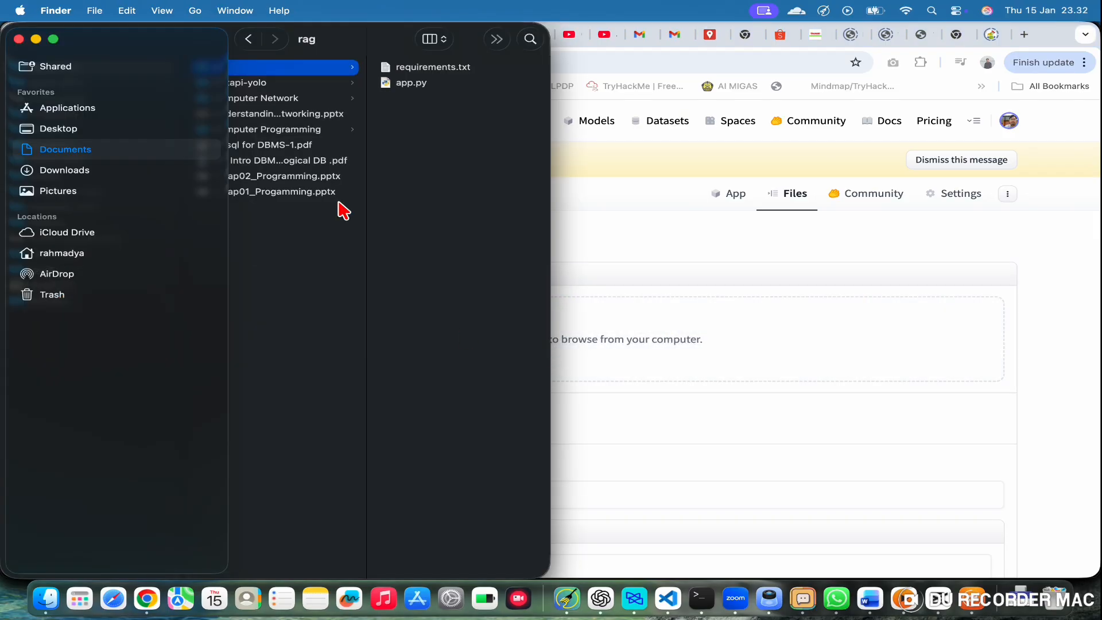
pyautogui.moveTo(434, 126); pyautogui.dragTo(412, 70)
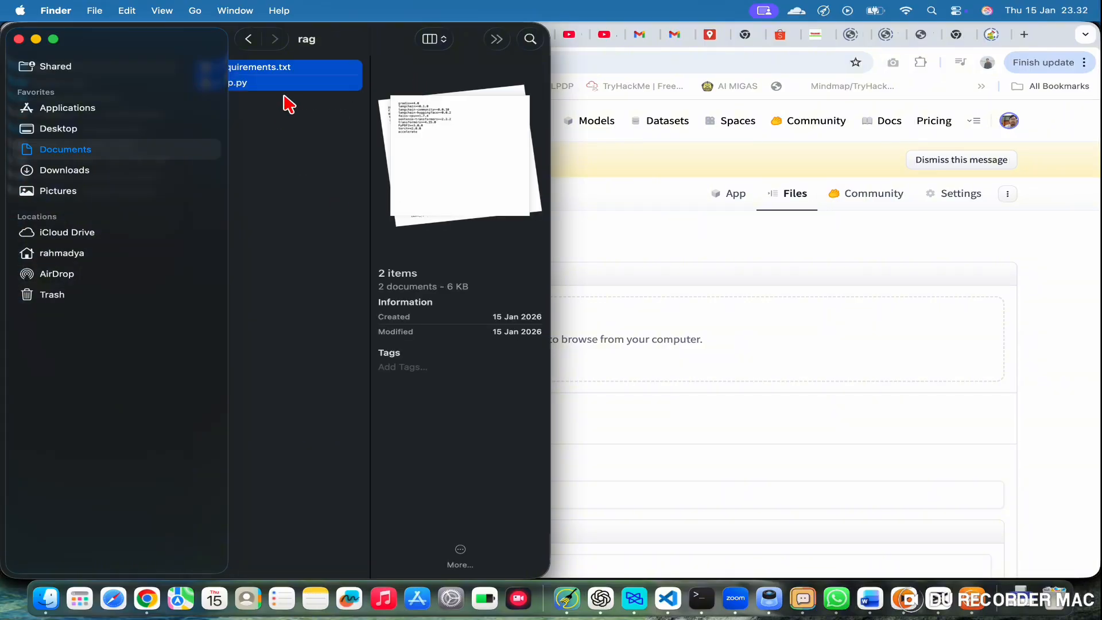
pyautogui.moveTo(269, 92); pyautogui.dragTo(630, 175)
pyautogui.moveTo(634, 361); pyautogui.dragTo(636, 363)
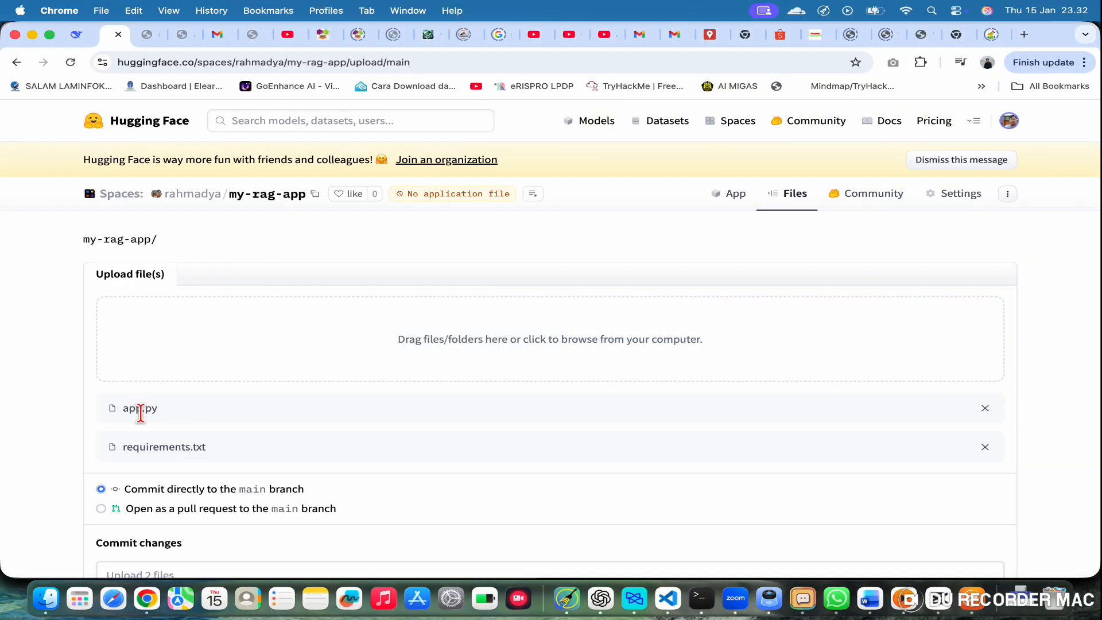
# Commit the uploaded app.py and requirements.txt directly to the main branch of the my-rag-app Space
pyautogui.scroll(-5, 176, 462)
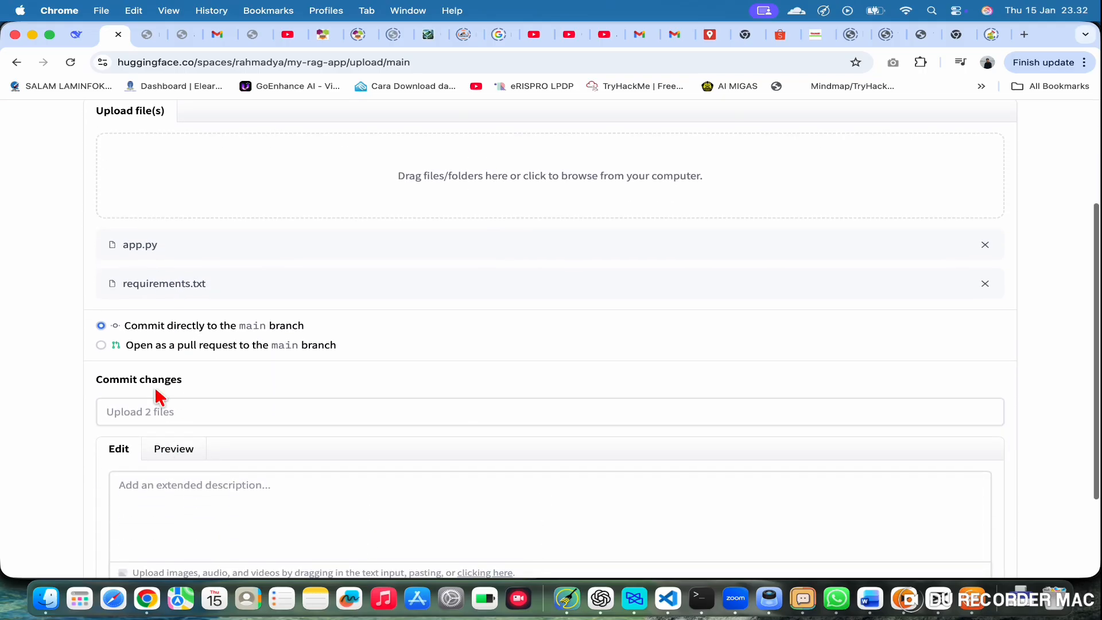
pyautogui.scroll(-3, 181, 413)
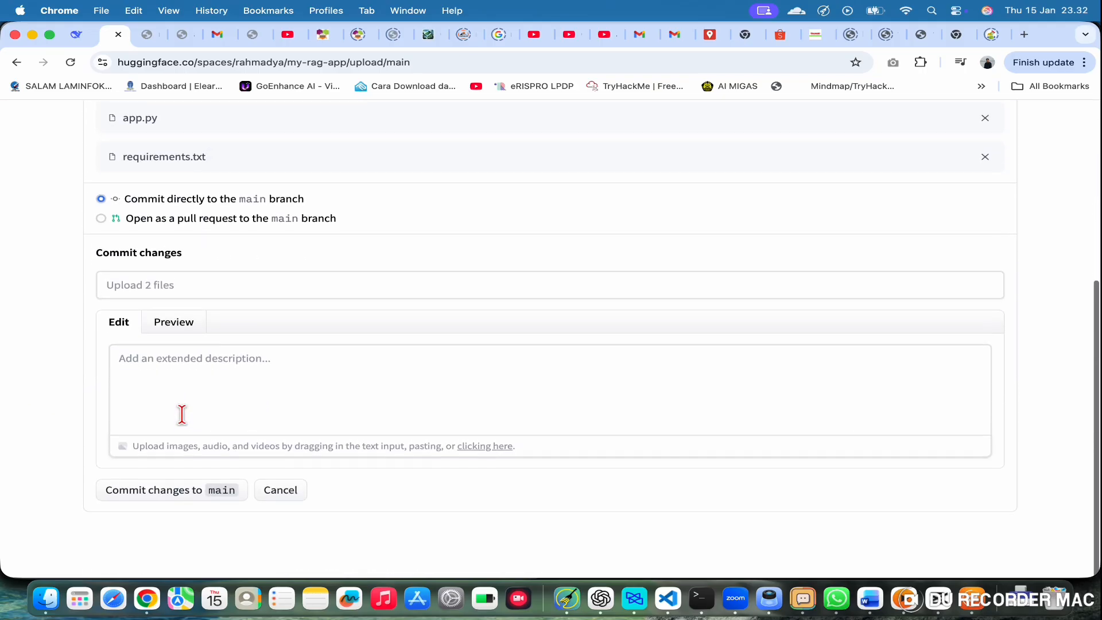
pyautogui.click(216, 500)
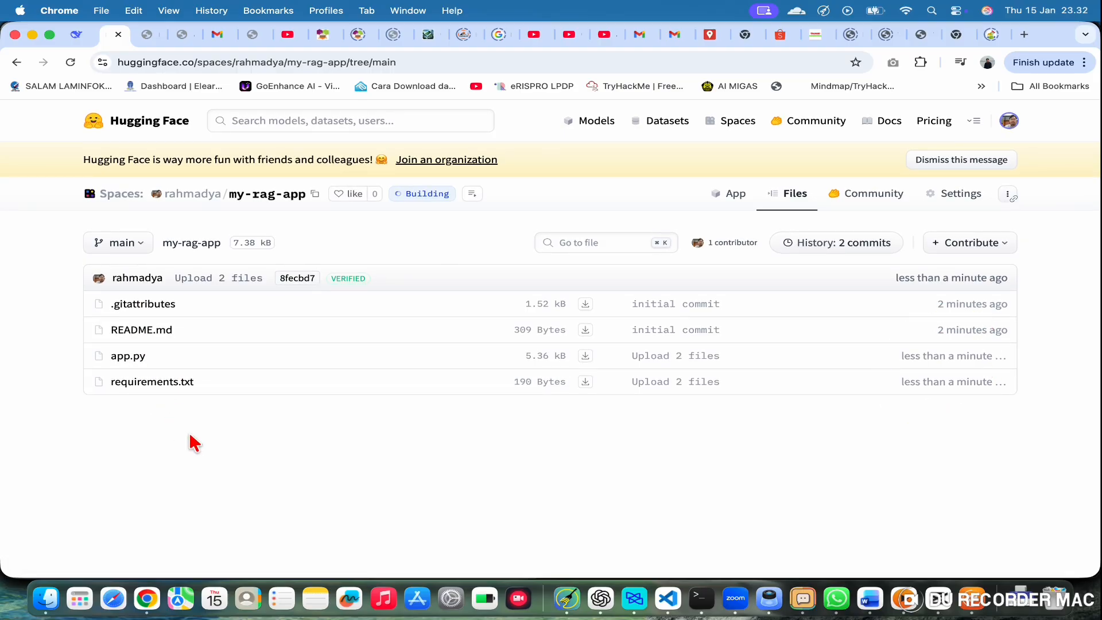
# Open the Space's build logs in a new tab from the details of its runtime error status
pyautogui.moveTo(425, 193)
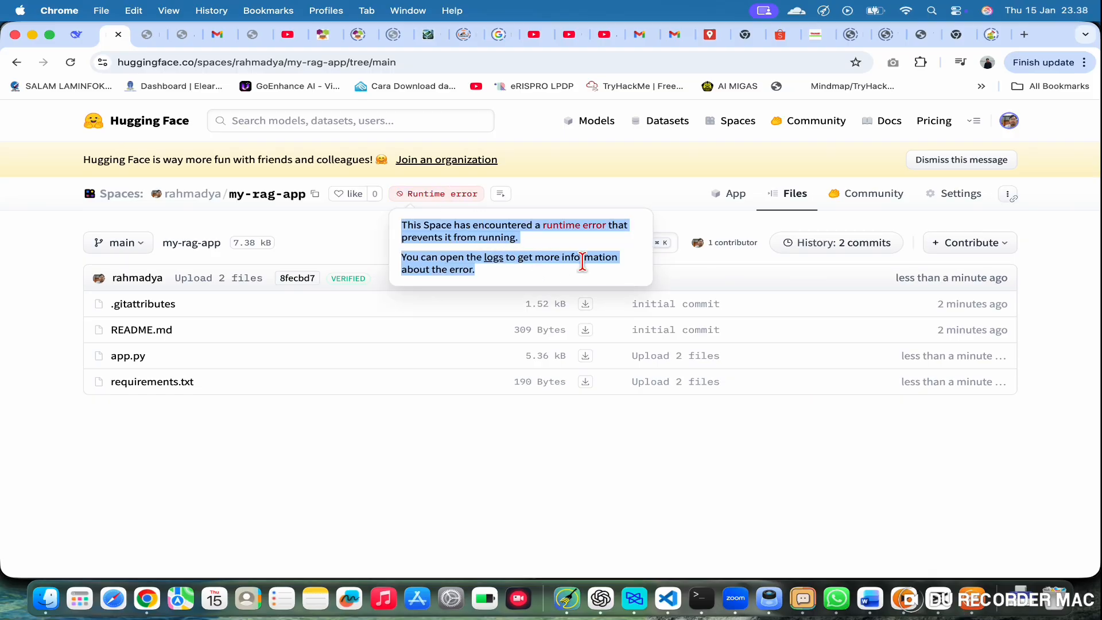
pyautogui.click(587, 279)
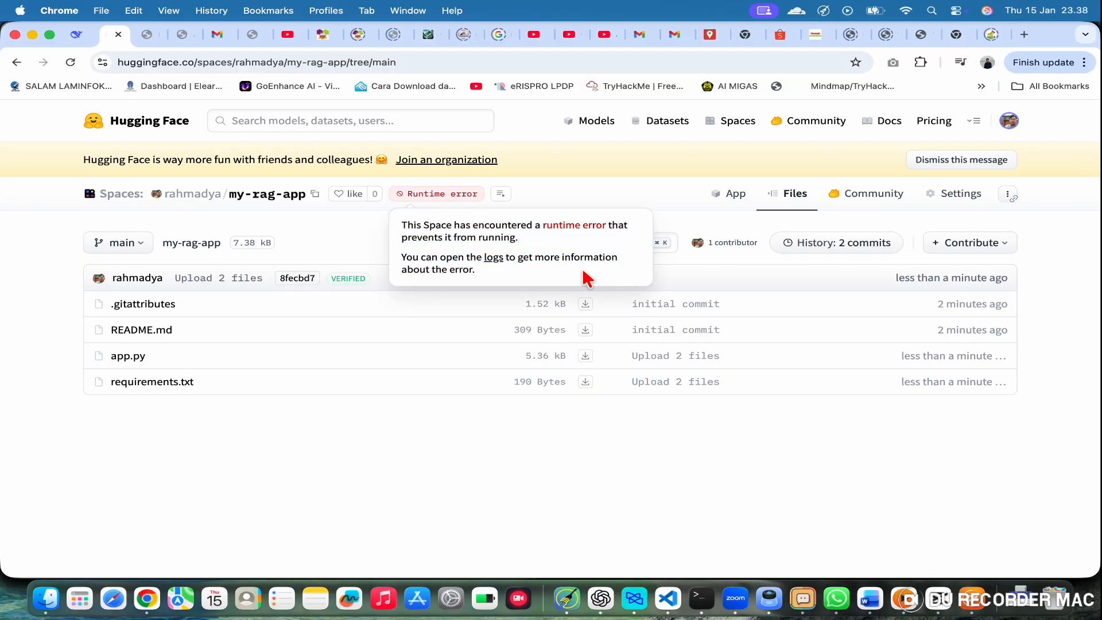
pyautogui.keyDown('super'); pyautogui.click(493, 265); pyautogui.keyUp('super')
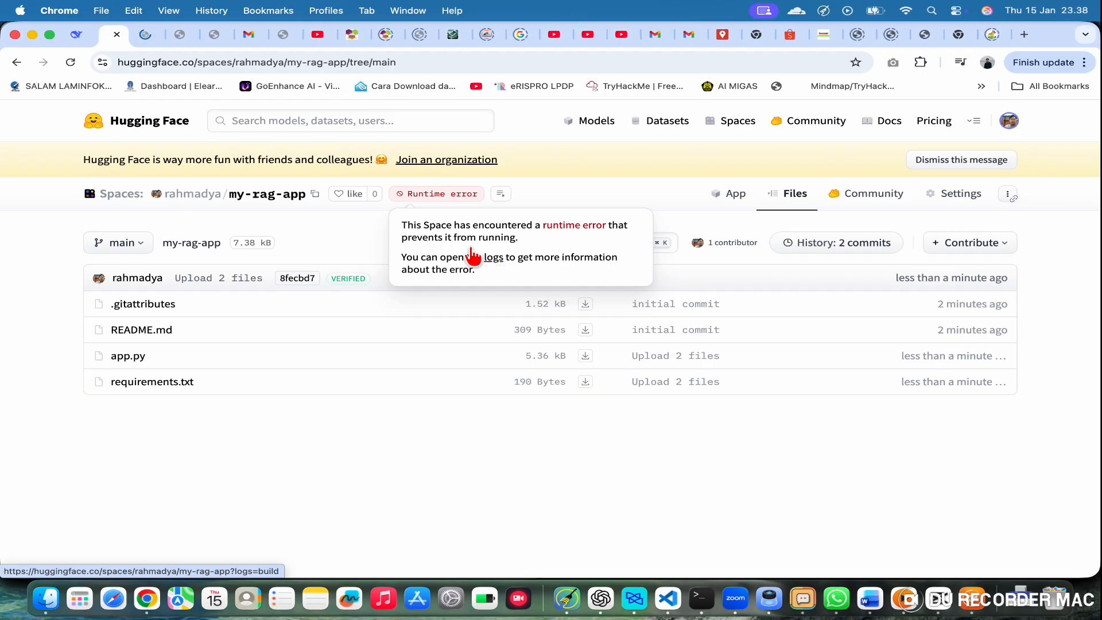
pyautogui.click(143, 36)
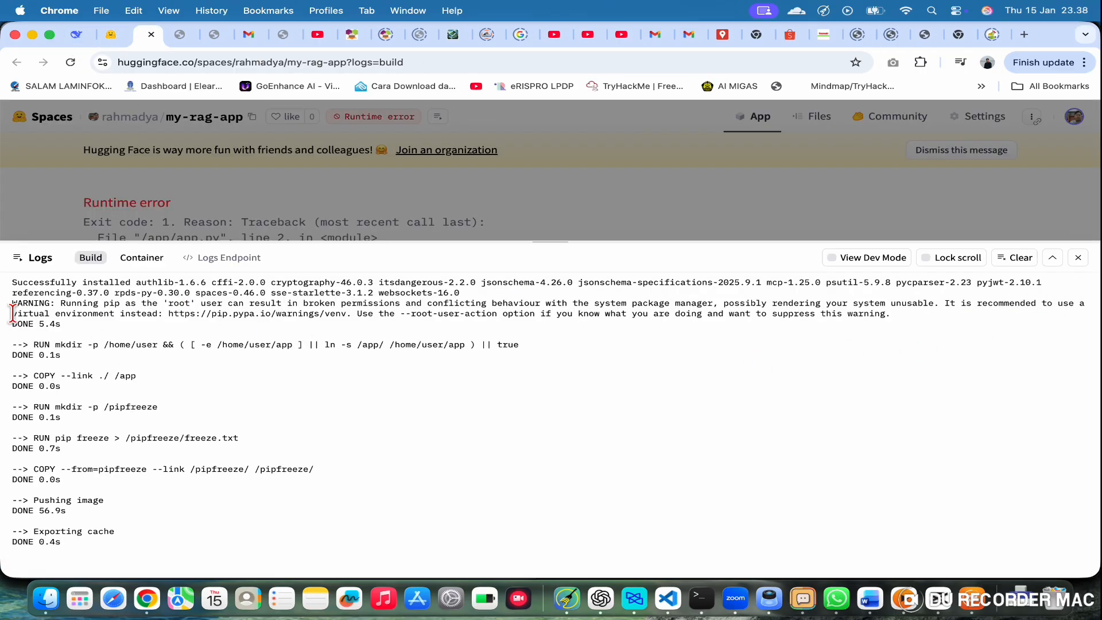
# Copy the pip installation output and root-user warning, through "DONE 5.4s", from the build log into the DeepSeek message
pyautogui.moveTo(12, 313); pyautogui.dragTo(350, 307)
pyautogui.moveTo(10, 285); pyautogui.dragTo(129, 329)
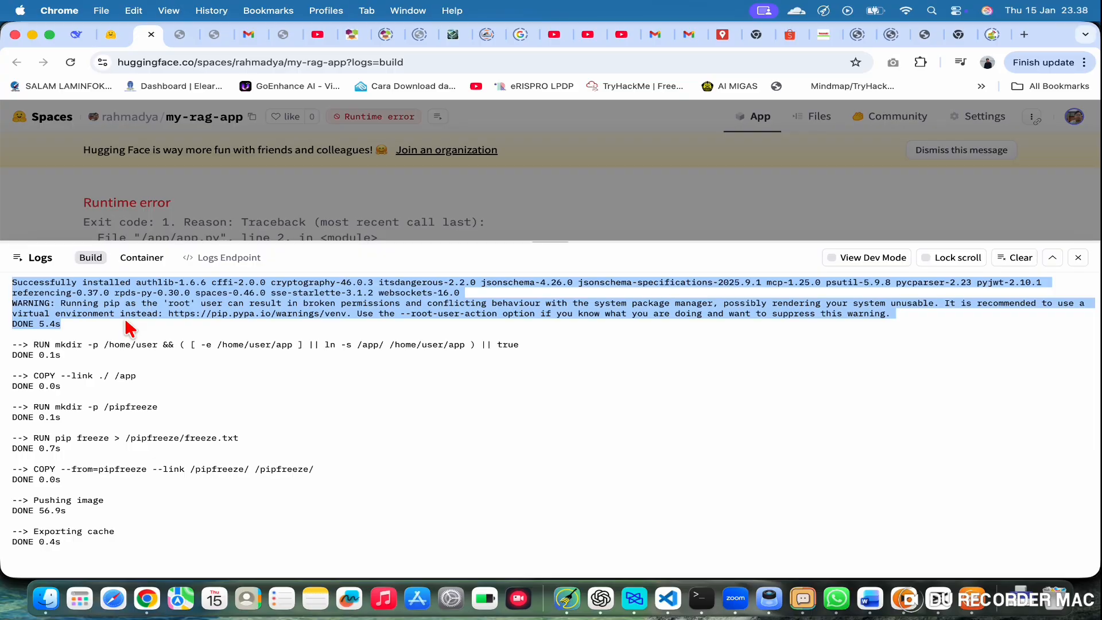
pyautogui.rightClick(126, 320)
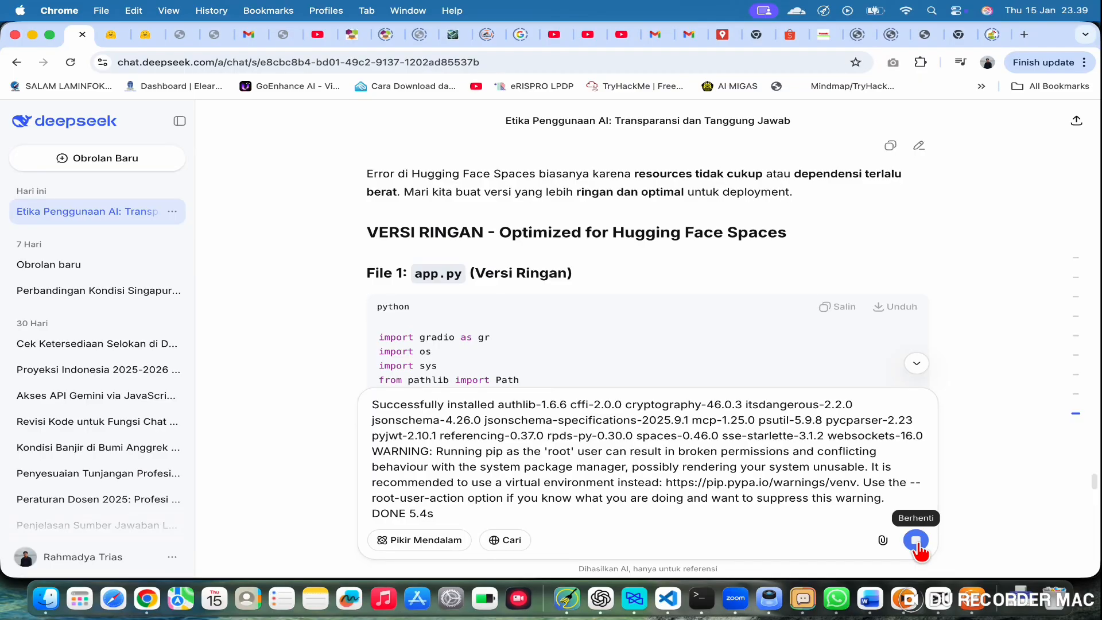
# Stop DeepSeek's running reply and copy the lightweight app.py code it has written for Hugging Face Spaces
pyautogui.click(918, 542)
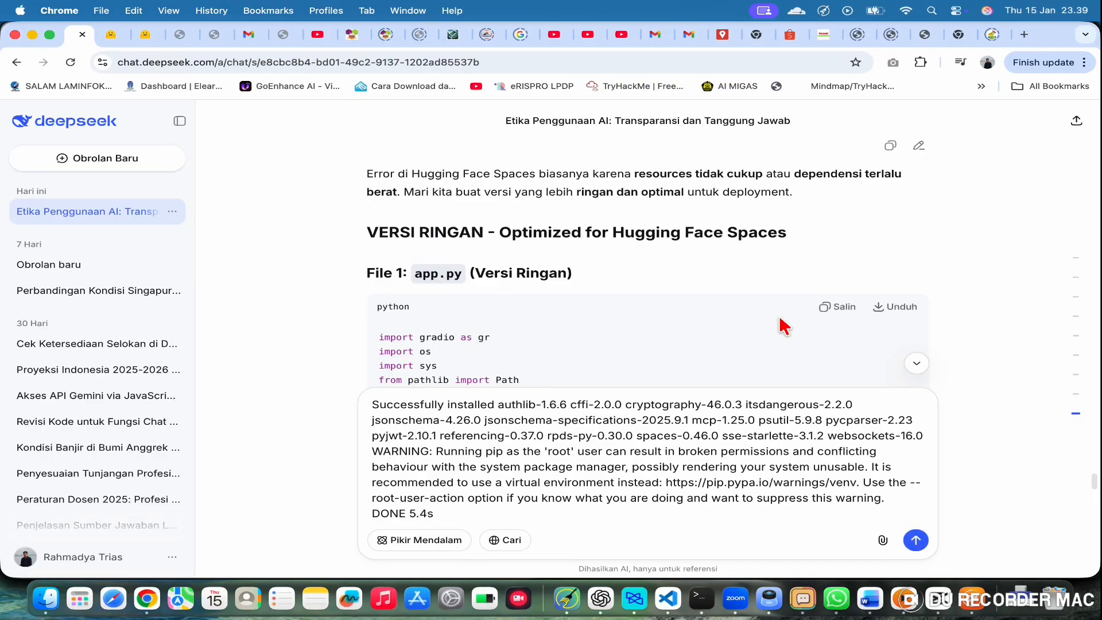
pyautogui.scroll(-20, 784, 326)
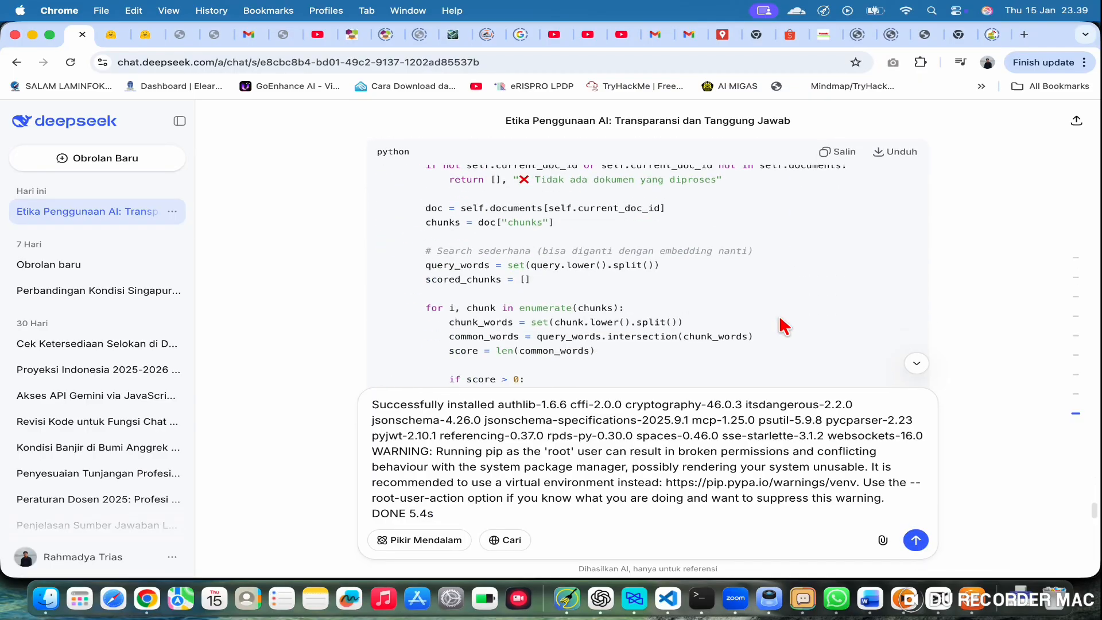
pyautogui.scroll(-15, 784, 326)
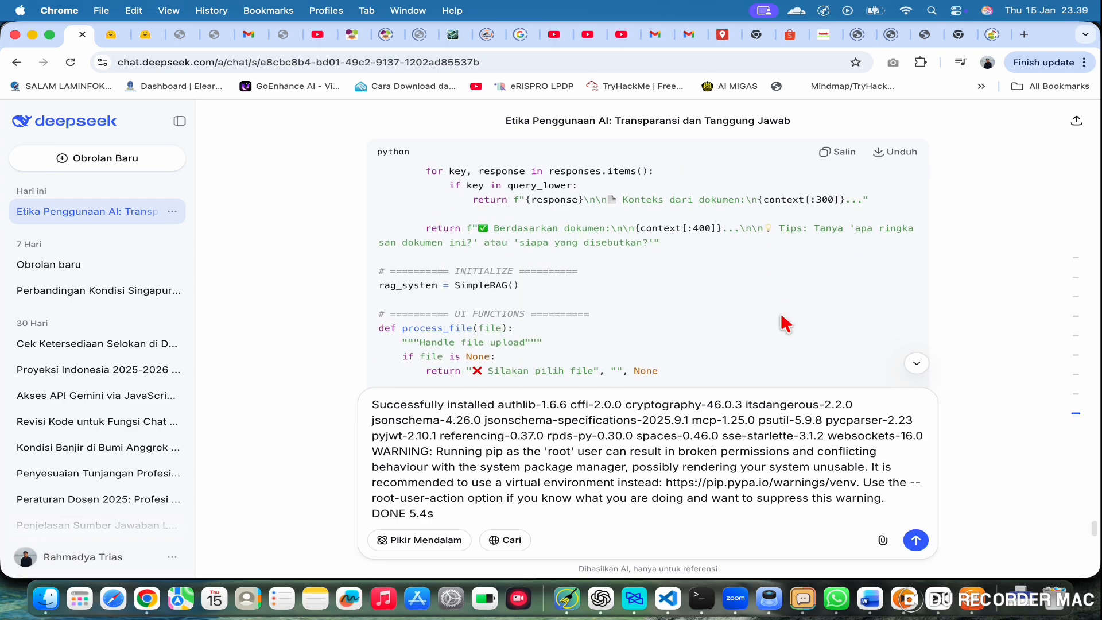
pyautogui.scroll(-10, 783, 326)
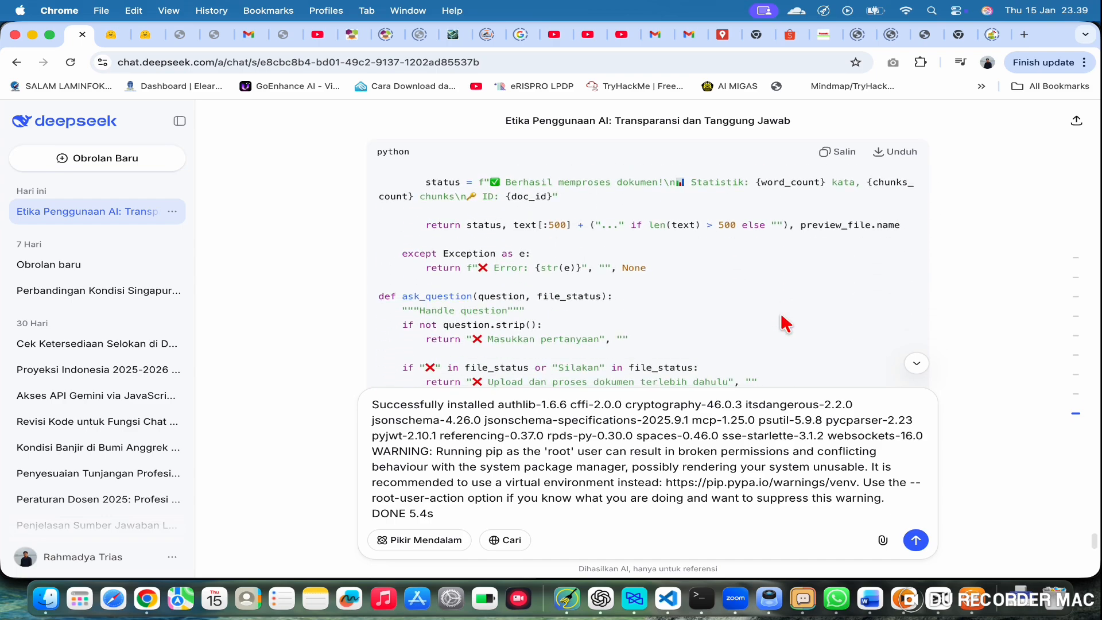
pyautogui.scroll(-20, 784, 326)
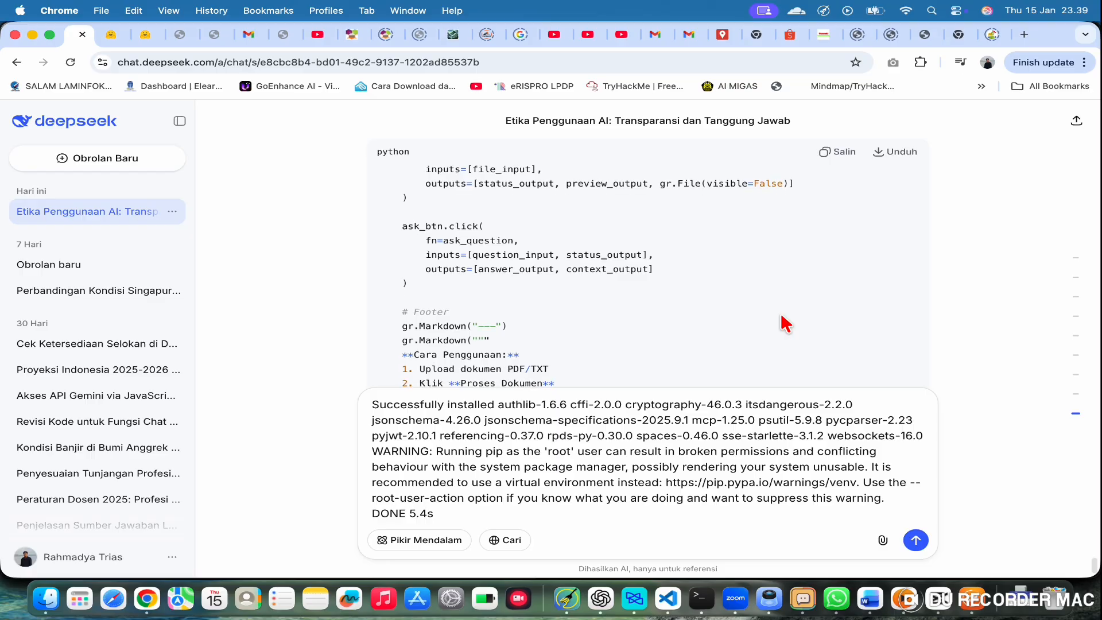
pyautogui.scroll(-5, 783, 324)
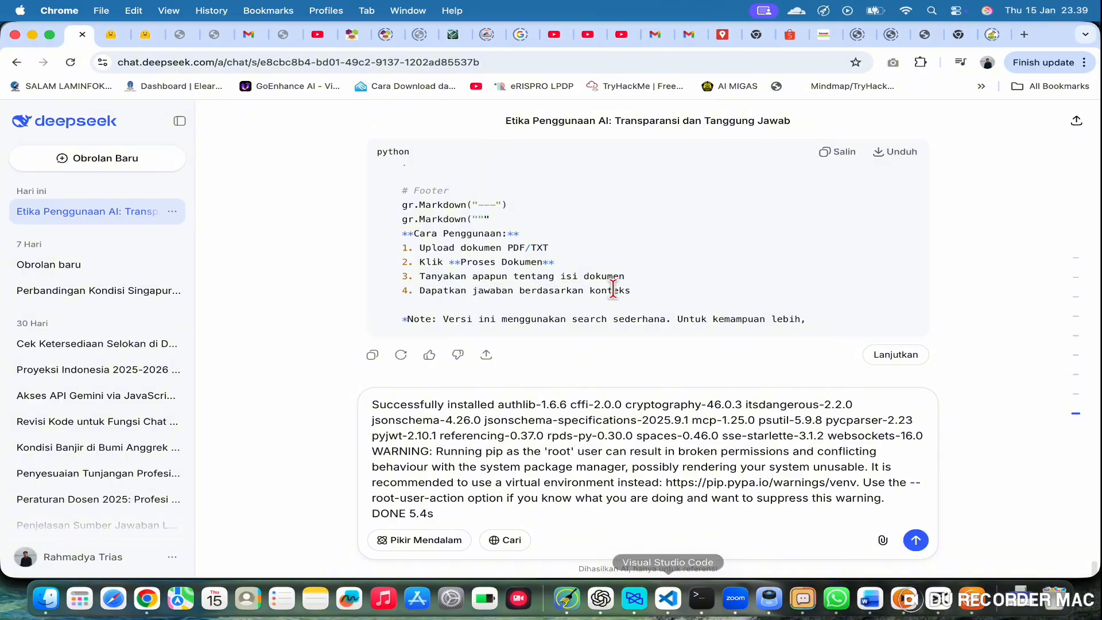
# Edit app.py in the my-rag-app Space and replace all of its code with DeepSeek's lightweight version
pyautogui.click(111, 36)
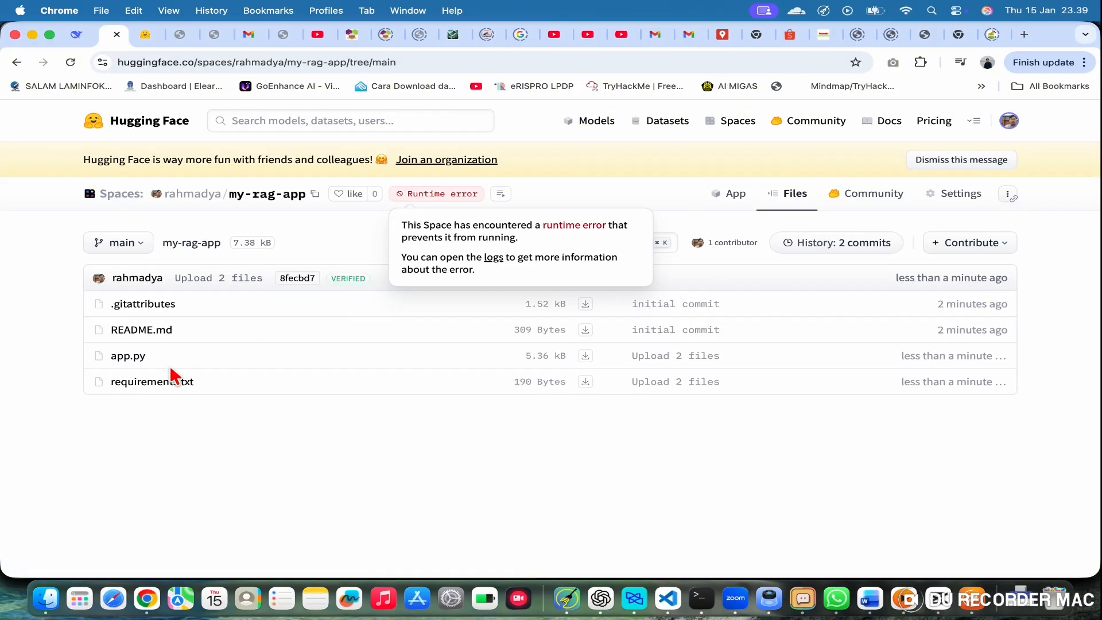
pyautogui.click(130, 356)
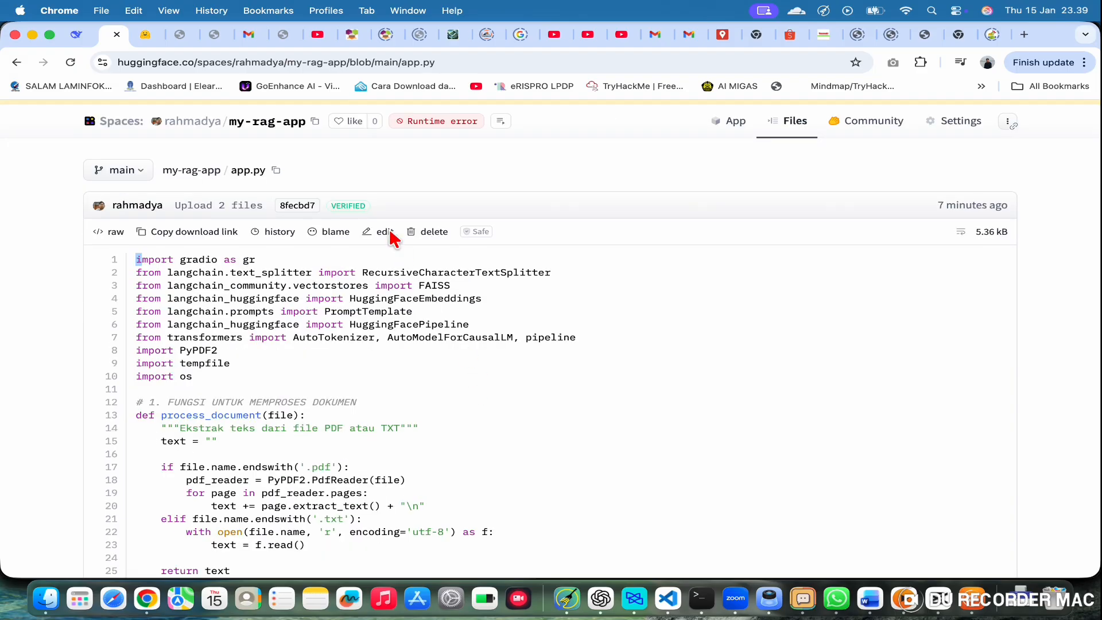
pyautogui.click(381, 230)
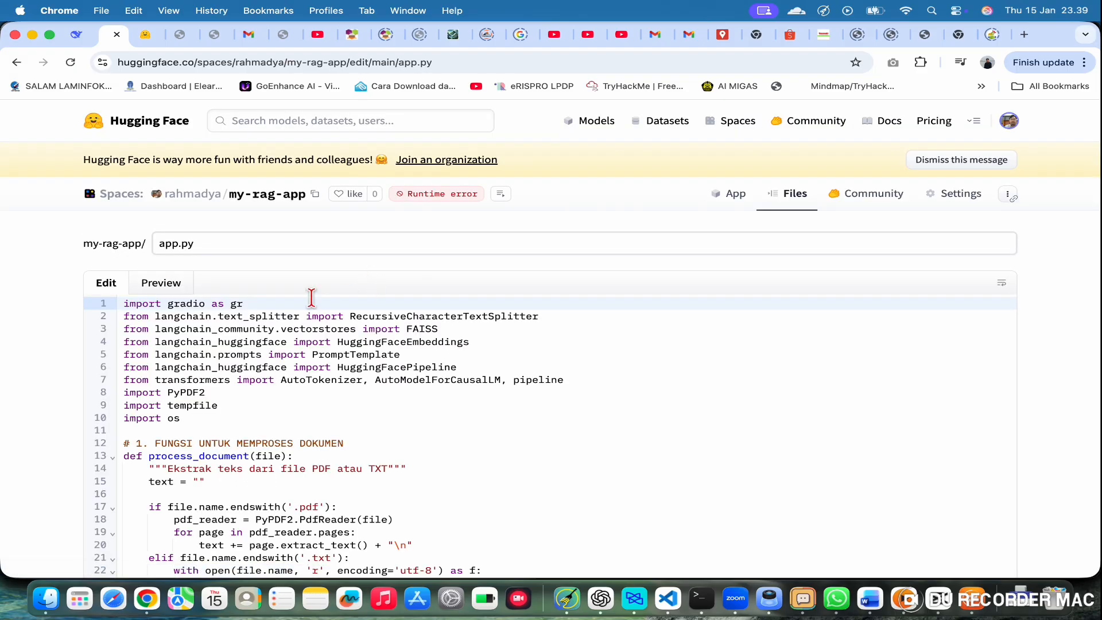
pyautogui.click(209, 343)
pyautogui.press('super+a')
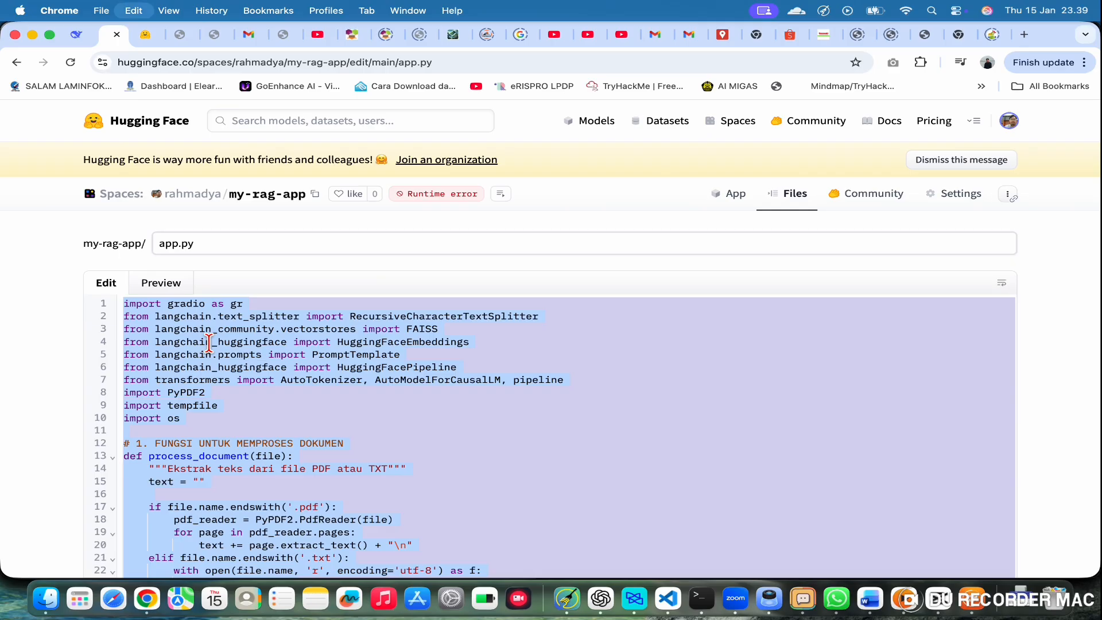
pyautogui.press('super+v')
pyautogui.scroll(20, 264, 325)
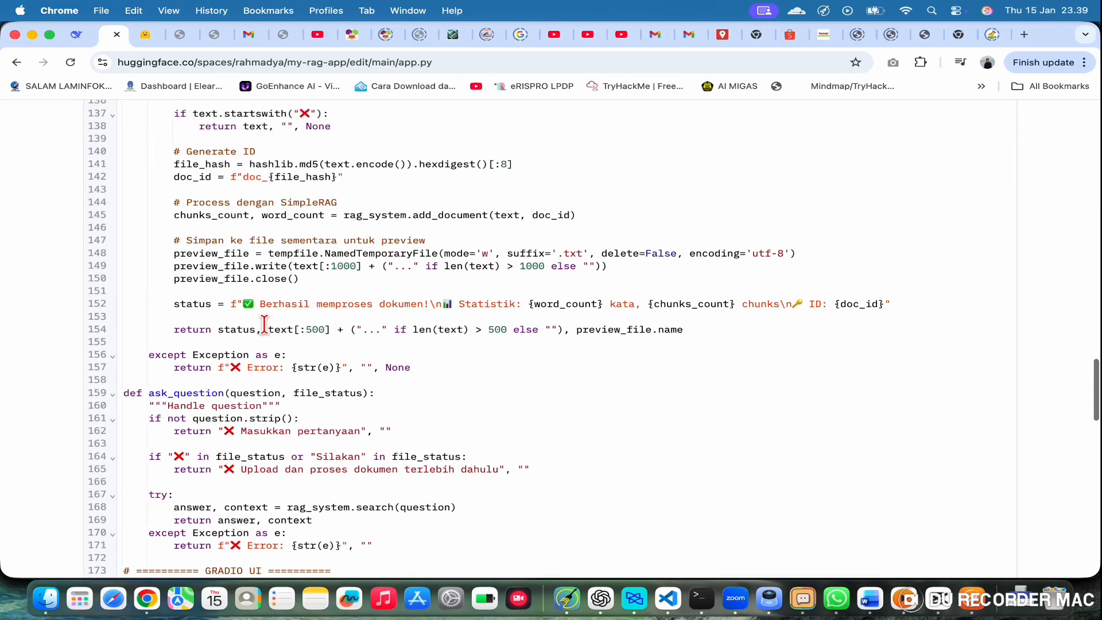
pyautogui.scroll(15, 264, 324)
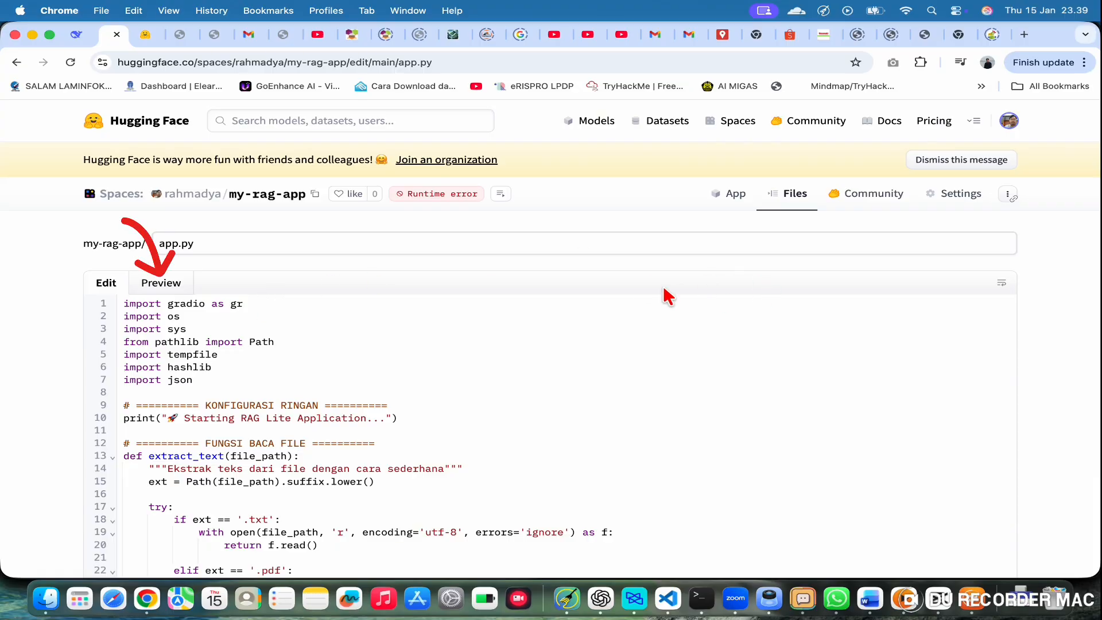
# Preview the differences in app.py and commit the update directly to the main branch
pyautogui.click(156, 285)
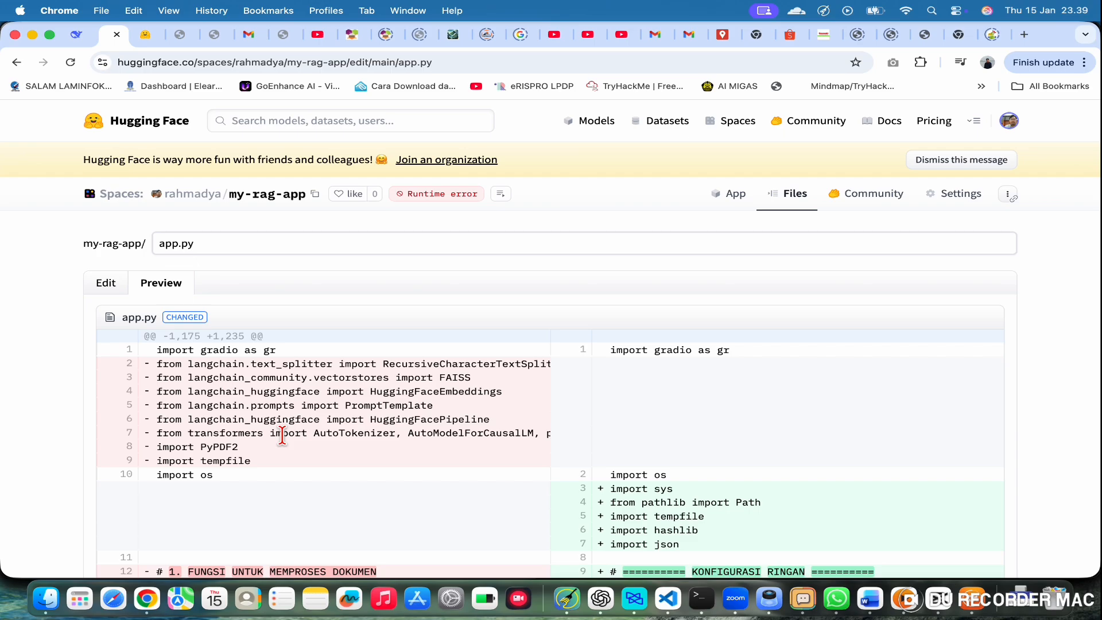
pyautogui.scroll(-15, 282, 437)
pyautogui.scroll(-20, 282, 436)
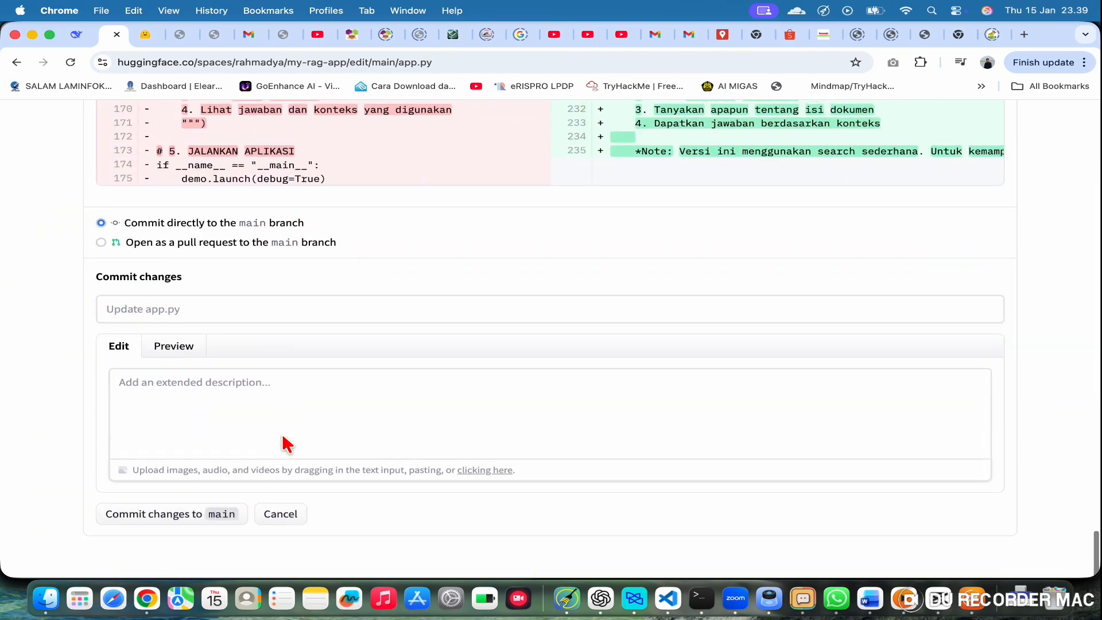
pyautogui.click(225, 521)
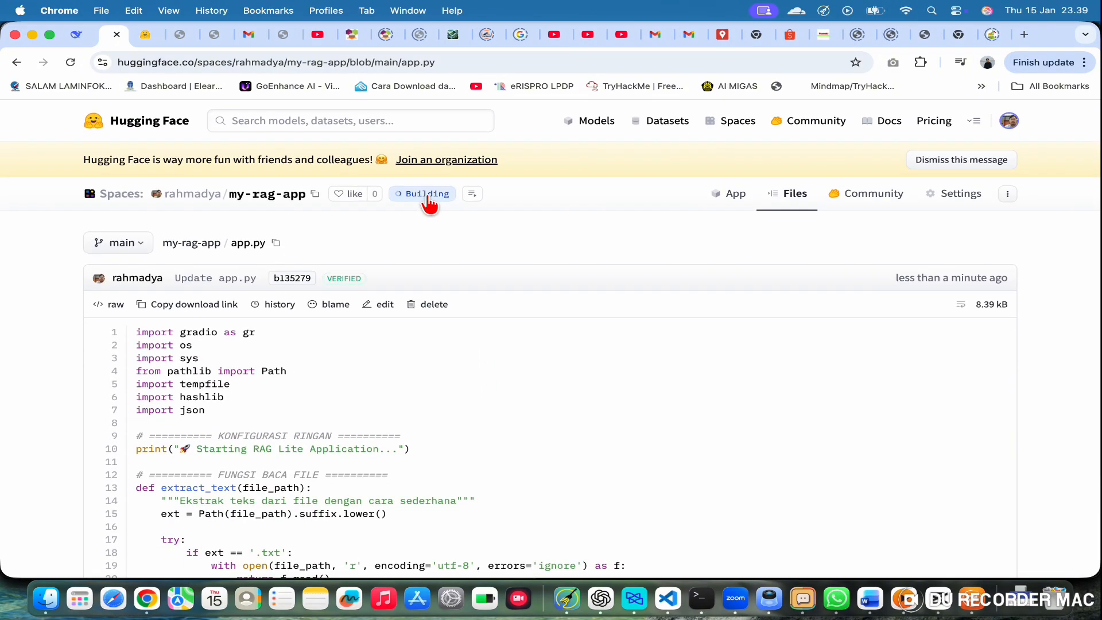
# Go to the Space's app page and select the runtime error message together with the container logs
pyautogui.click(429, 198)
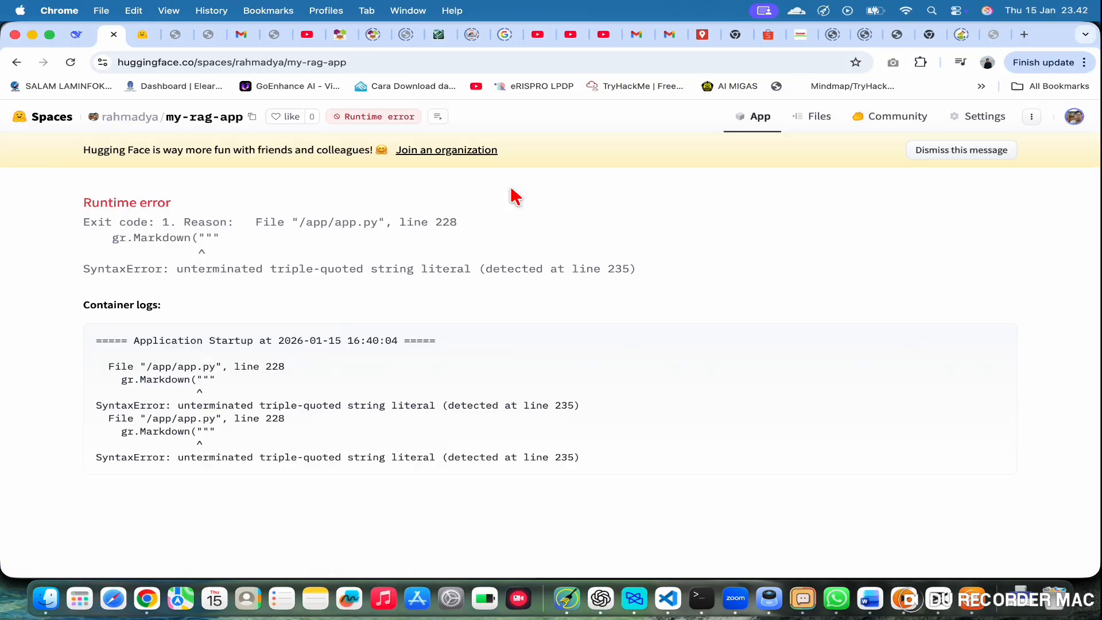
pyautogui.click(154, 135)
pyautogui.moveTo(625, 427); pyautogui.dragTo(44, 172)
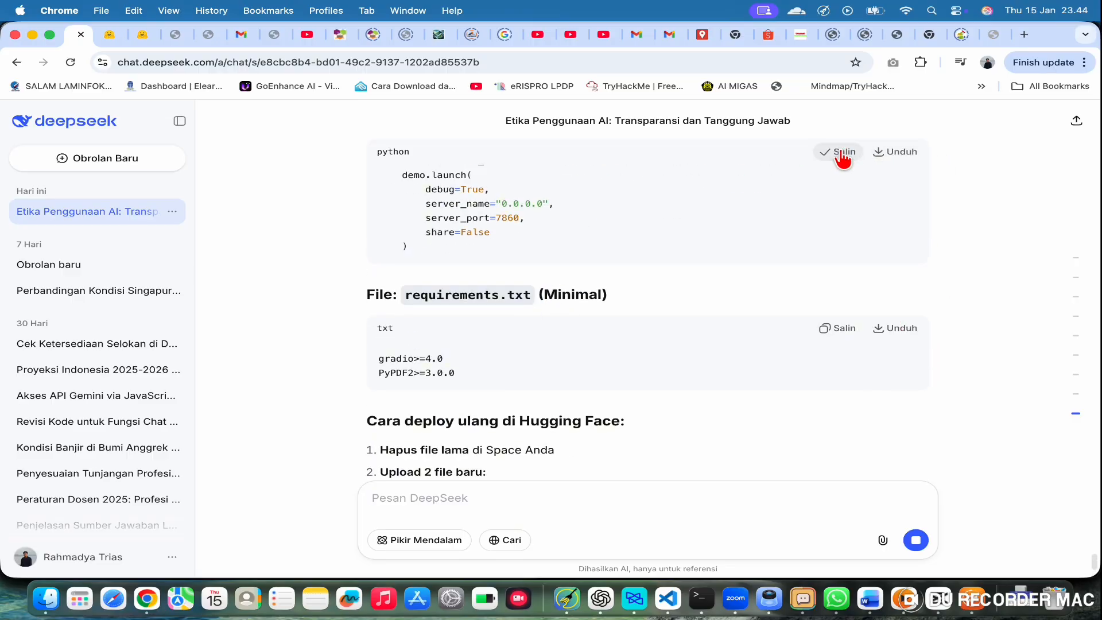
# Replace the entire contents of the Space's app.py with DeepSeek's newly copied code and commit it to main
pyautogui.click(109, 35)
pyautogui.click(385, 209)
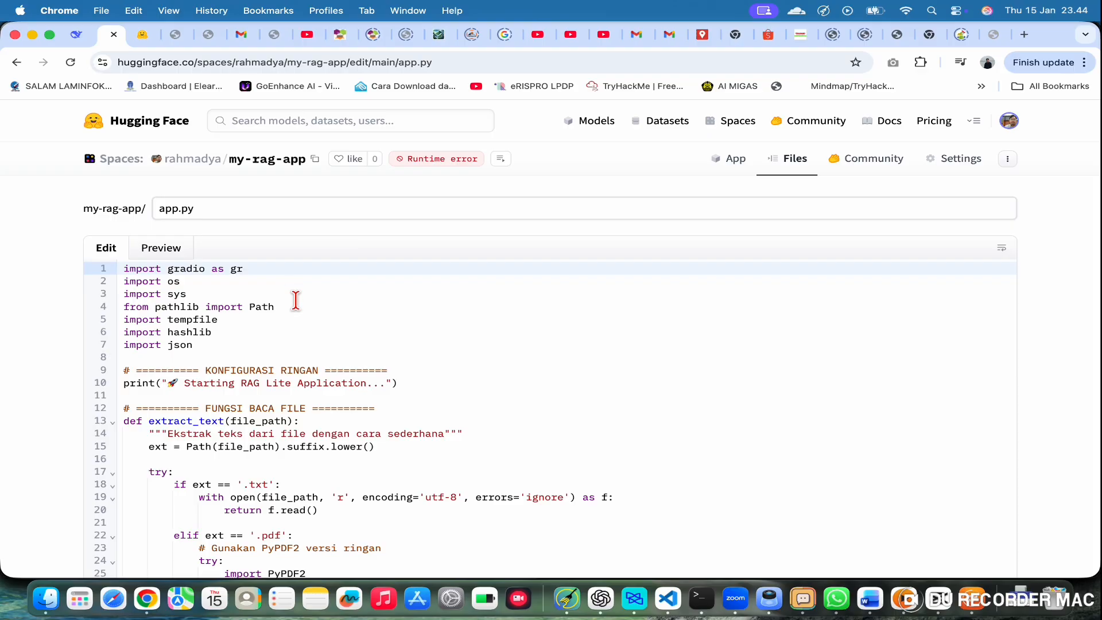
pyautogui.click(296, 305)
pyautogui.press('super+a')
pyautogui.press('BackSpace')
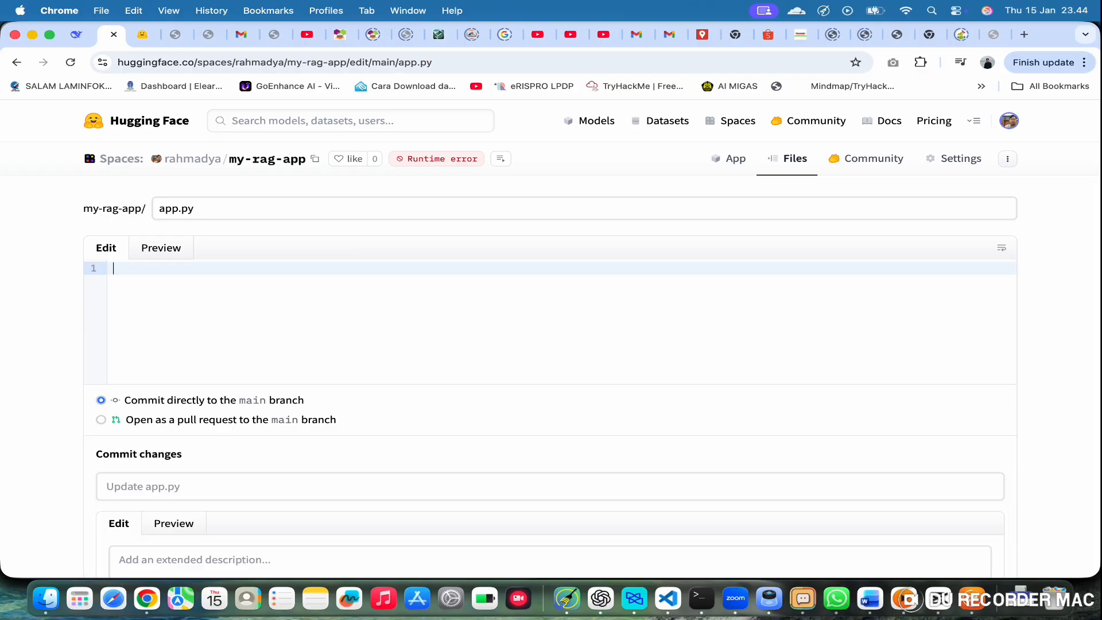
pyautogui.press('super+v')
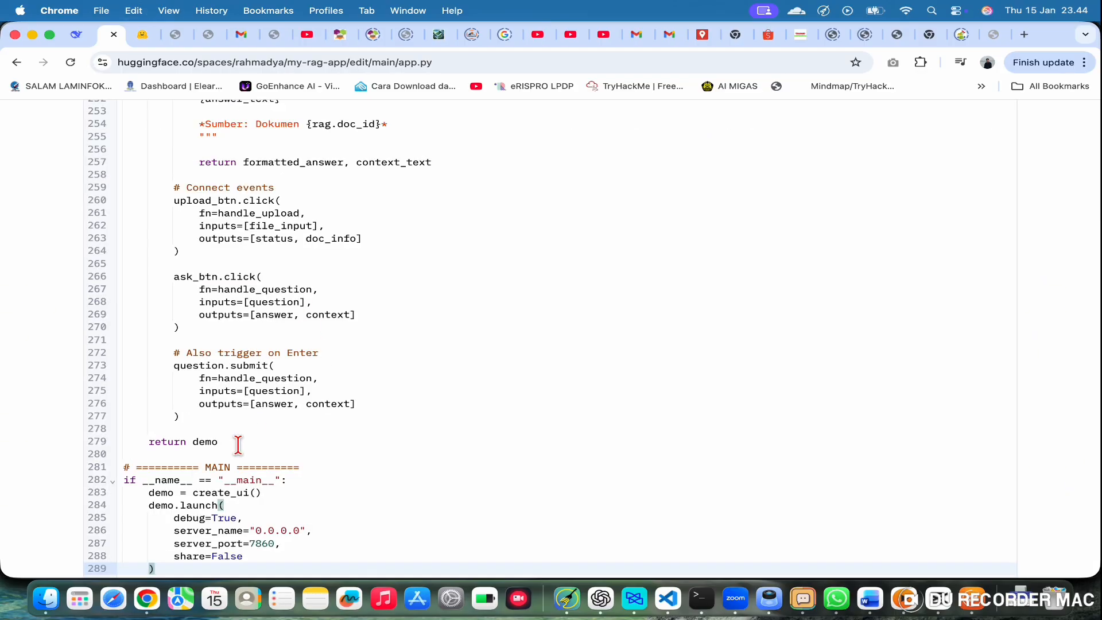
pyautogui.scroll(-10, 238, 444)
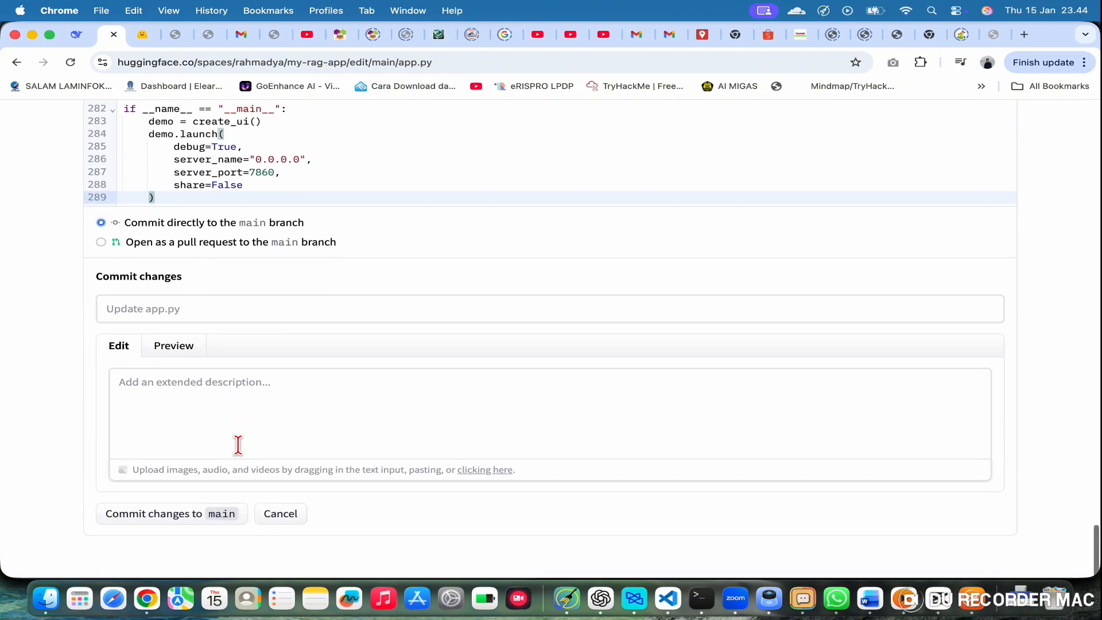
pyautogui.click(222, 516)
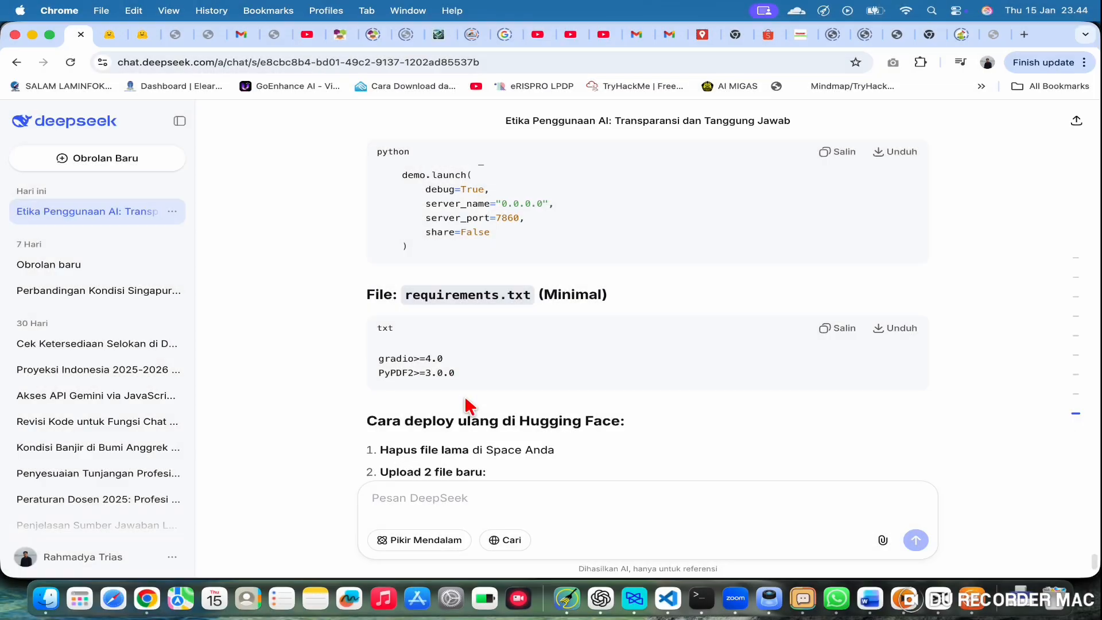
# Copy the minimal requirements.txt contents, gradio>=4.0 and PyPDF2>=3.0.0, from DeepSeek's reply
pyautogui.scroll(-2, 468, 406)
pyautogui.scroll(-2, 468, 406)
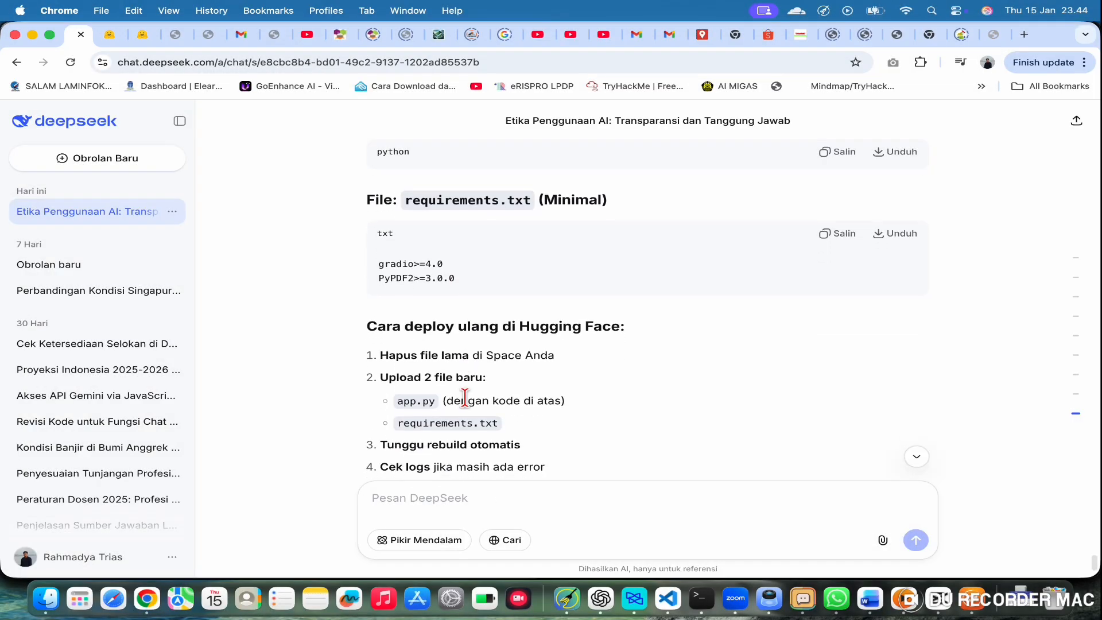
pyautogui.click(844, 231)
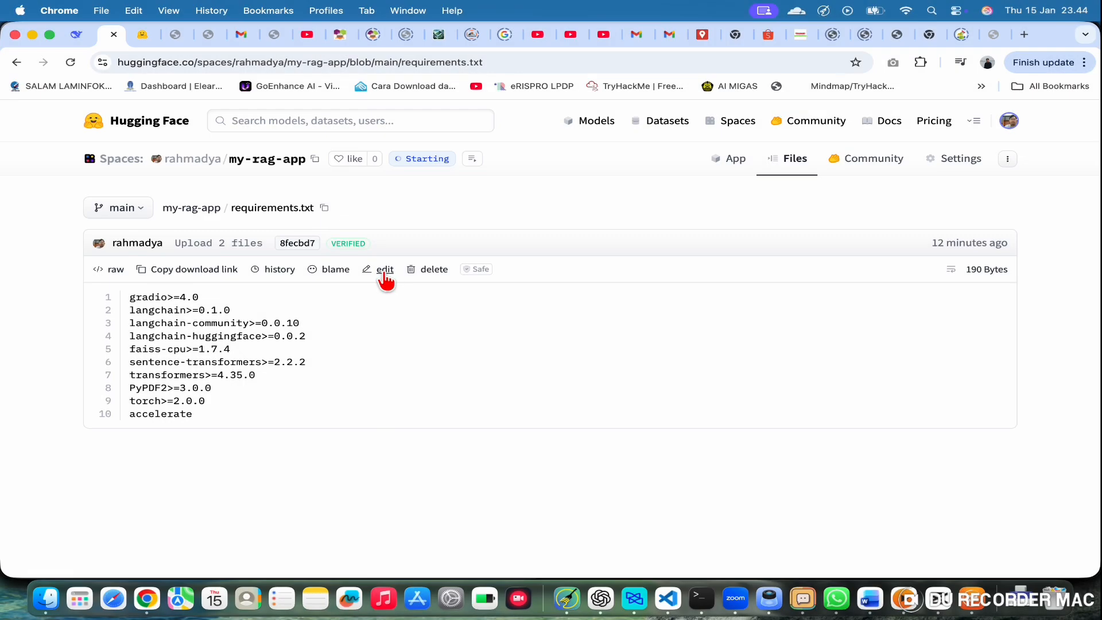
# Replace the entire contents of requirements.txt with gradio>=4.0 and PyPDF2>=3.0.0, and commit the change directly to the main branch
pyautogui.click(385, 272)
pyautogui.press('super+a')
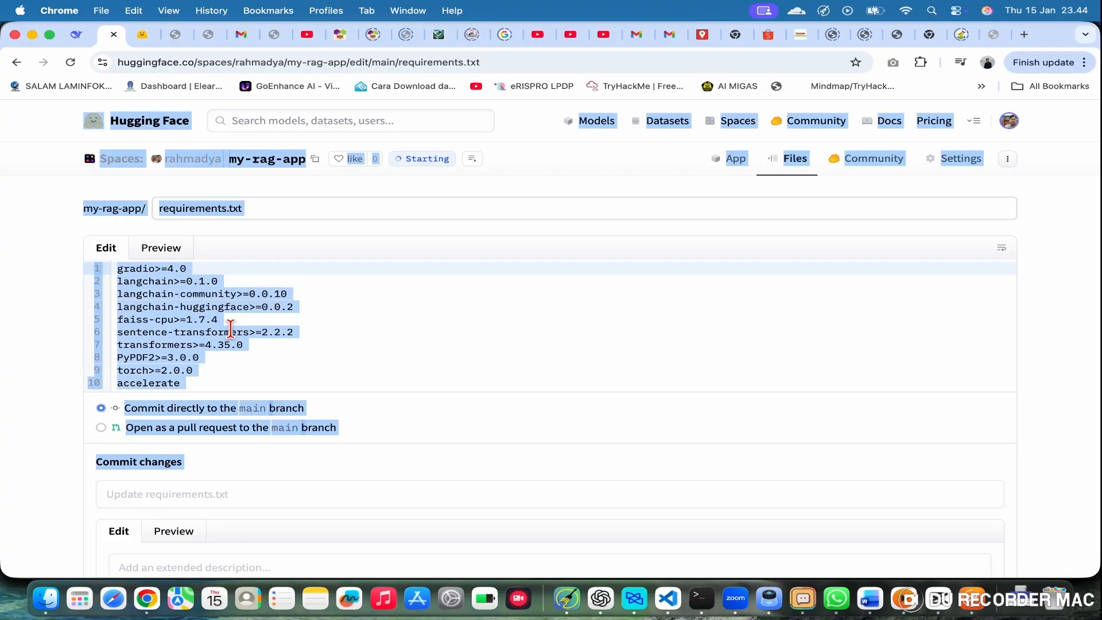
pyautogui.click(230, 331)
pyautogui.moveTo(185, 383); pyautogui.dragTo(113, 268)
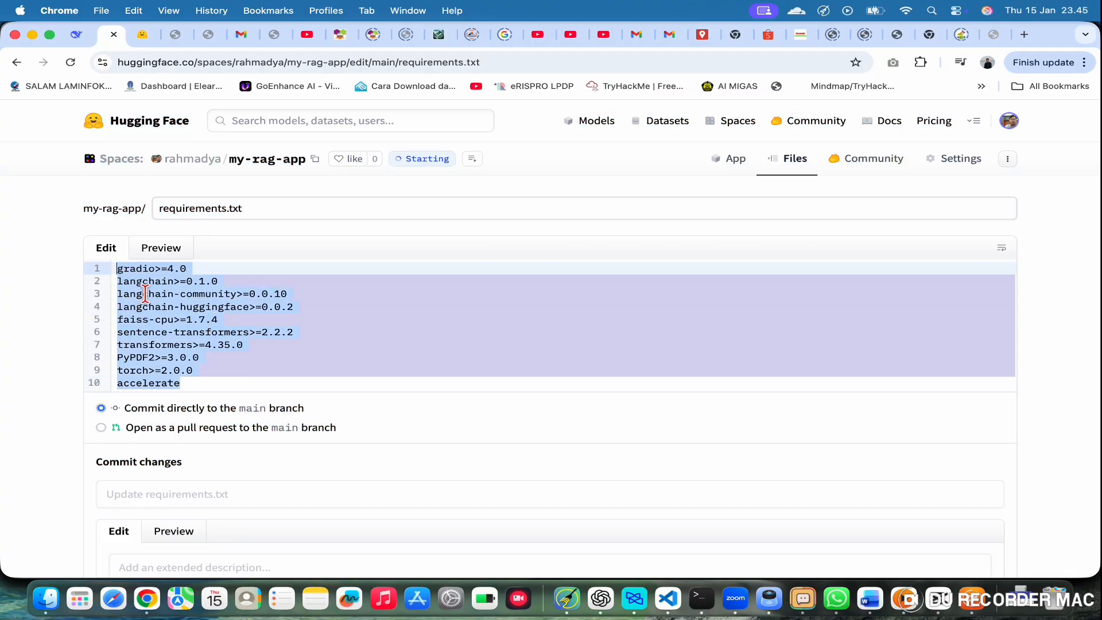
pyautogui.press('BackSpace')
pyautogui.write('gradio>=4.0 PyPDF2>=3.0.0')
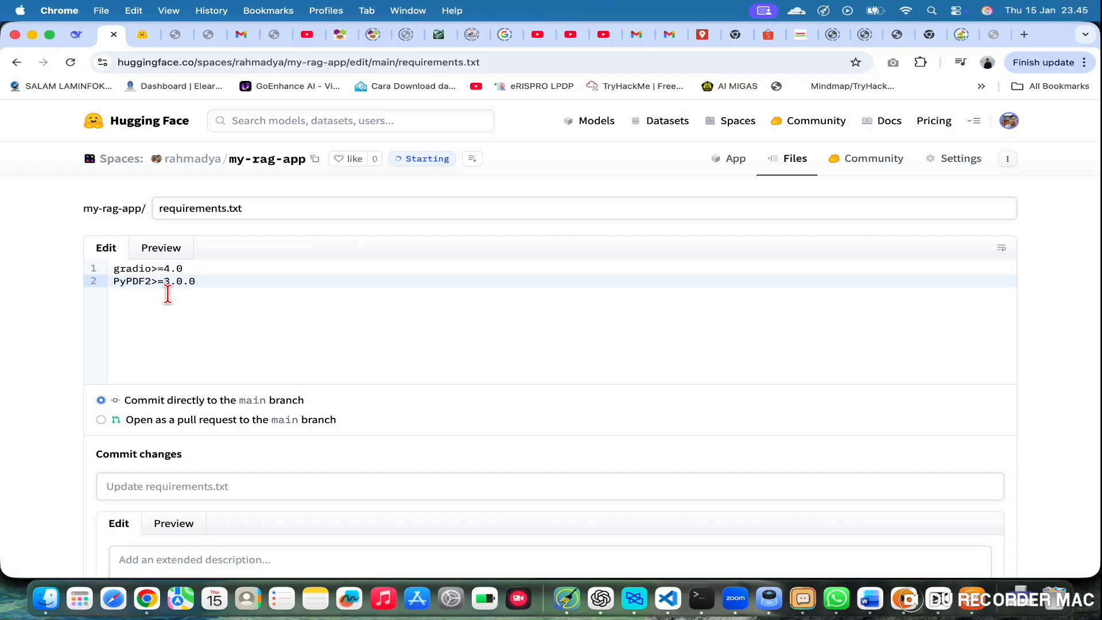
pyautogui.scroll(-5, 233, 423)
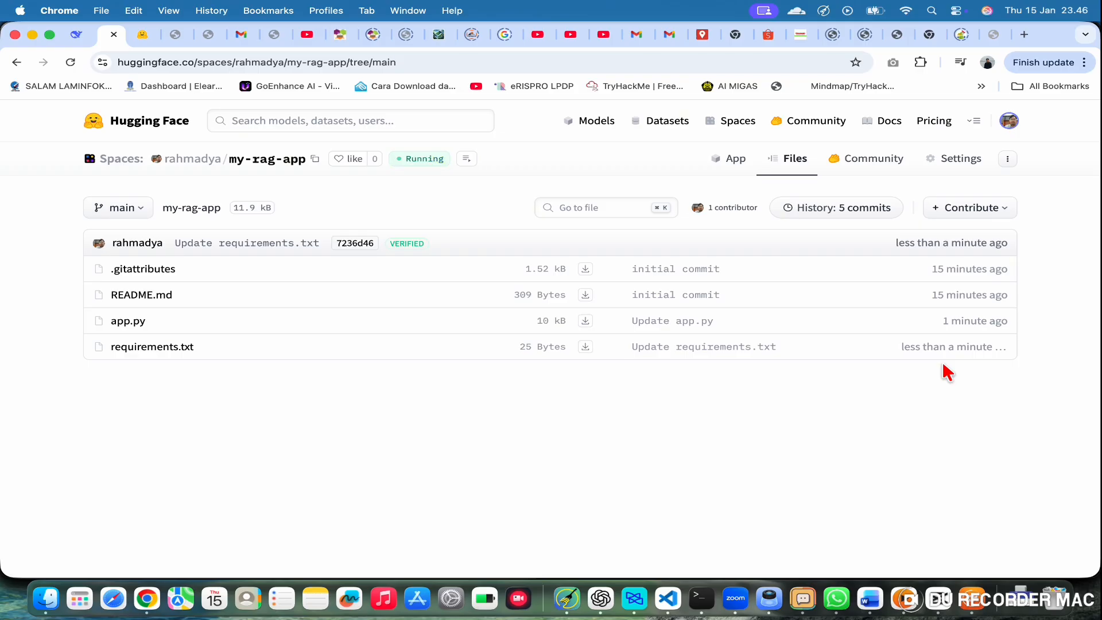
# Go from the repository's file list to the app page of the my-rag-app Space
pyautogui.click(315, 159)
pyautogui.moveTo(192, 161)
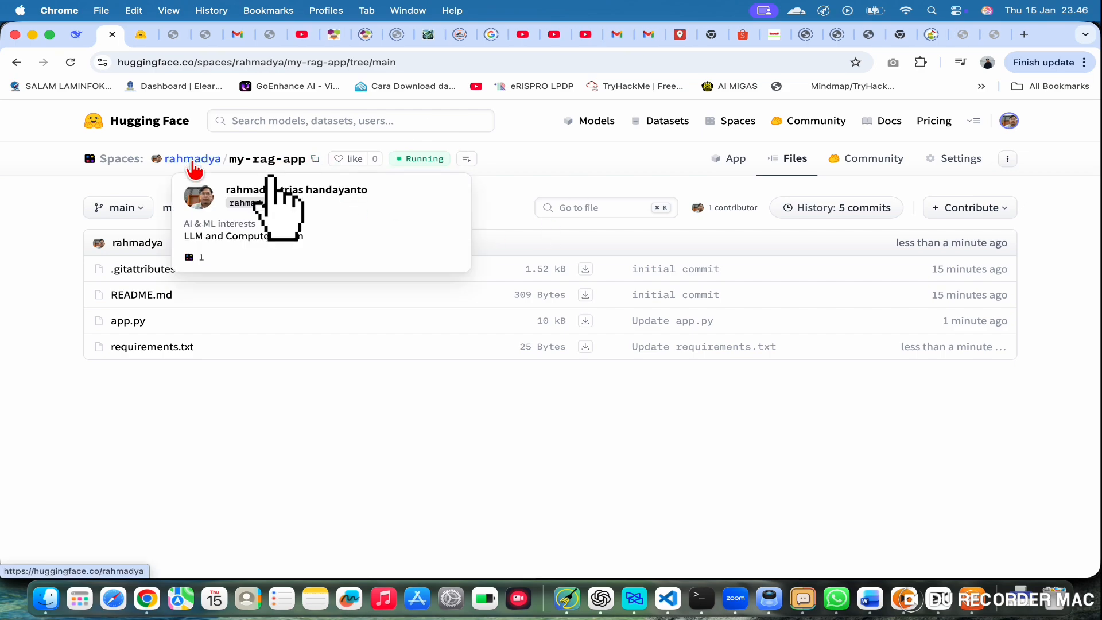
pyautogui.click(248, 161)
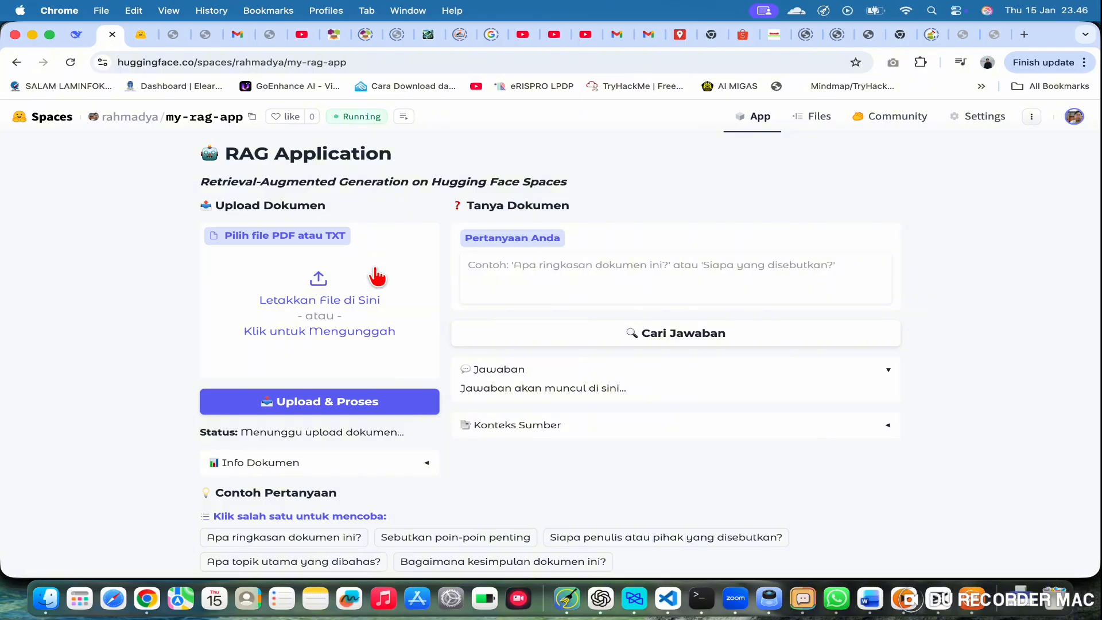
# Copy the my-rag-app Space's web address and open it in a new browser tab
pyautogui.click(382, 61)
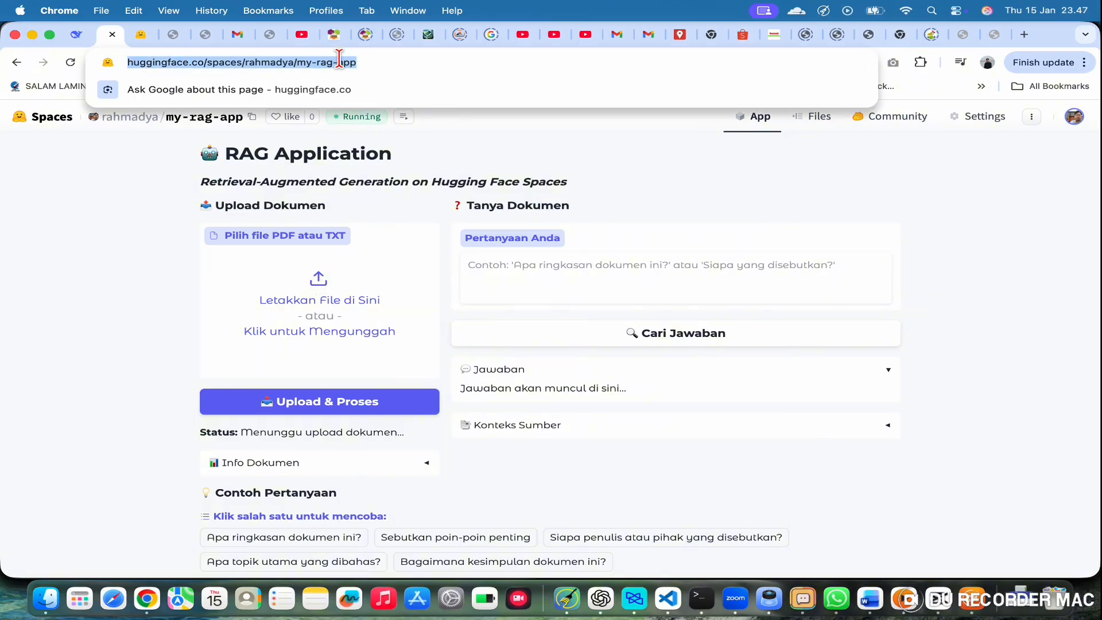
pyautogui.rightClick(306, 62)
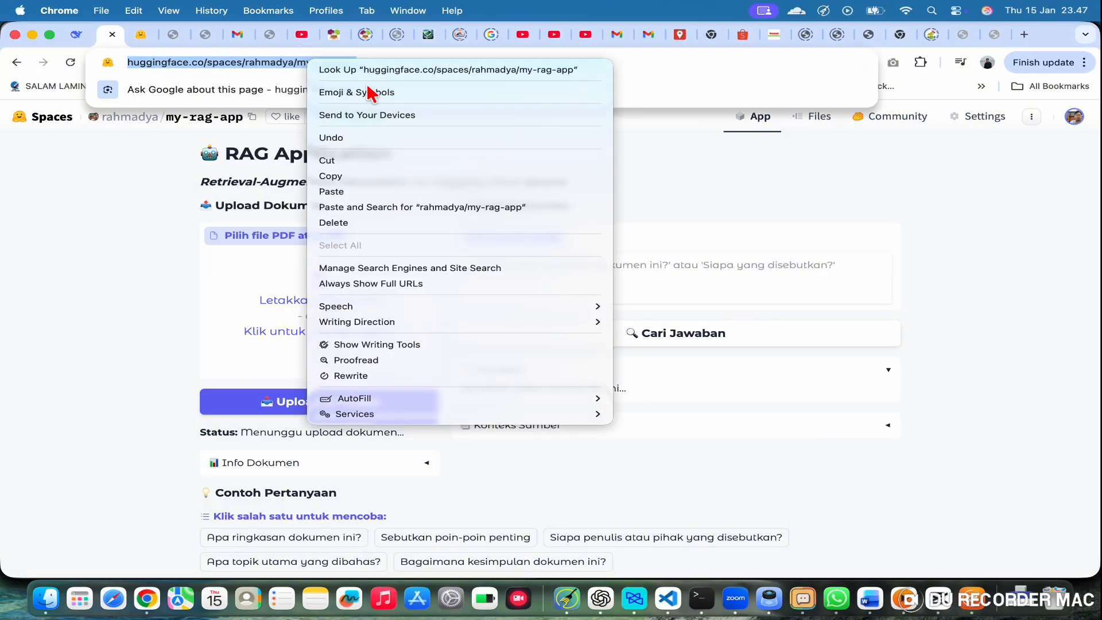
pyautogui.click(340, 176)
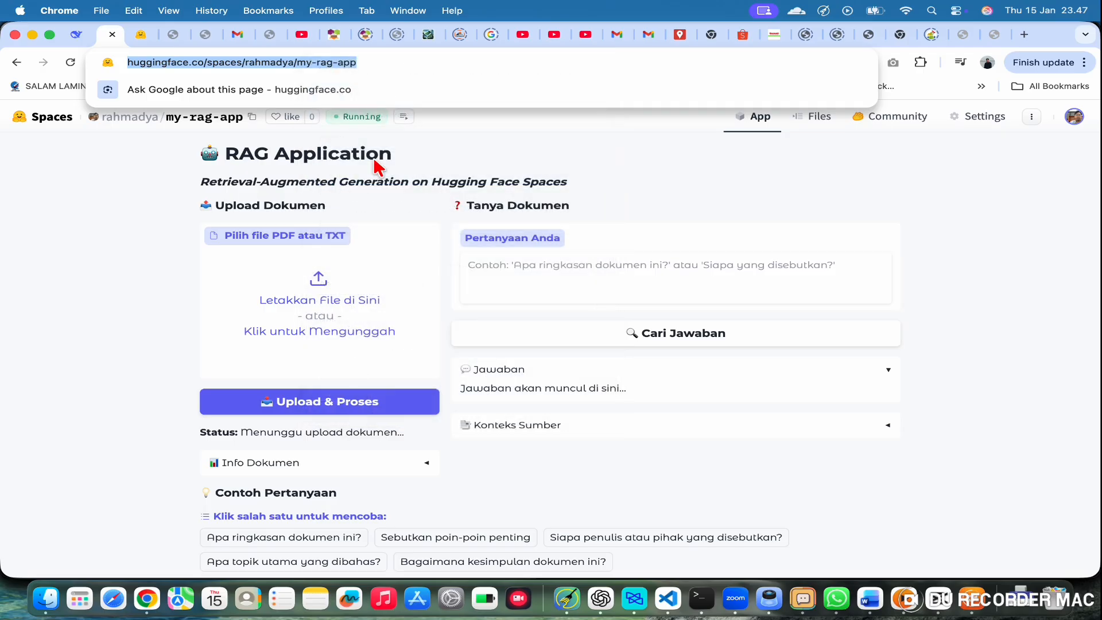
pyautogui.click(1027, 37)
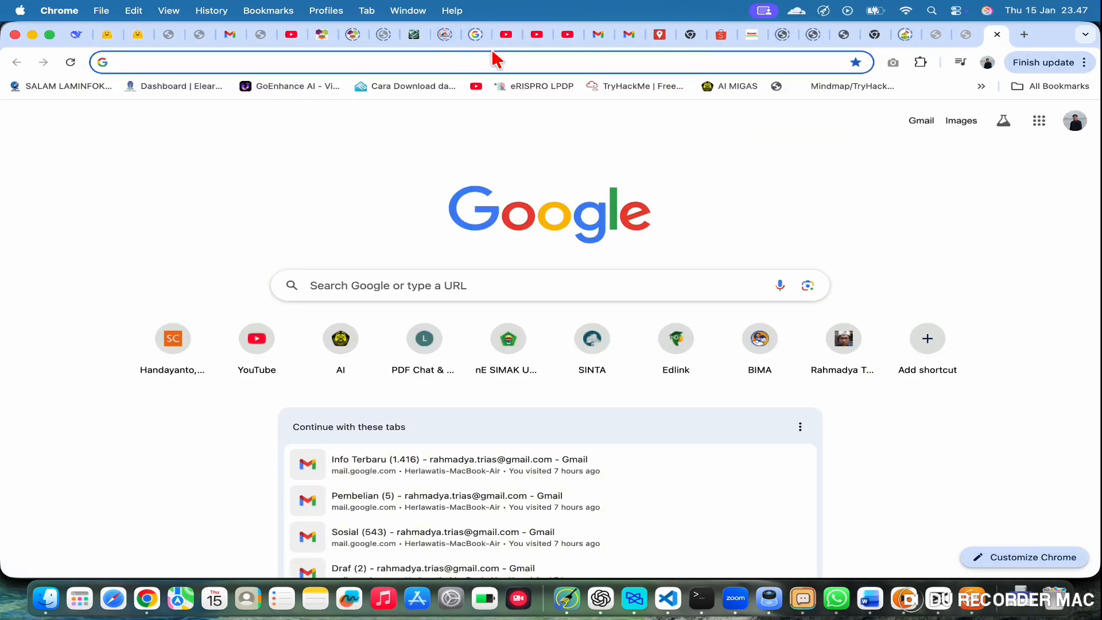
pyautogui.press('super+v')
pyautogui.press('Return')
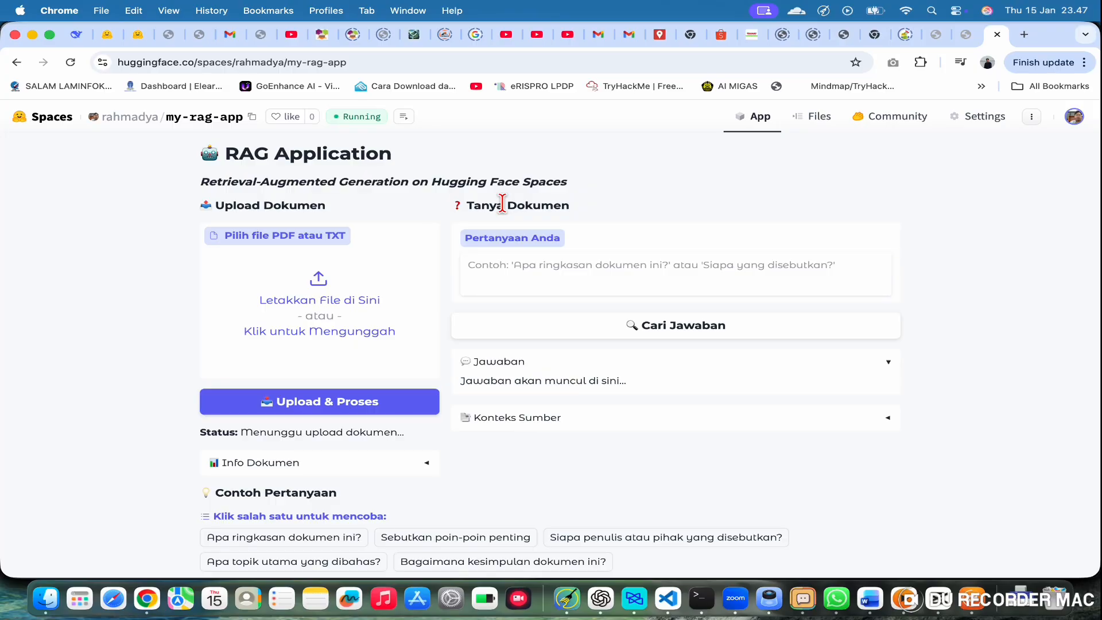
# Load the Spotify PDF document into the RAG application and process it
pyautogui.click(319, 290)
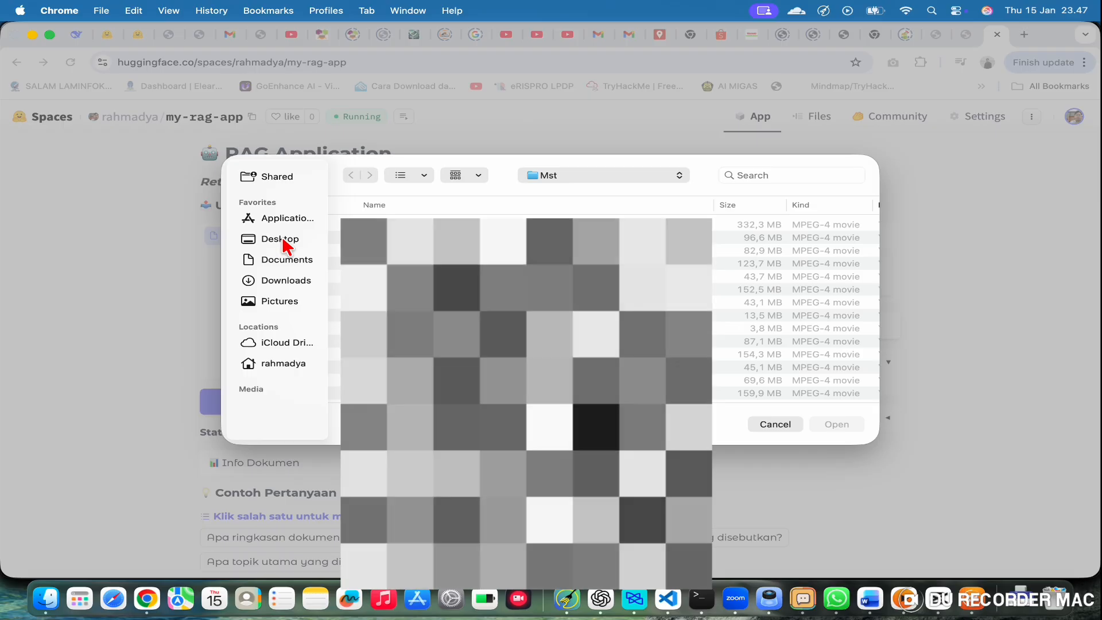
pyautogui.click(284, 240)
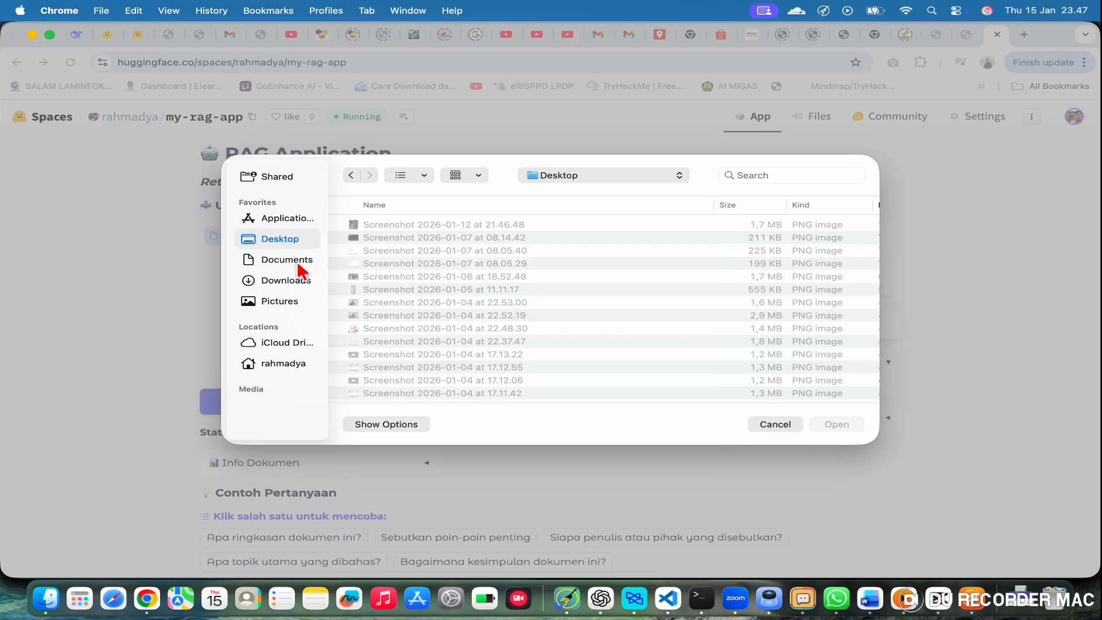
pyautogui.click(290, 283)
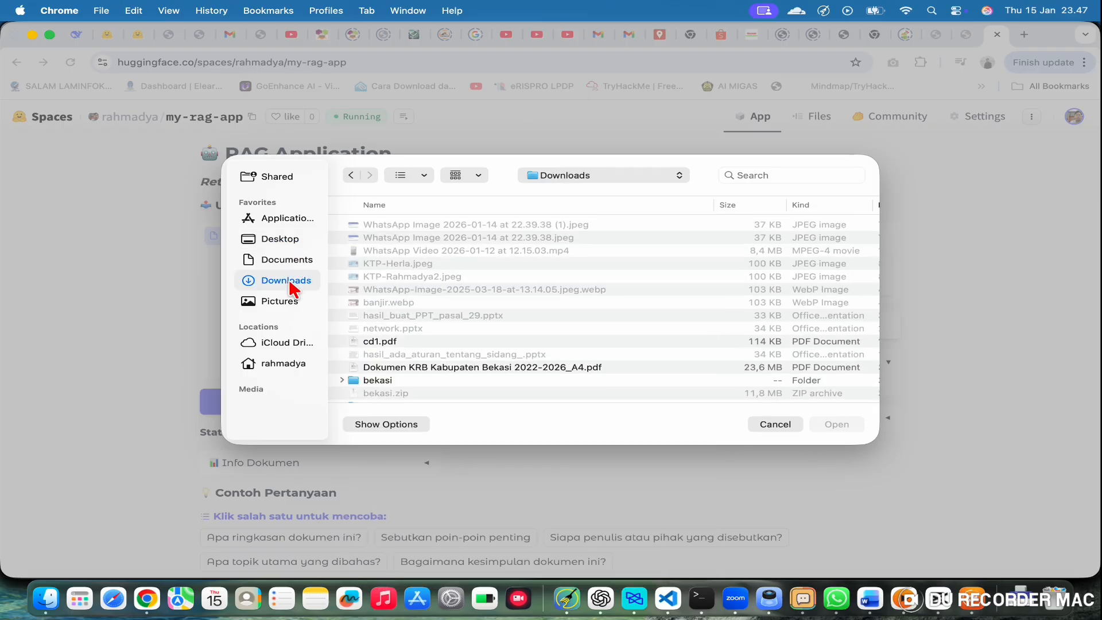
pyautogui.scroll(-3, 470, 346)
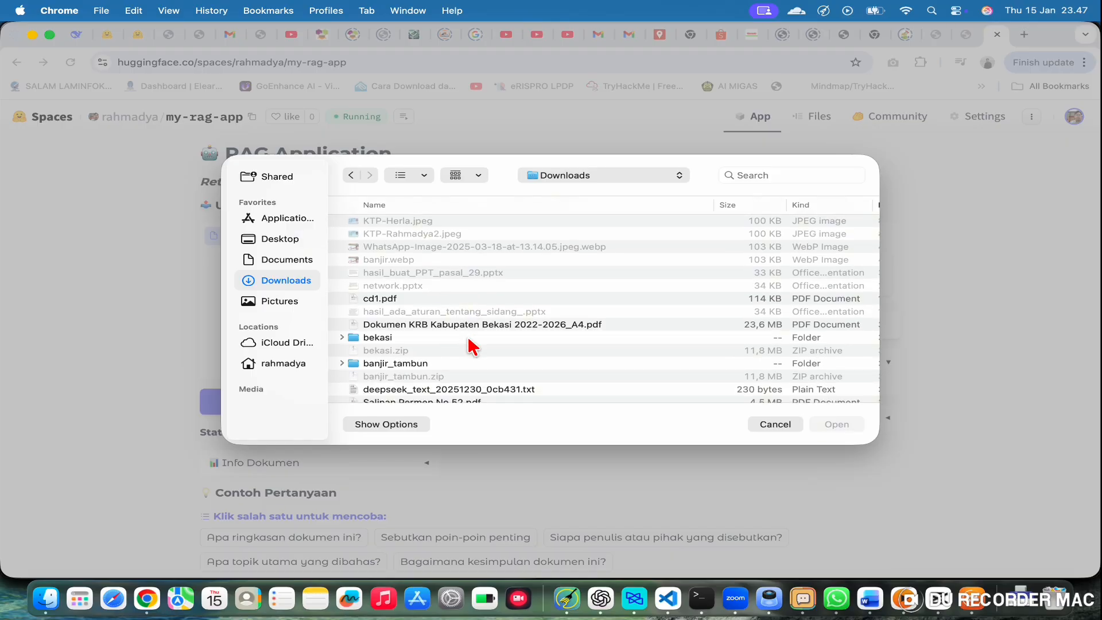
pyautogui.scroll(-5, 469, 347)
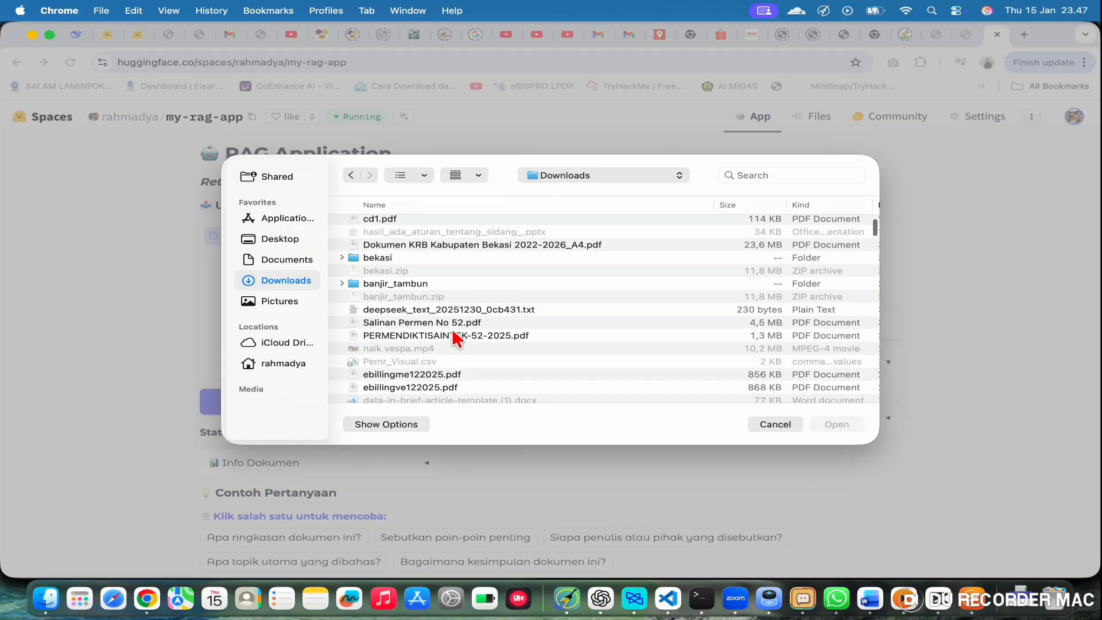
pyautogui.doubleClick(453, 324)
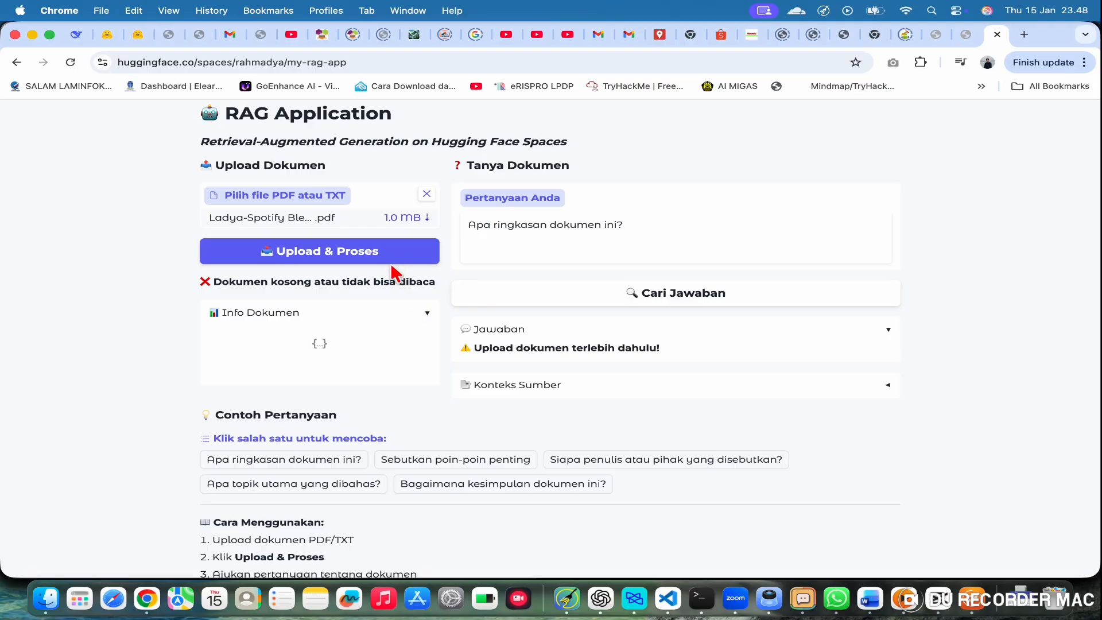
pyautogui.click(346, 254)
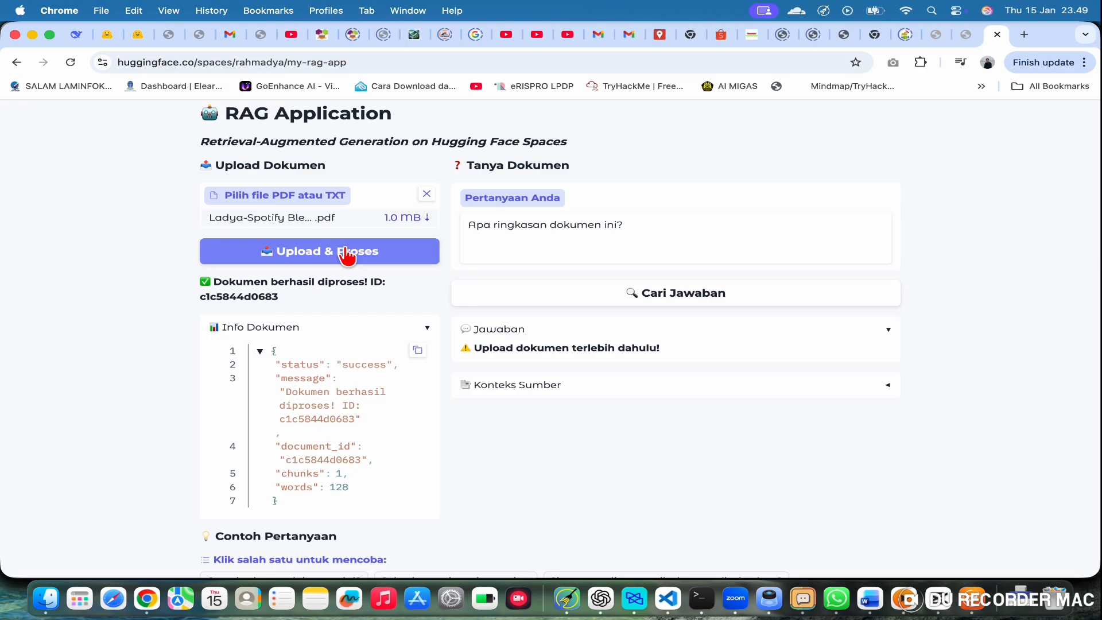
# Get the app's answer to "Apa ringkasan dokumen ini?" for the processed PDF and expand the Konteks Sumber section
pyautogui.scroll(-1, 171, 409)
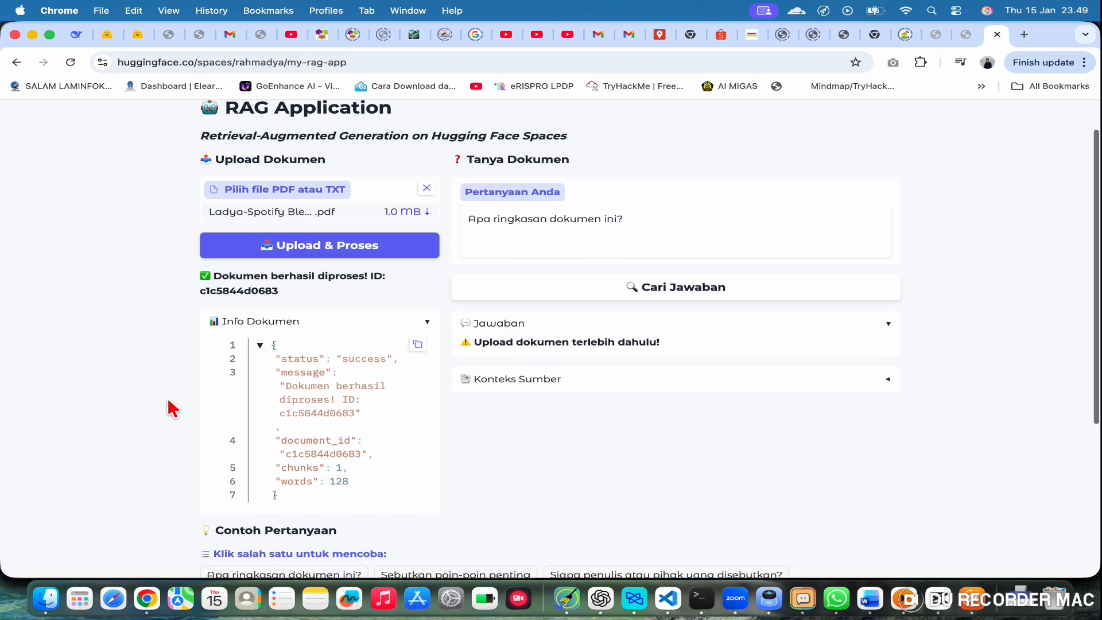
pyautogui.scroll(-3, 171, 409)
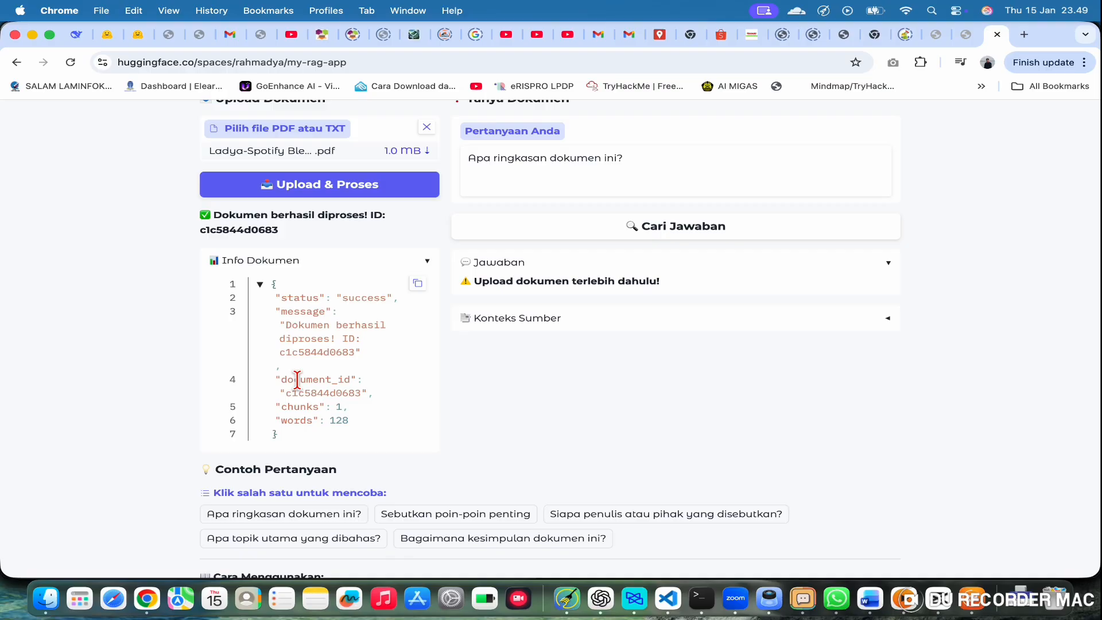
pyautogui.scroll(-2, 297, 378)
pyautogui.scroll(4, 296, 379)
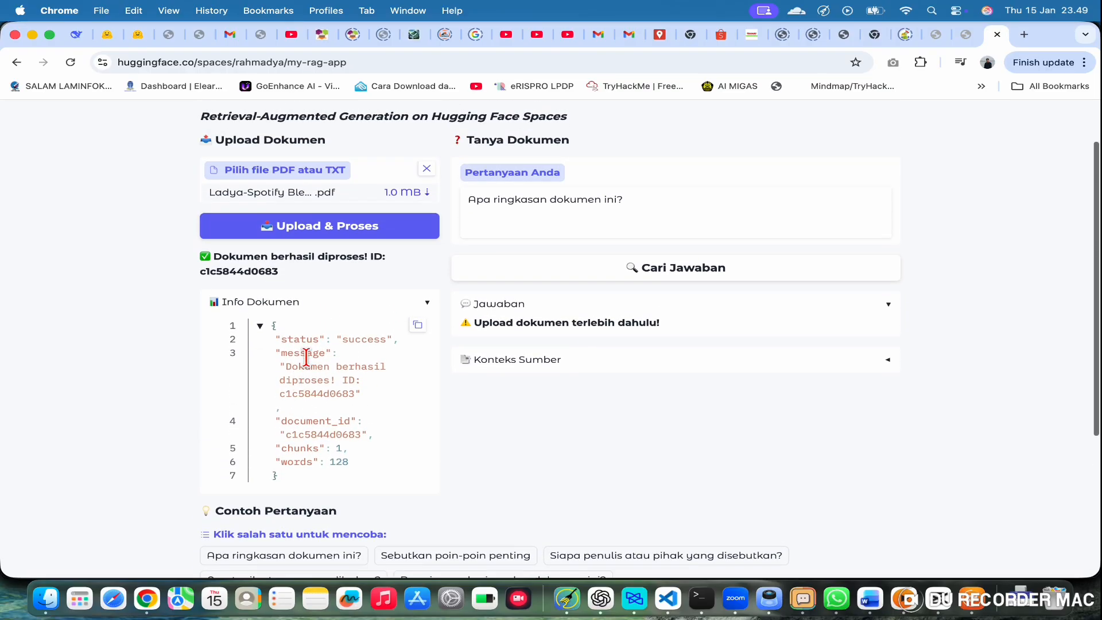
pyautogui.click(708, 278)
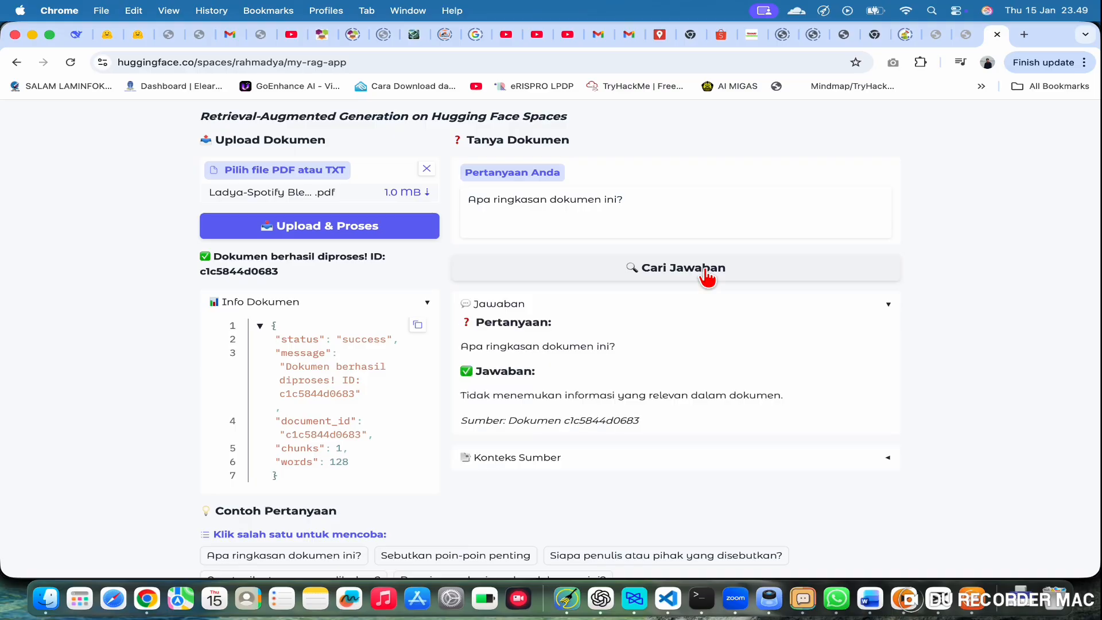
pyautogui.scroll(-2, 529, 419)
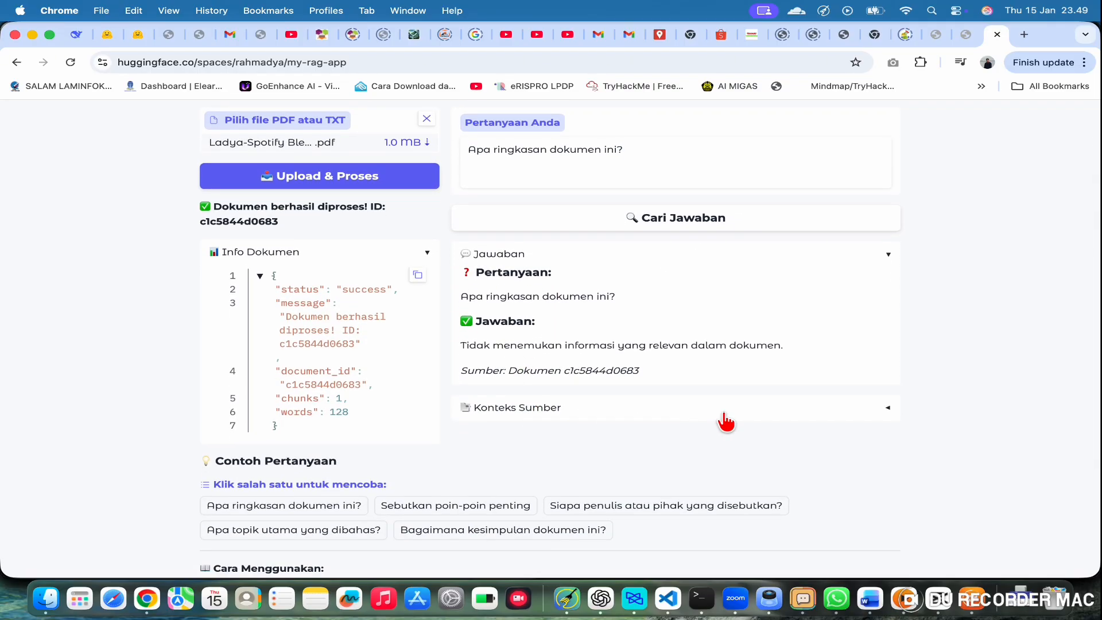
pyautogui.click(889, 409)
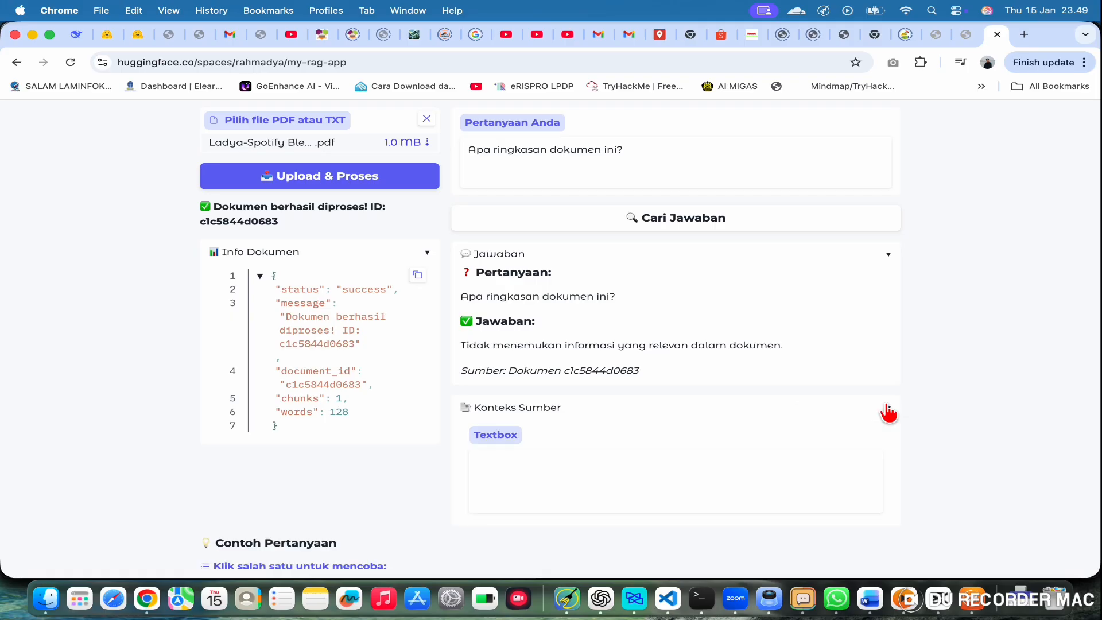
# Replace the question in Pertanyaan Anda with one about the document's subject, beginning "dokumen itu tentang"
pyautogui.moveTo(648, 150); pyautogui.dragTo(454, 150)
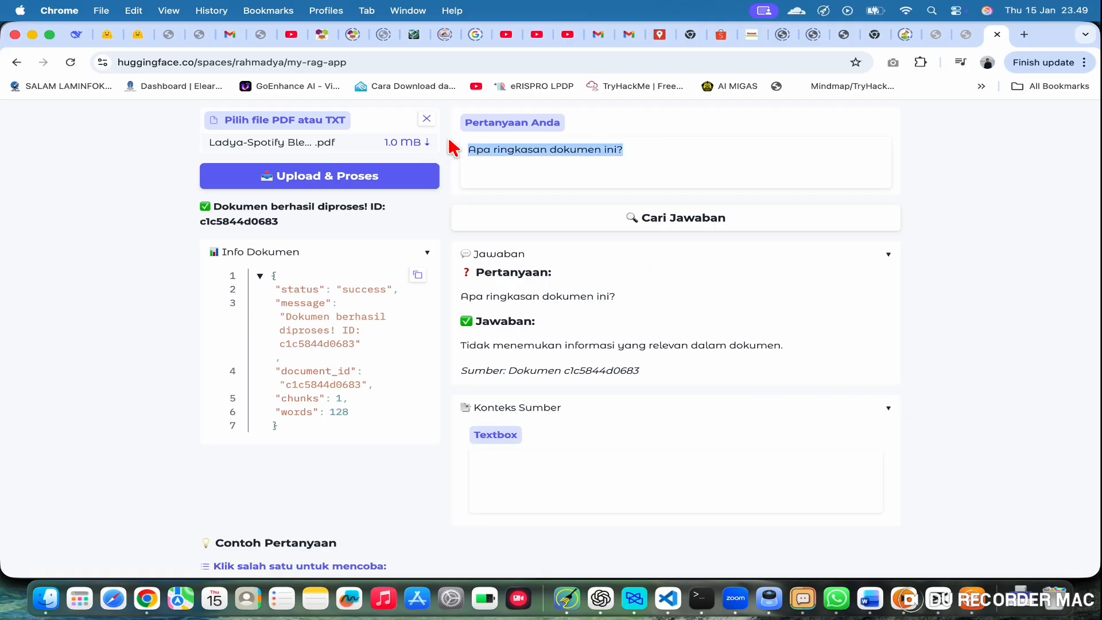
pyautogui.write('dokumen itu tentang a')
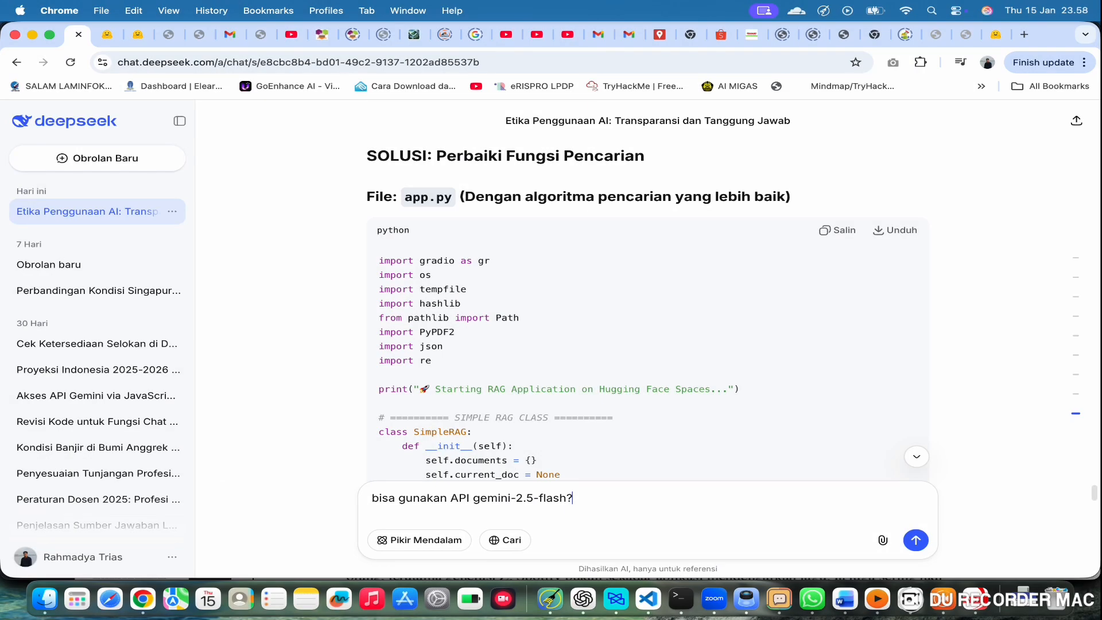
# Ask DeepSeek "bisa gunakan API gemini-2.5-flash?", copy the Gemini API version of app.py from its reply and look through the code
pyautogui.press('Return')
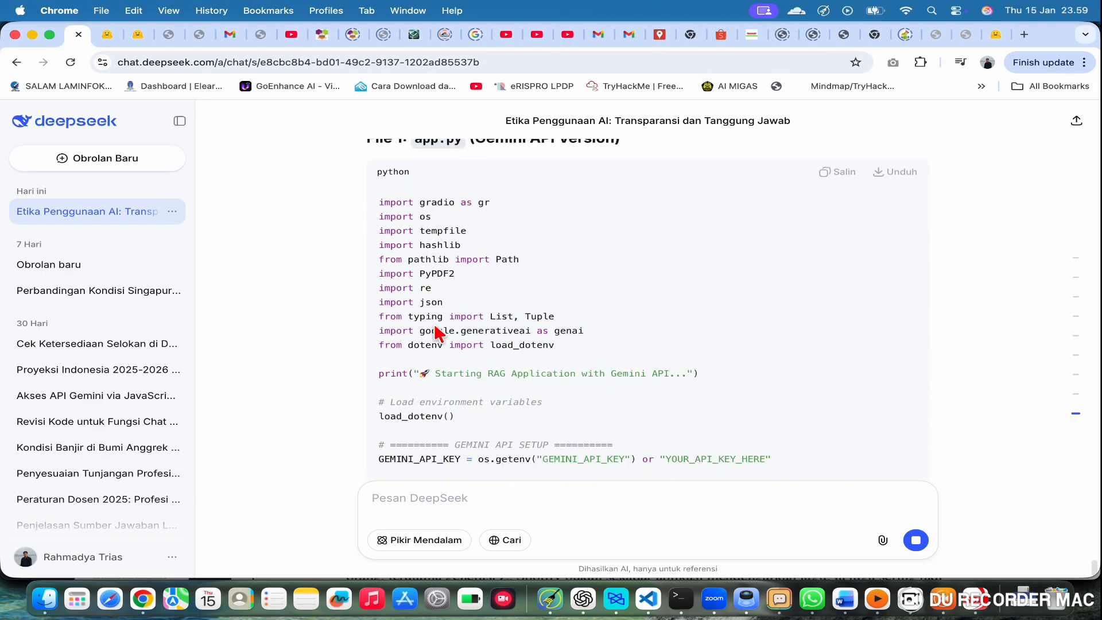
pyautogui.moveTo(418, 332); pyautogui.dragTo(640, 332)
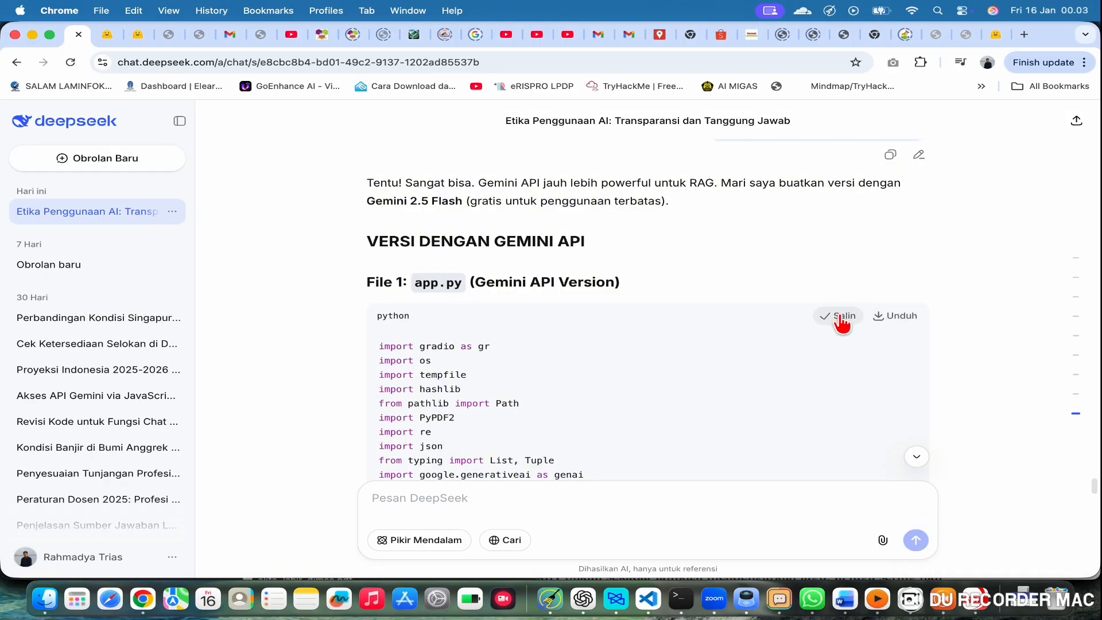
pyautogui.scroll(-10, 316, 424)
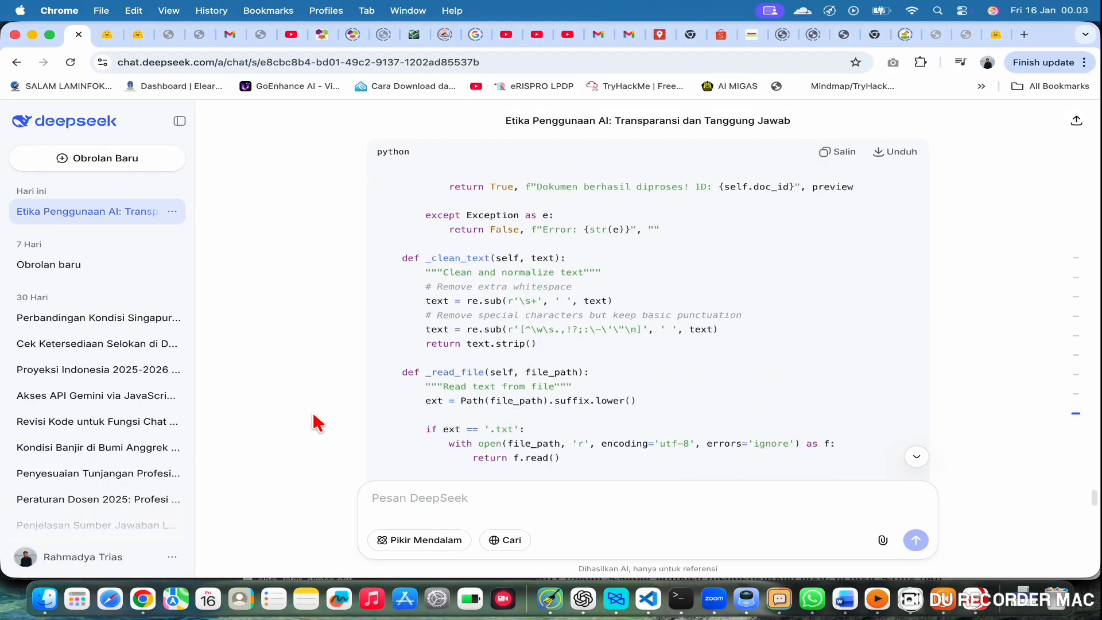
pyautogui.scroll(5, 316, 423)
pyautogui.scroll(-2, 316, 424)
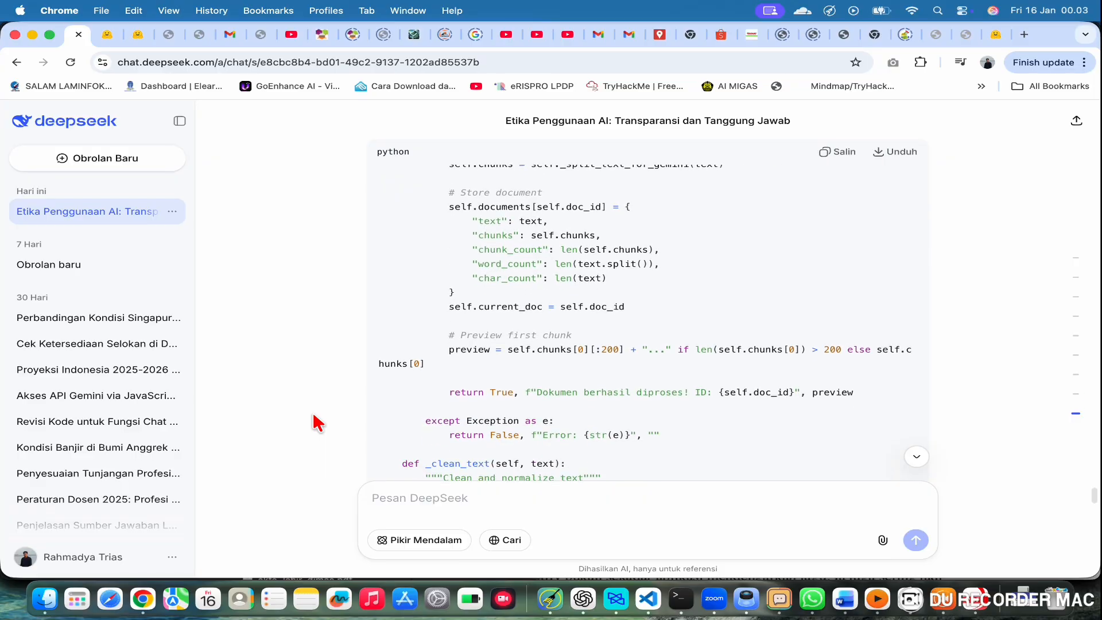
# Switch to the my-rag-app Space on Hugging Face and replace the entire code of app.py with the copied Gemini API version
pyautogui.click(105, 38)
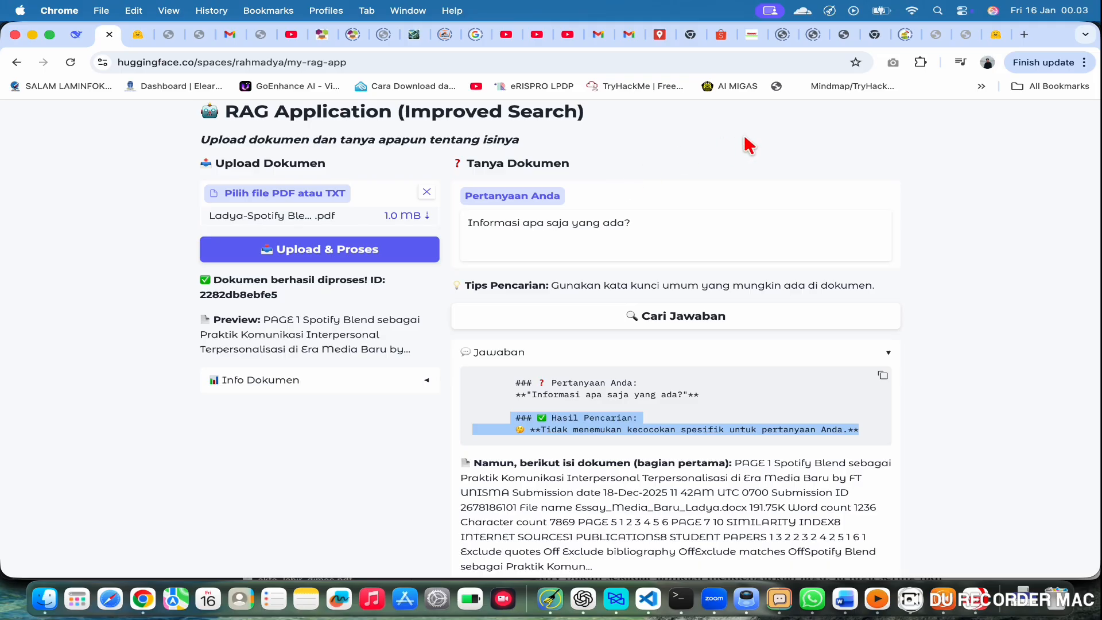
pyautogui.scroll(3, 664, 221)
pyautogui.click(815, 119)
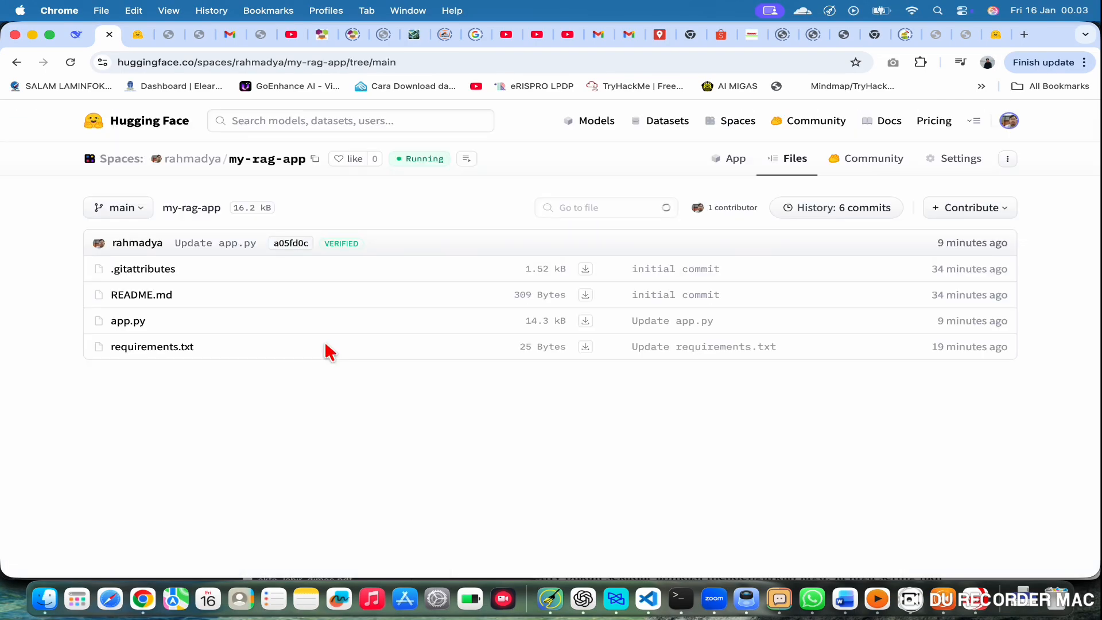
pyautogui.click(127, 322)
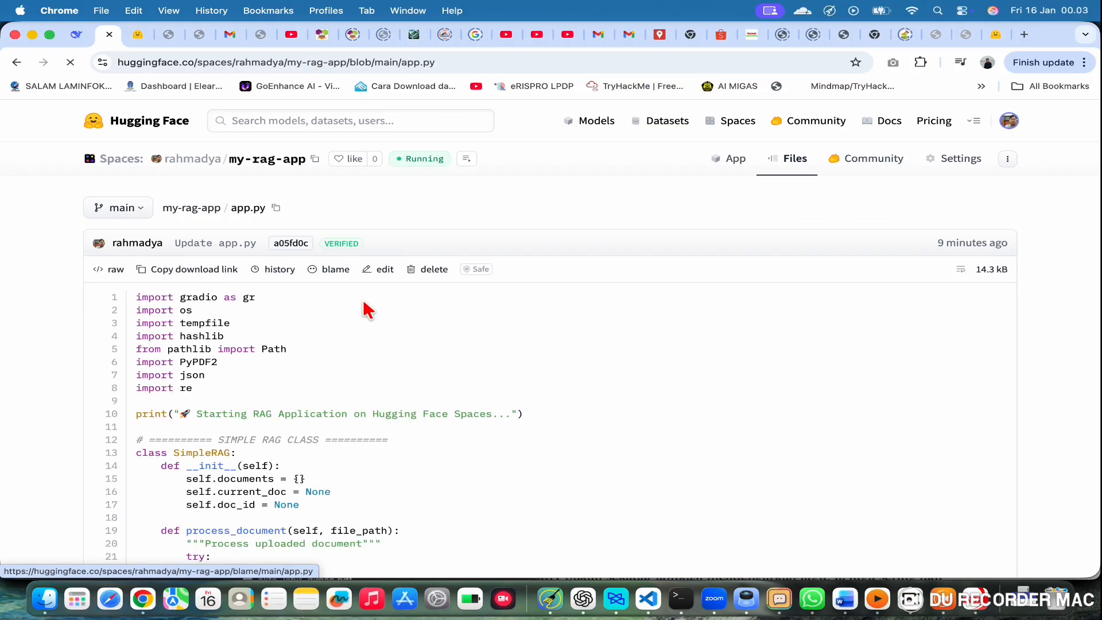
pyautogui.click(382, 274)
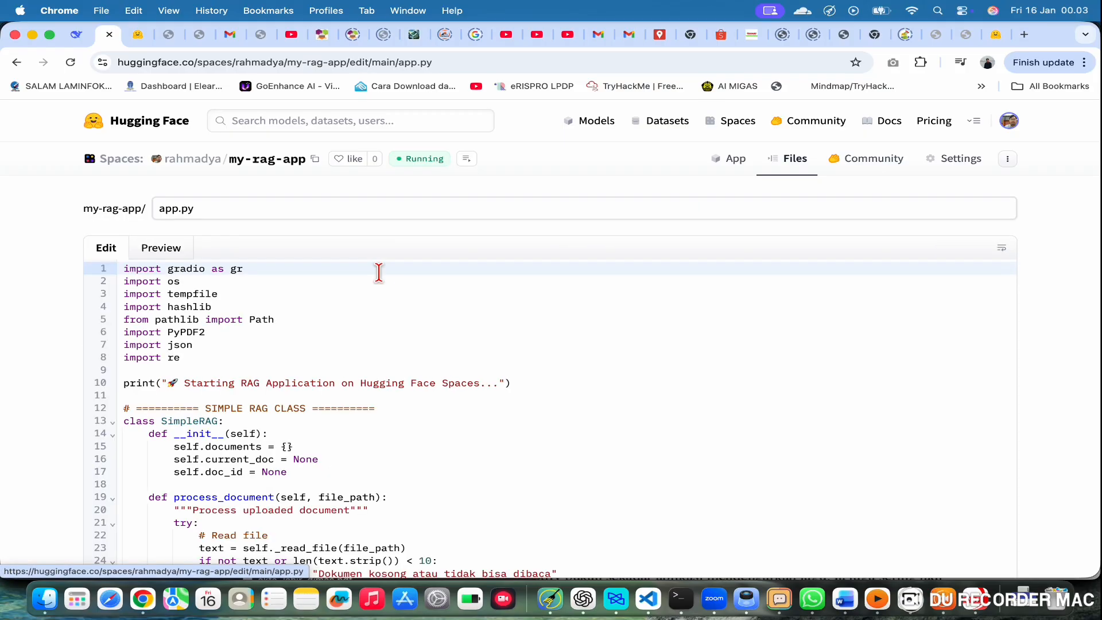
pyautogui.click(316, 313)
pyautogui.press('super+a')
pyautogui.press('BackSpace')
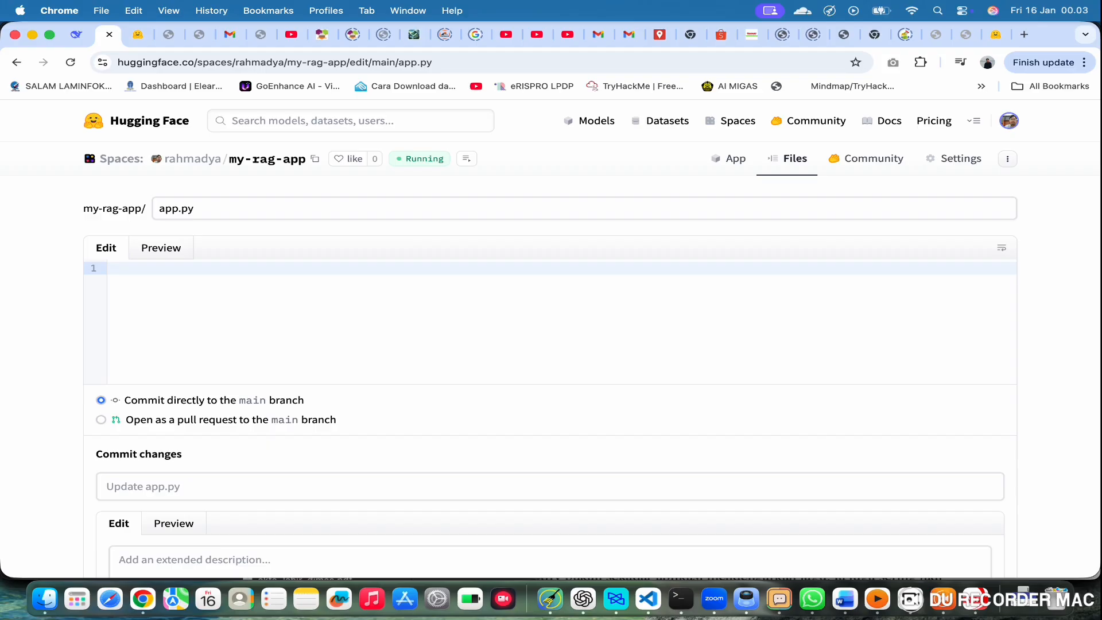
pyautogui.press('super+v')
# Review the pasted app.py code, examining the GEMINI_API_KEY variable and the YOUR_API_KEY_HERE placeholder in the Gemini API setup section
pyautogui.scroll(10, 386, 314)
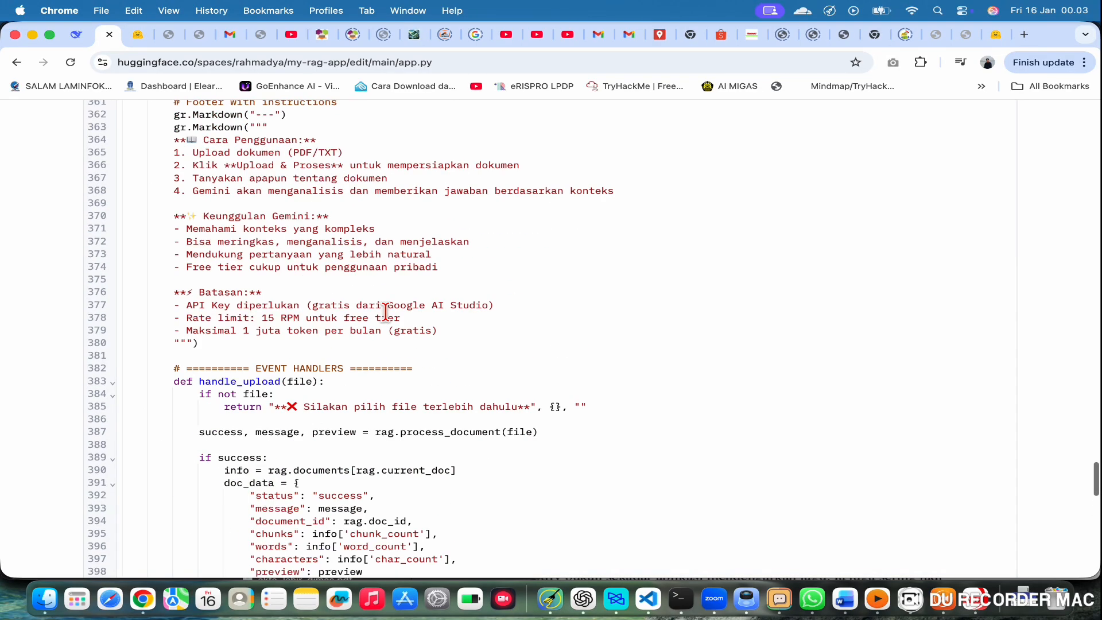
pyautogui.scroll(5, 386, 313)
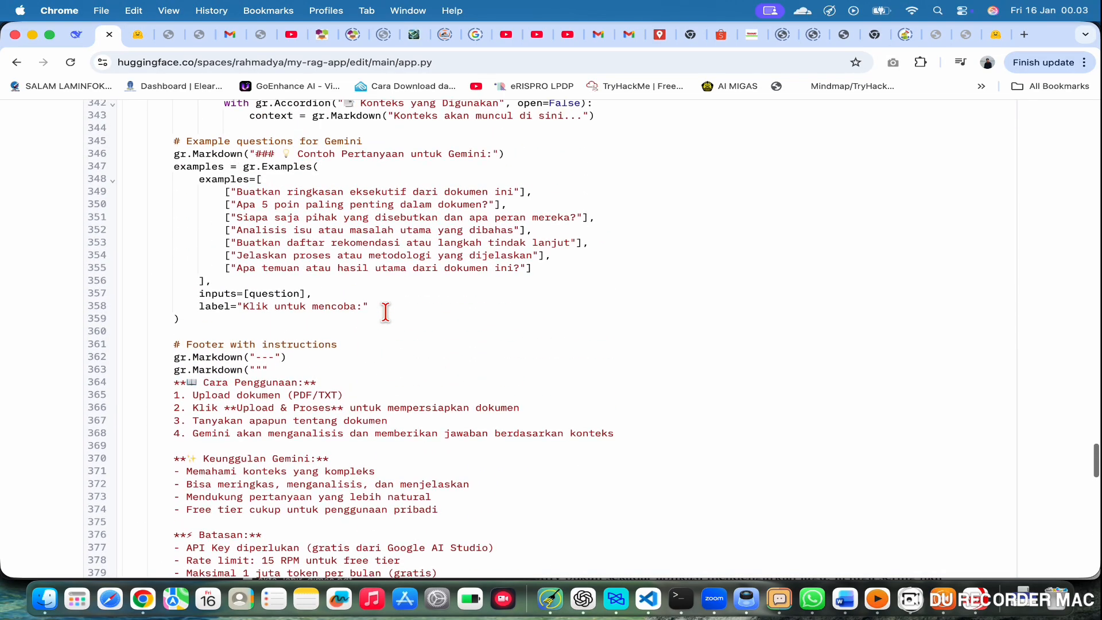
pyautogui.scroll(4, 386, 313)
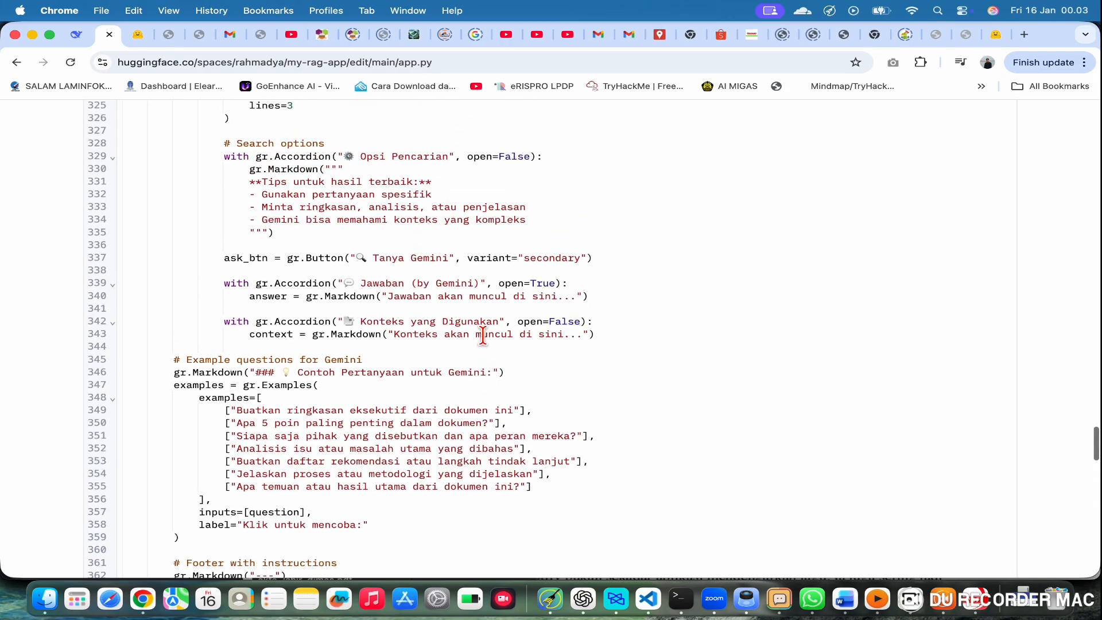
pyautogui.scroll(20, 482, 336)
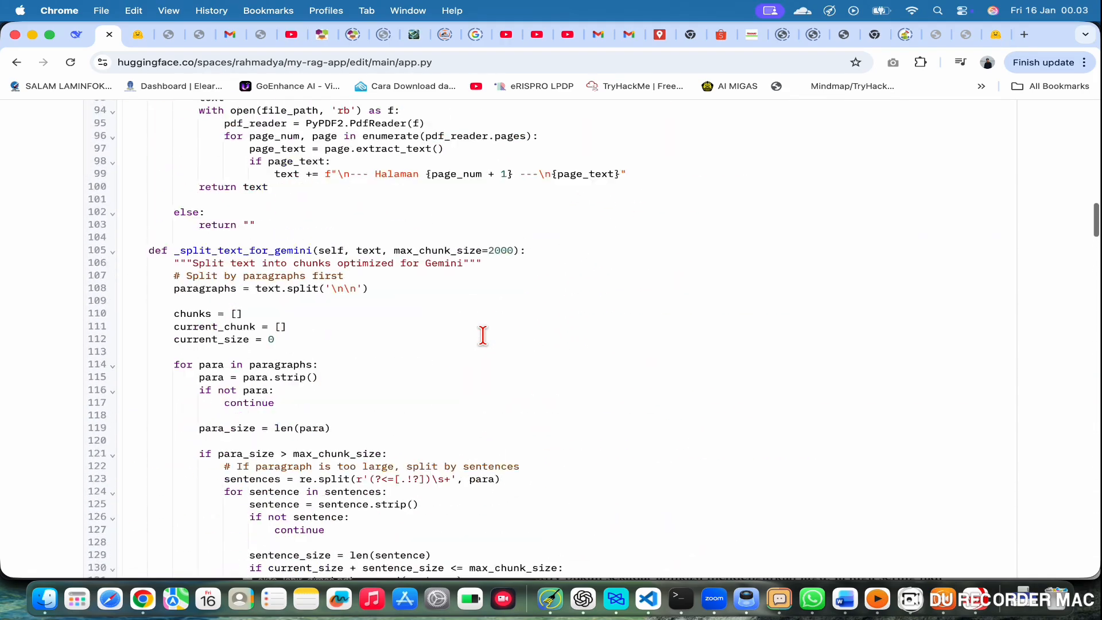
pyautogui.scroll(20, 482, 336)
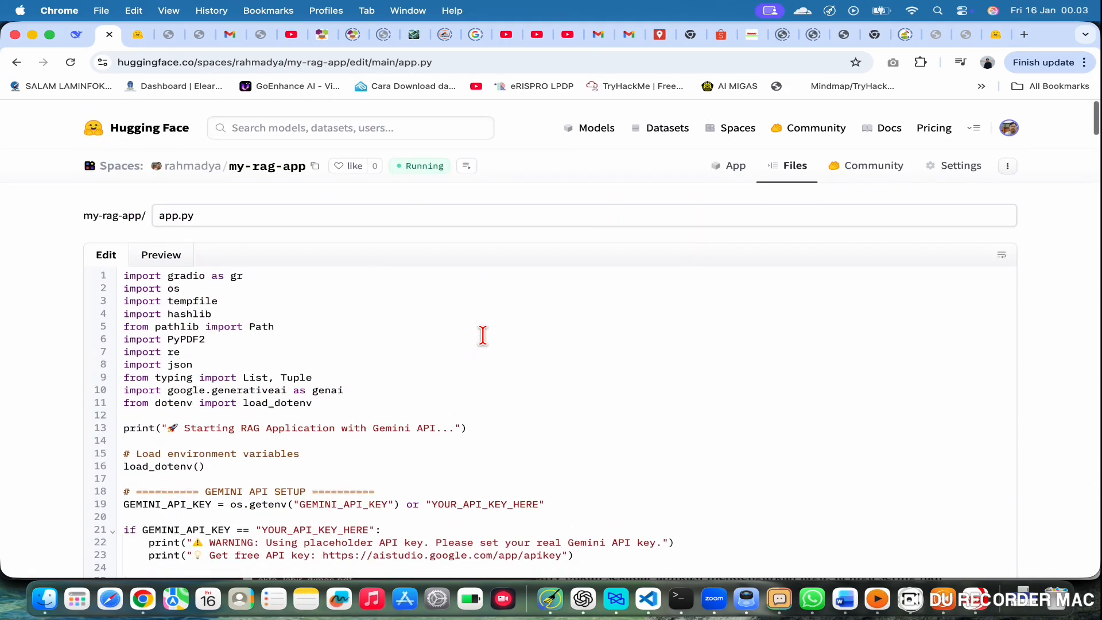
pyautogui.scroll(-3, 483, 336)
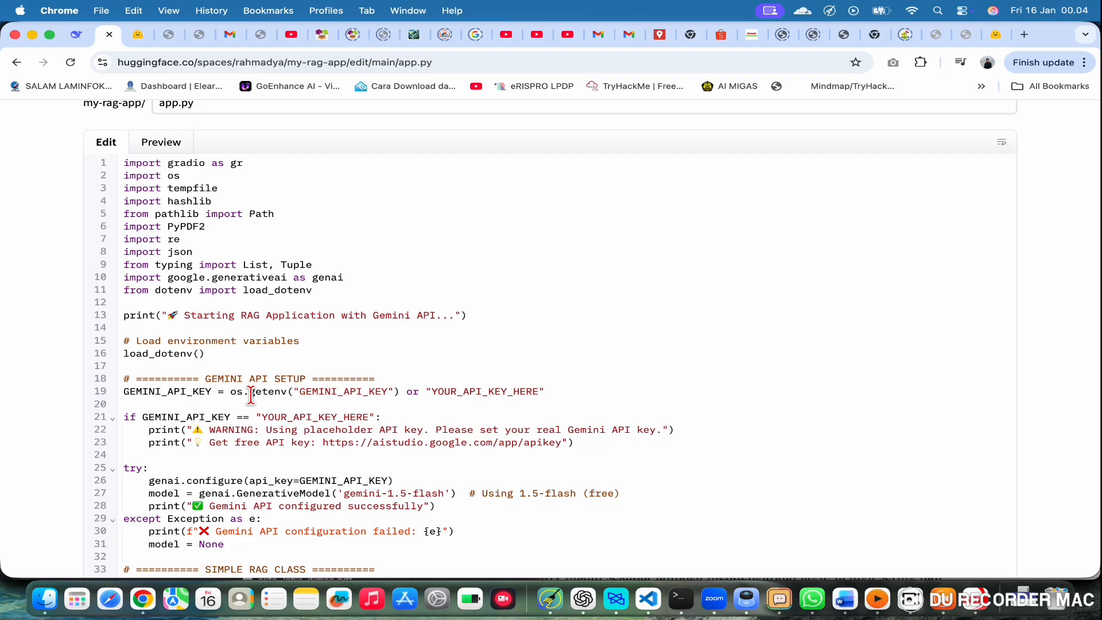
pyautogui.moveTo(299, 391); pyautogui.dragTo(380, 393)
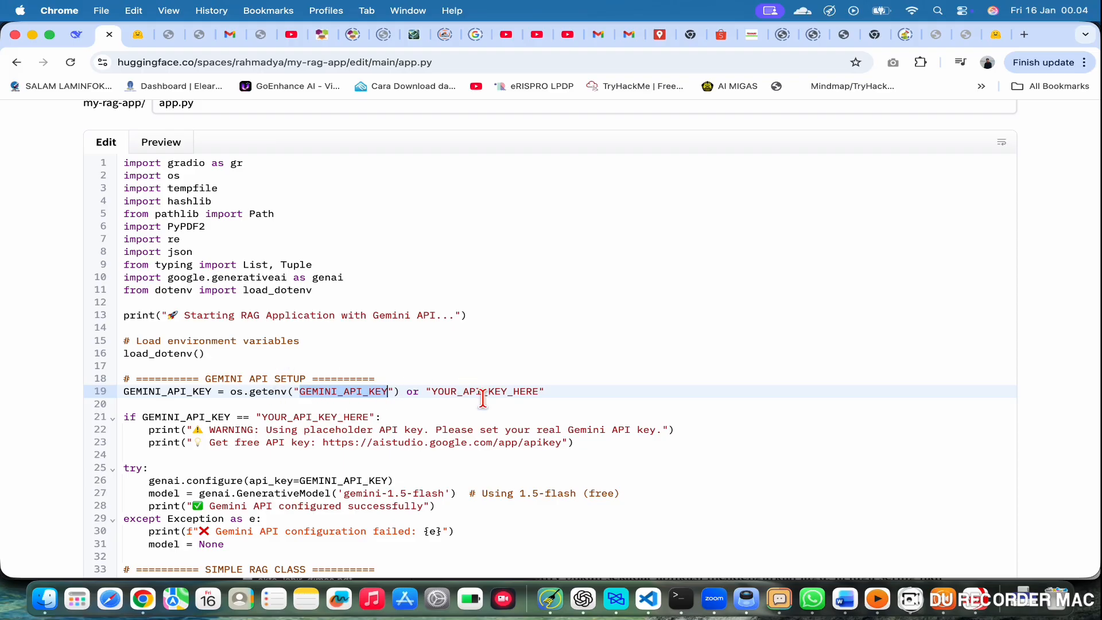
pyautogui.click(446, 430)
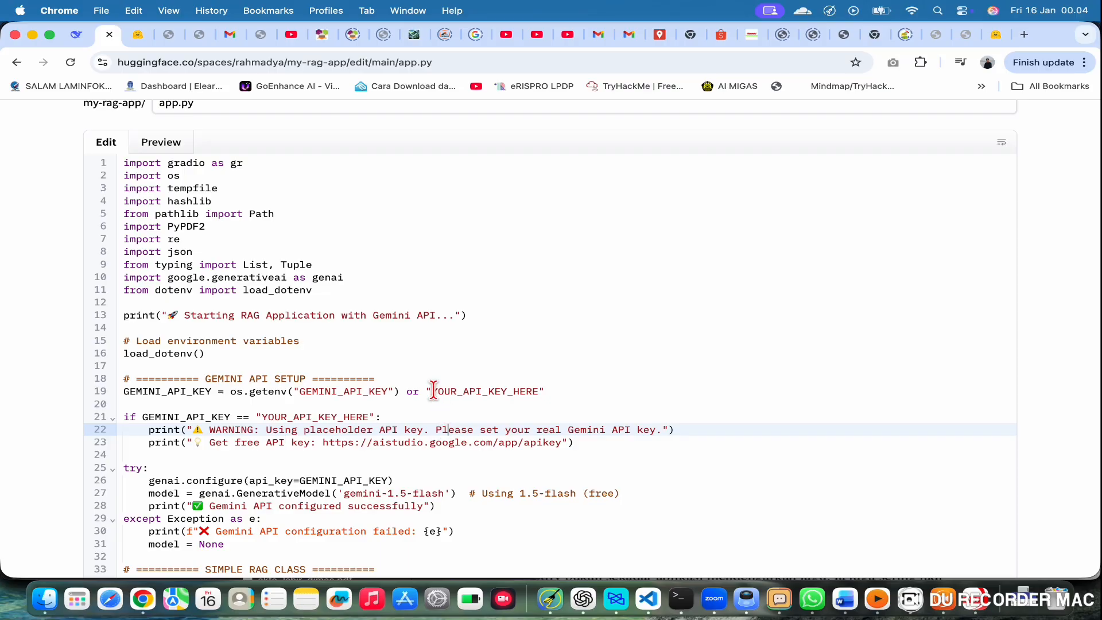
pyautogui.moveTo(434, 391); pyautogui.dragTo(536, 394)
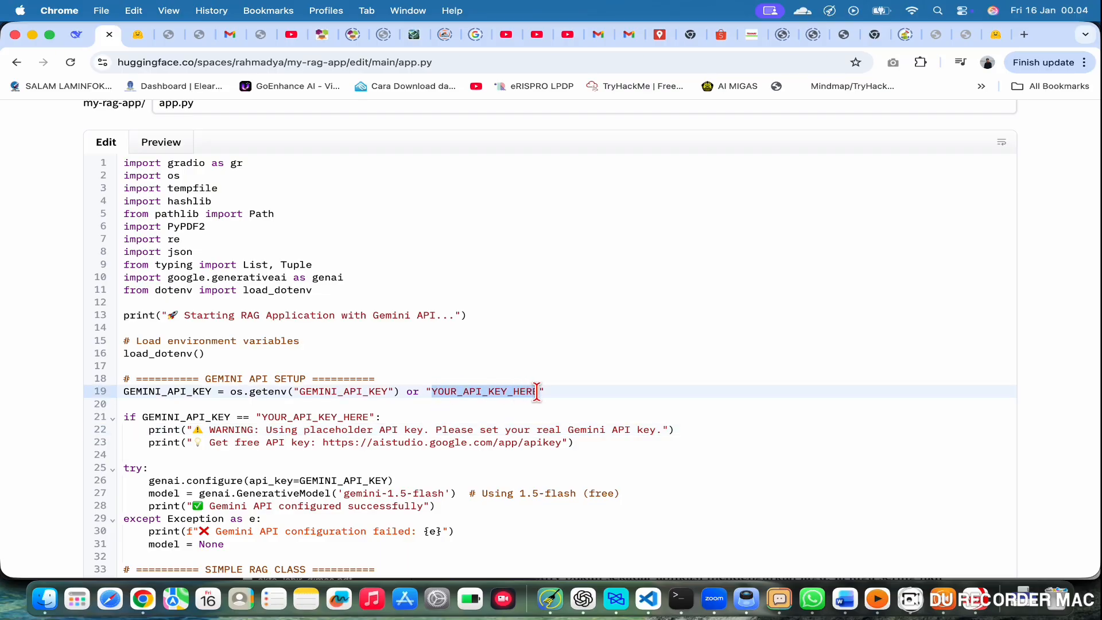
pyautogui.scroll(3, 537, 394)
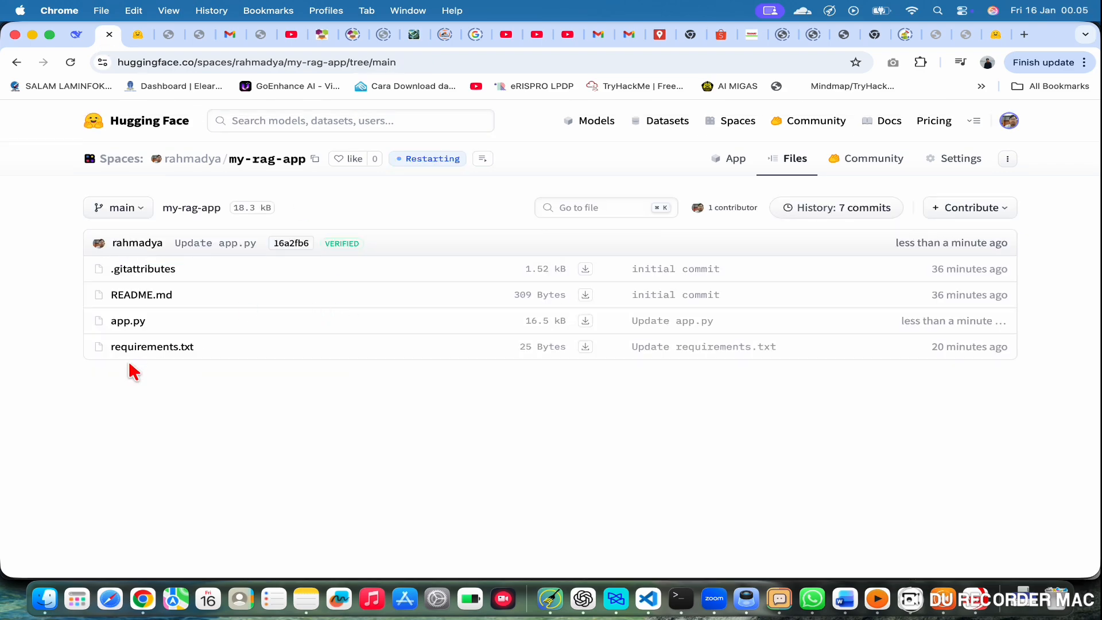
# Replace requirements.txt with gradio>=4.0, PyPDF2>=3.0.0, google-generativeai>=0.5.0 and python-dotenv>=1.0.0, and commit it directly to the main branch
pyautogui.click(145, 348)
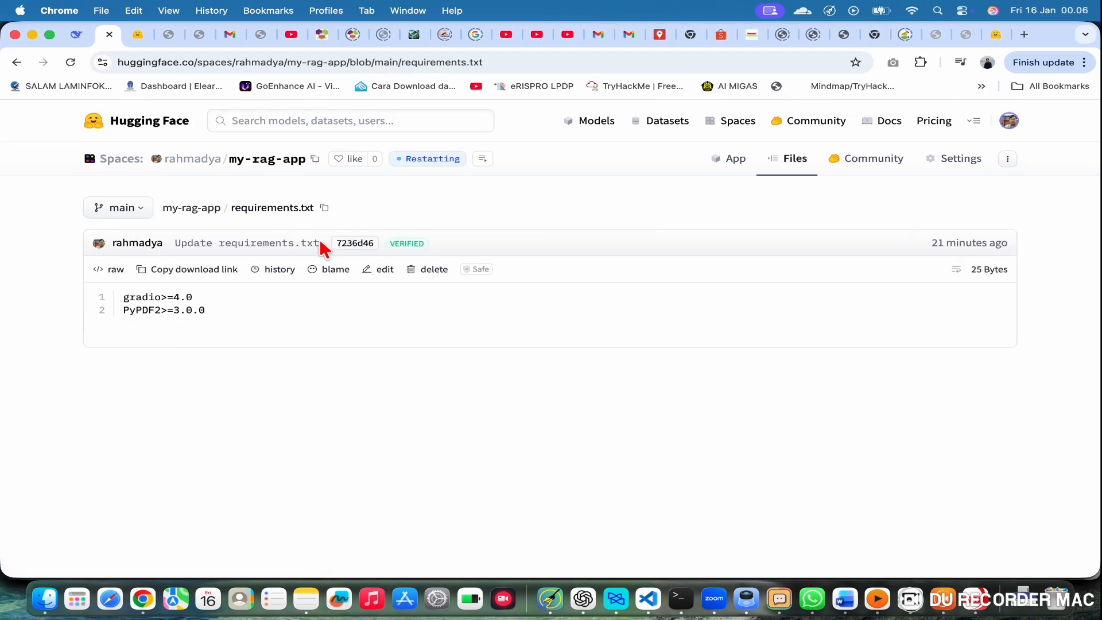
pyautogui.click(384, 270)
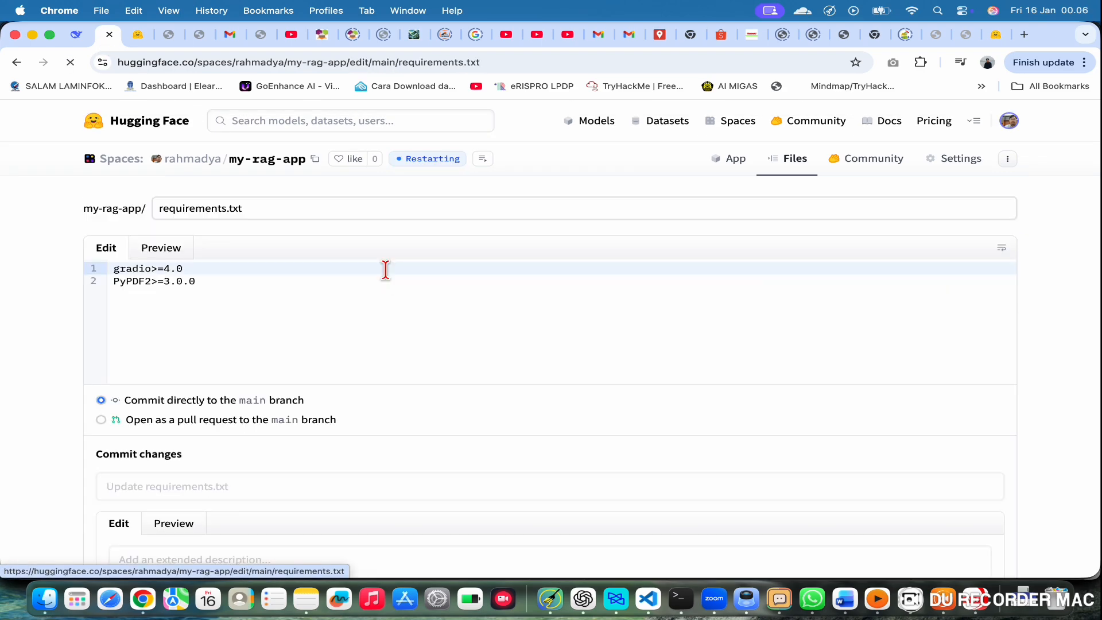
pyautogui.click(207, 318)
pyautogui.press('super+a')
pyautogui.press('BackSpace')
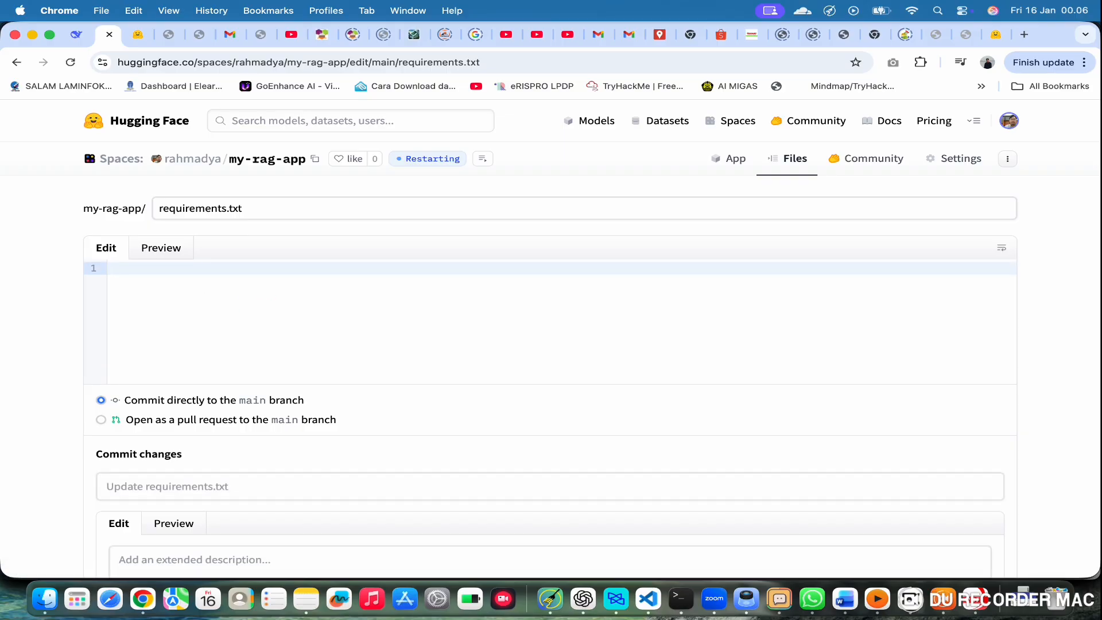
pyautogui.write('gradio>=4.0 PyPDF2>=3.0.0 google-generativeai>=0.5.0 python-dotenv>=1.0.0')
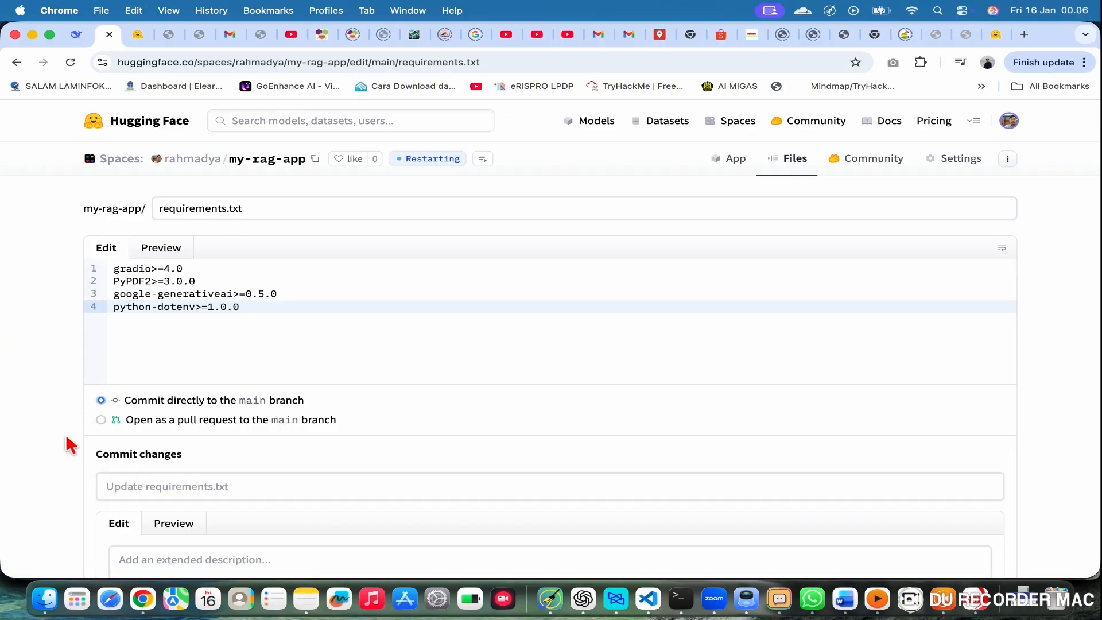
pyautogui.scroll(-5, 68, 445)
pyautogui.click(229, 514)
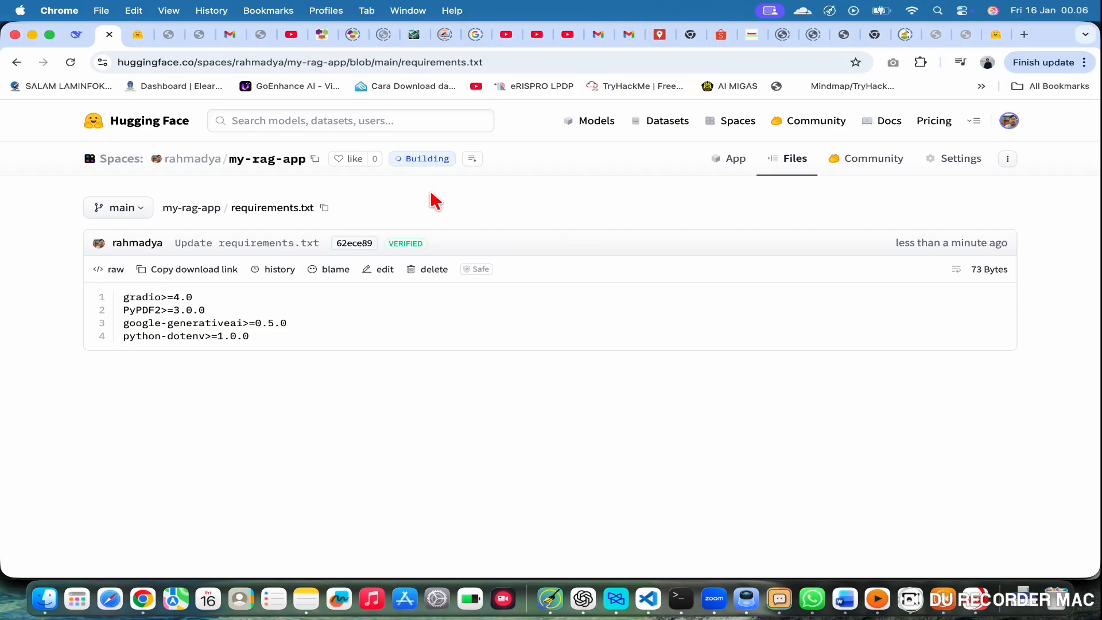
# Open the rebuilt RAG application, load the Spotify Blend PDF from Downloads and process it
pyautogui.click(788, 159)
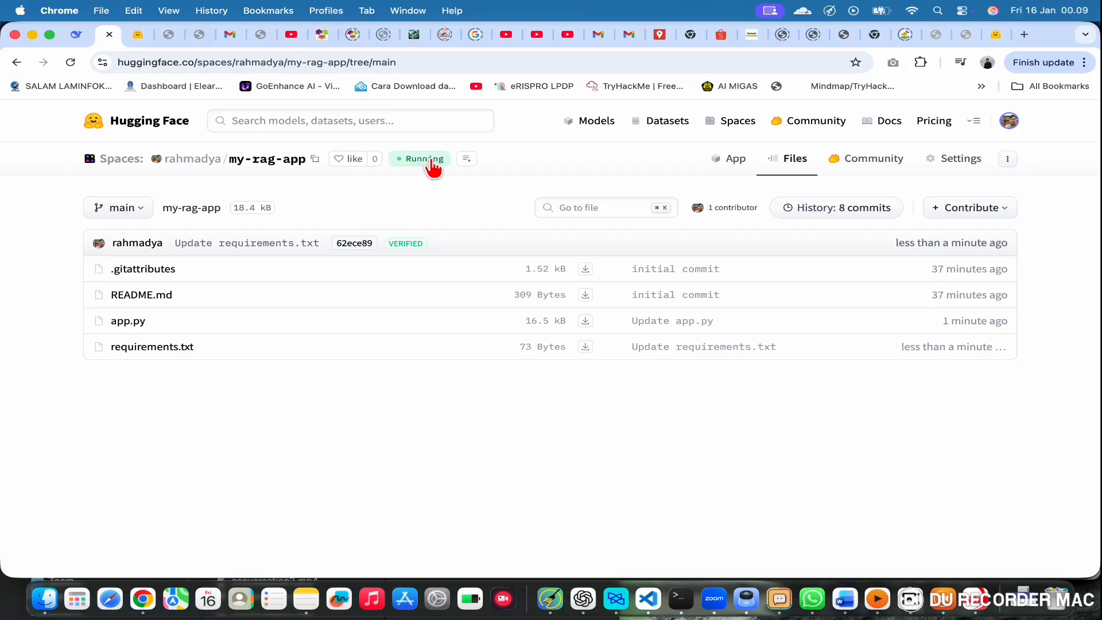
pyautogui.click(734, 167)
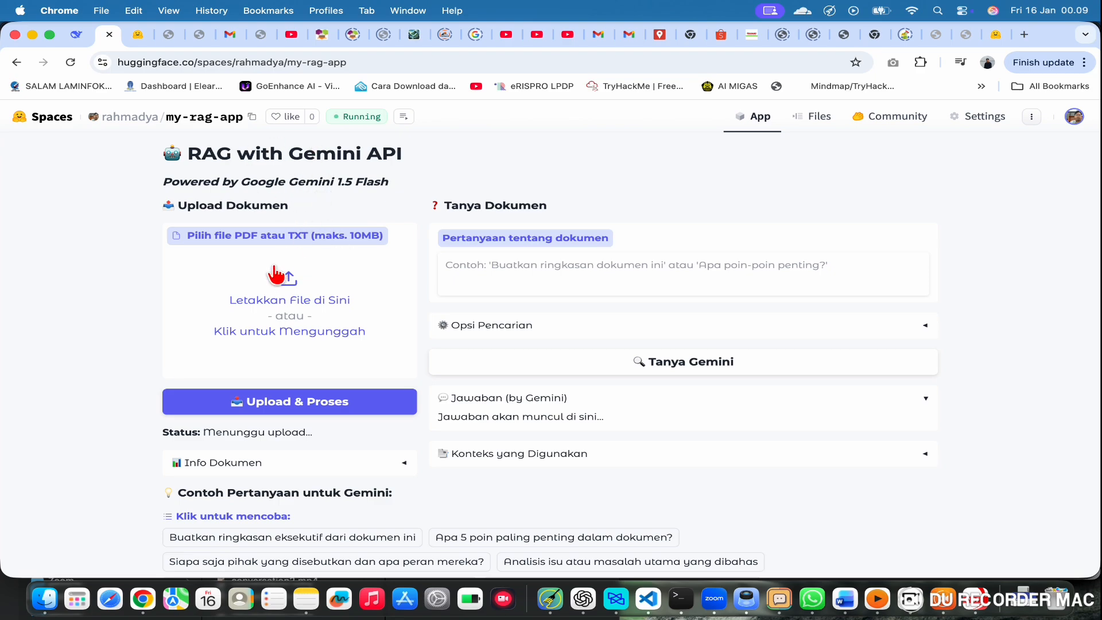
pyautogui.click(293, 284)
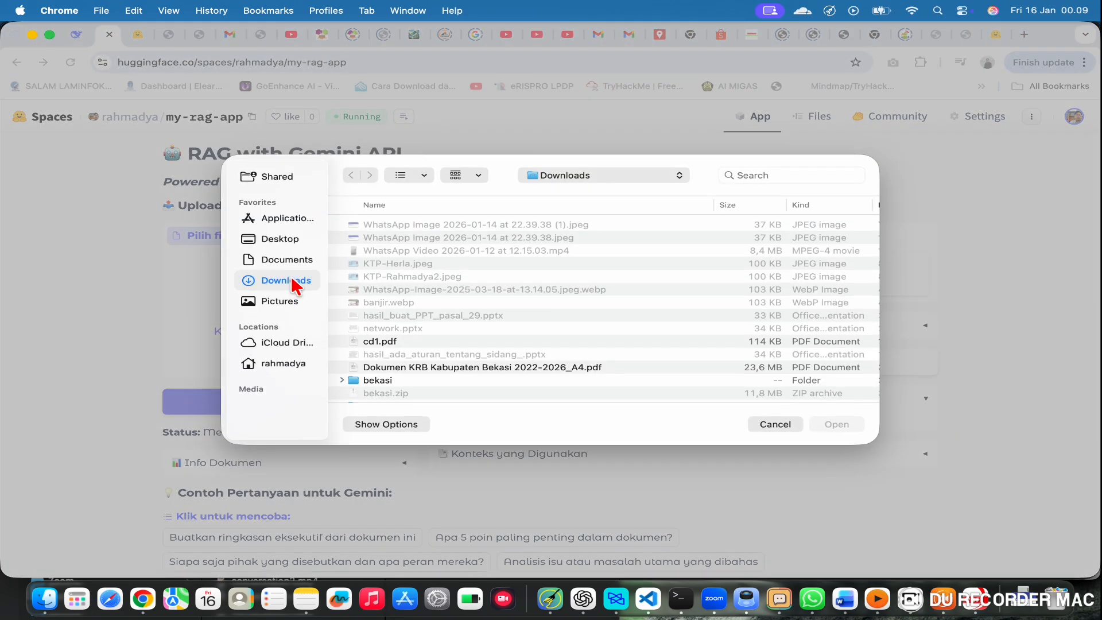
pyautogui.scroll(-10, 457, 365)
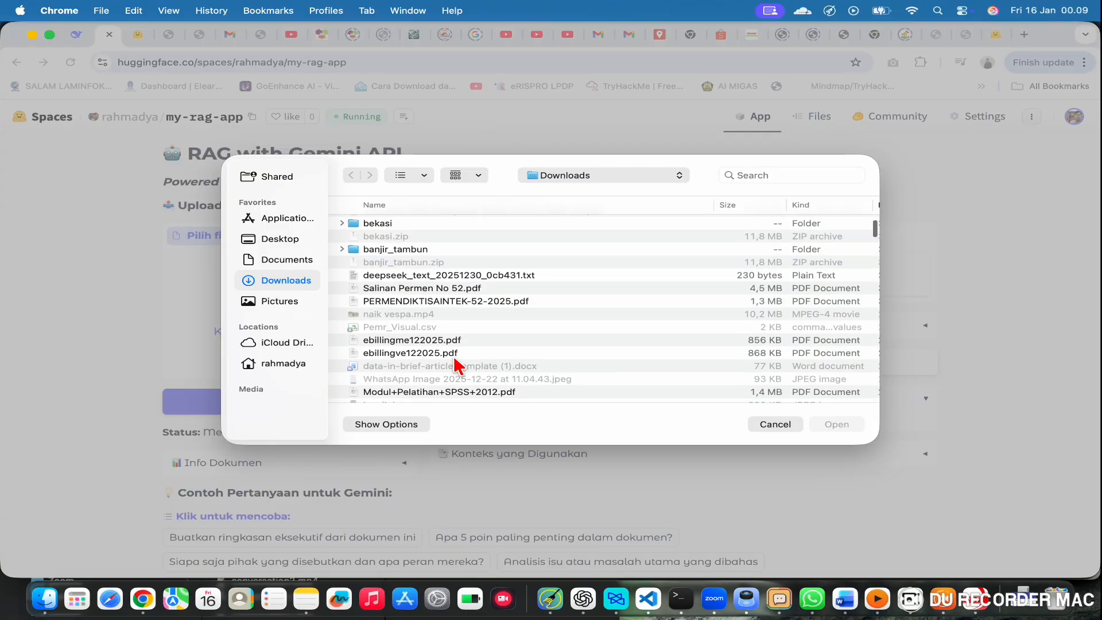
pyautogui.scroll(-2, 458, 365)
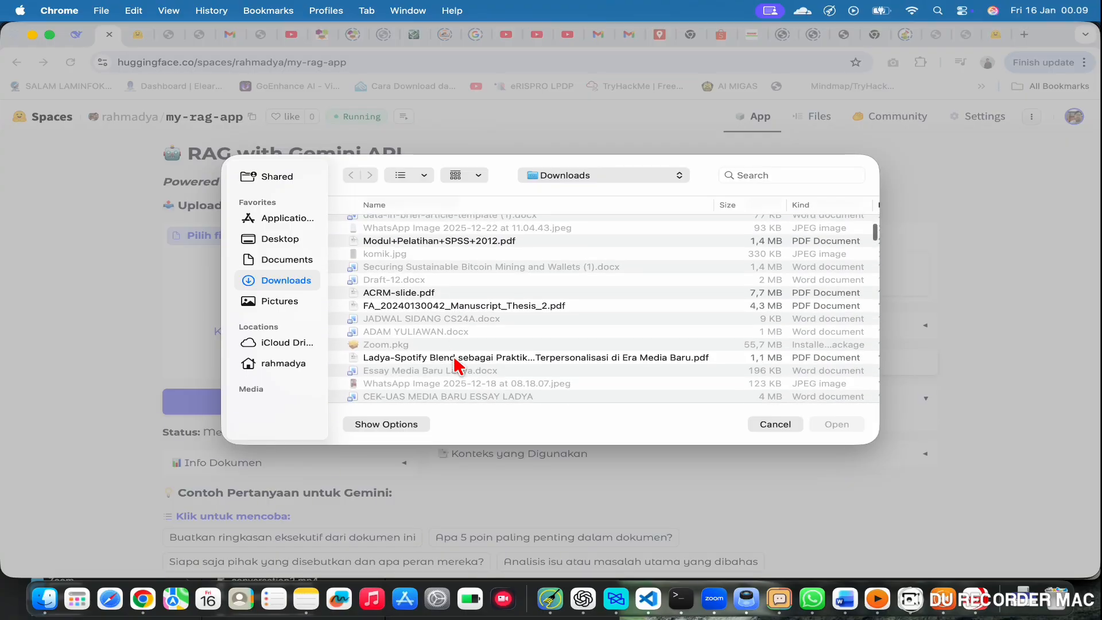
pyautogui.doubleClick(458, 362)
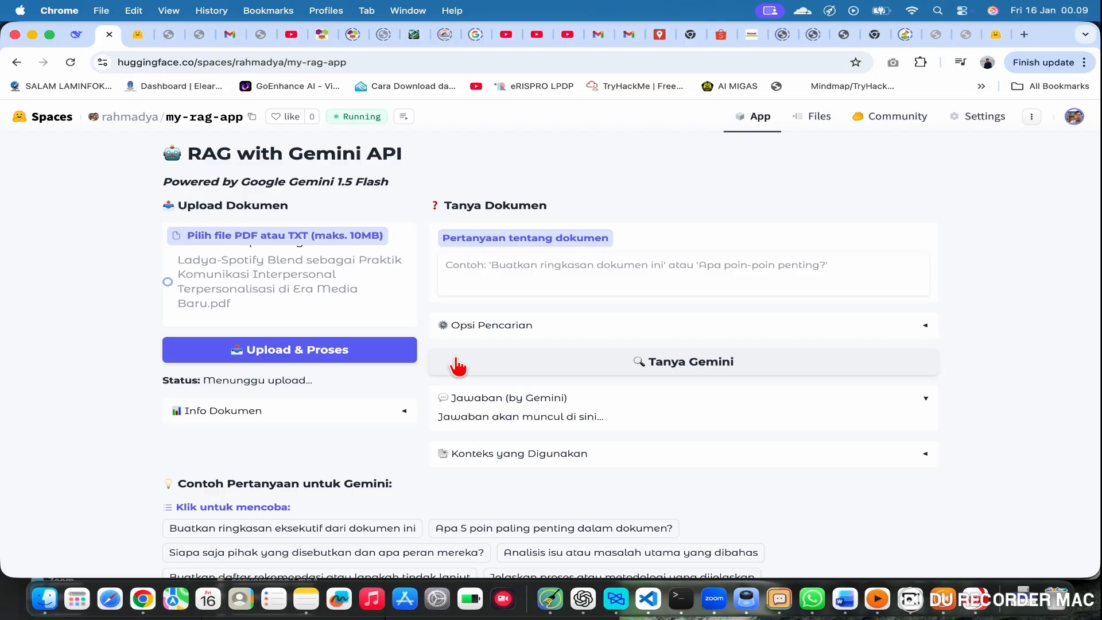
pyautogui.click(268, 356)
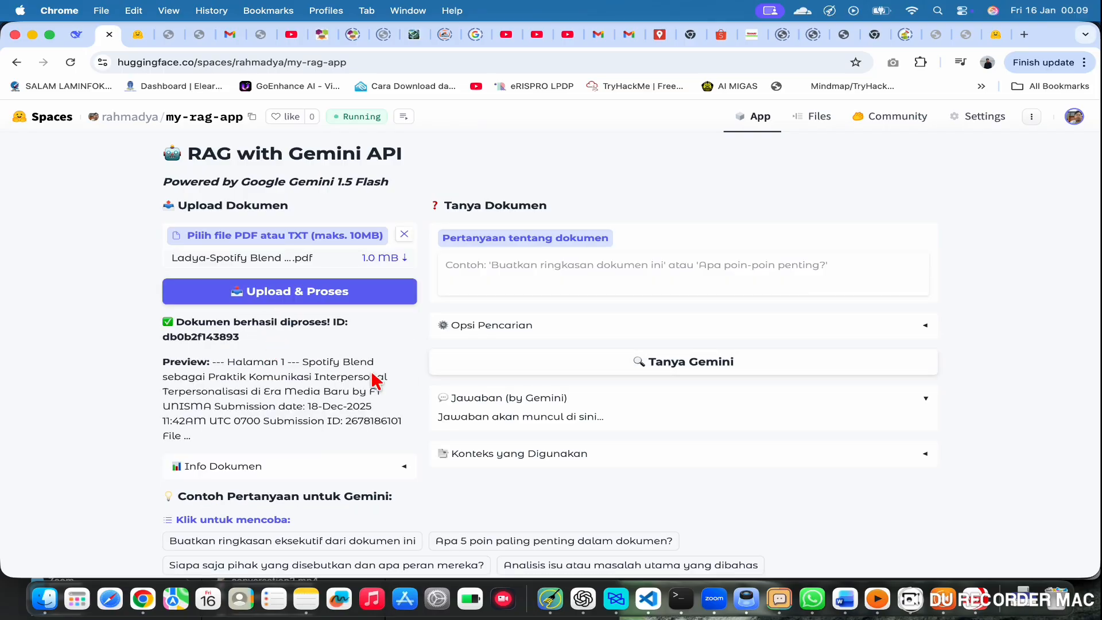
# Ask Gemini the example question "Buatkan ringkasan eksekutif dari dokumen ini" and inspect the response in the Jawaban section
pyautogui.scroll(-5, 477, 431)
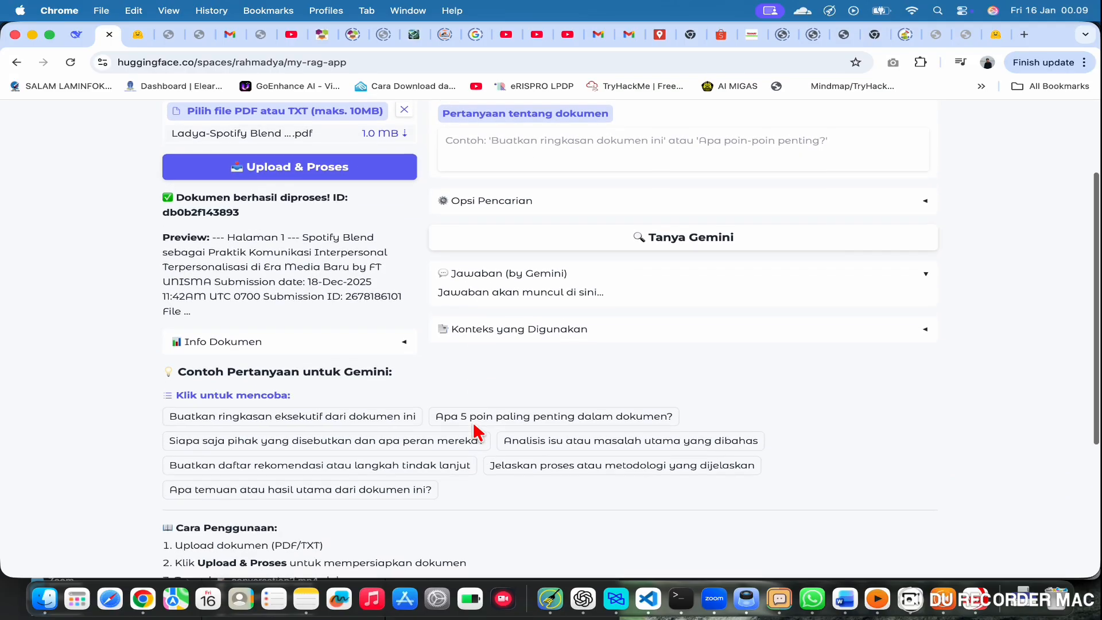
pyautogui.scroll(4, 468, 488)
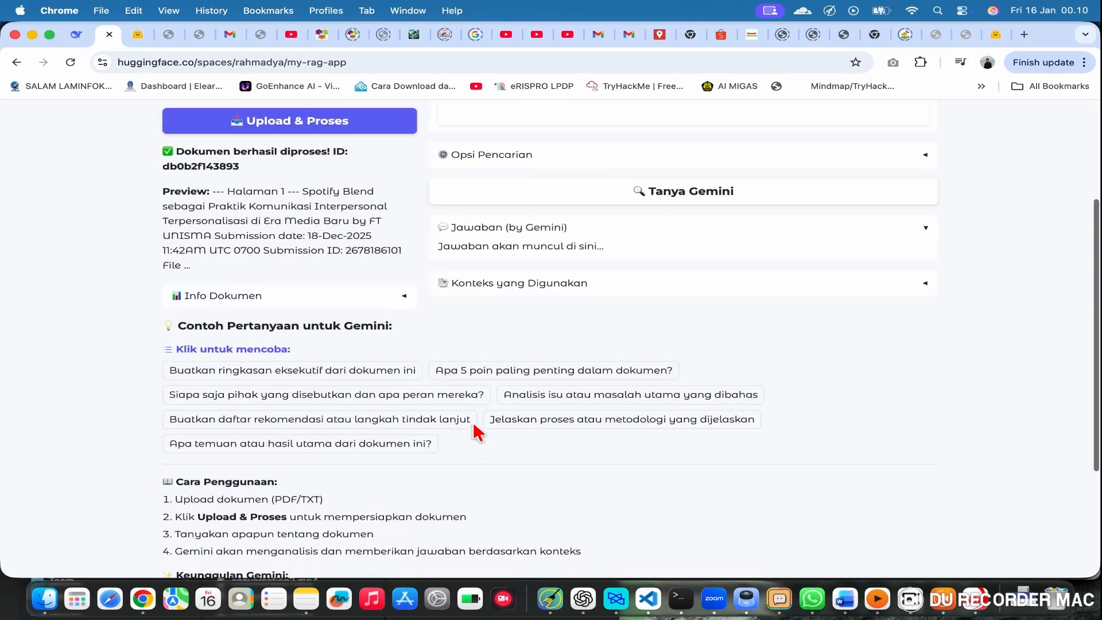
pyautogui.click(359, 384)
pyautogui.scroll(3, 571, 291)
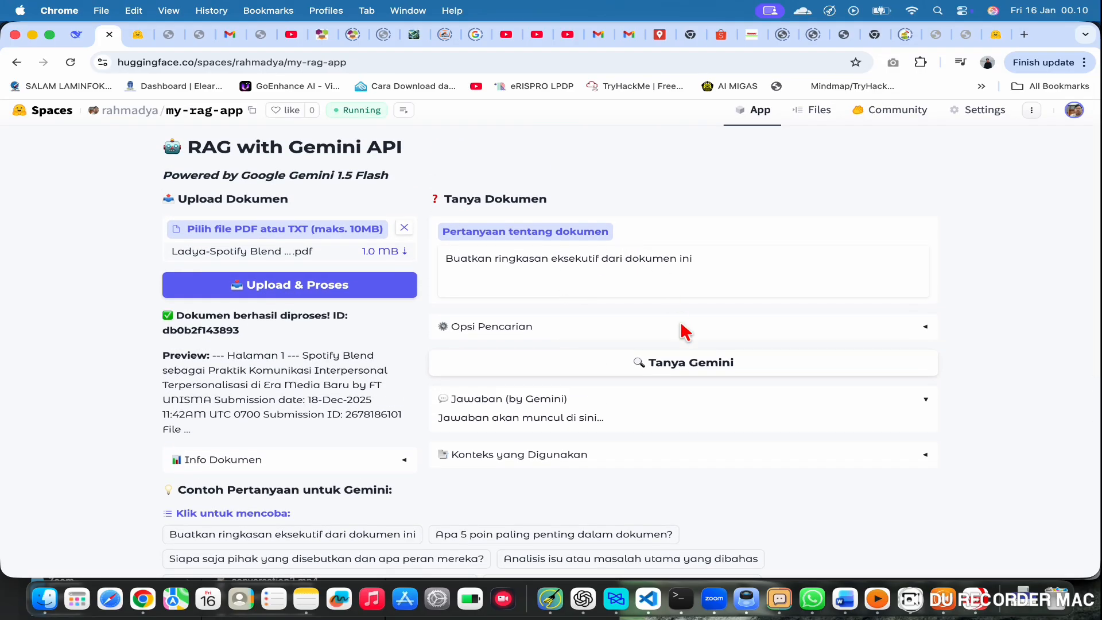
pyautogui.click(692, 369)
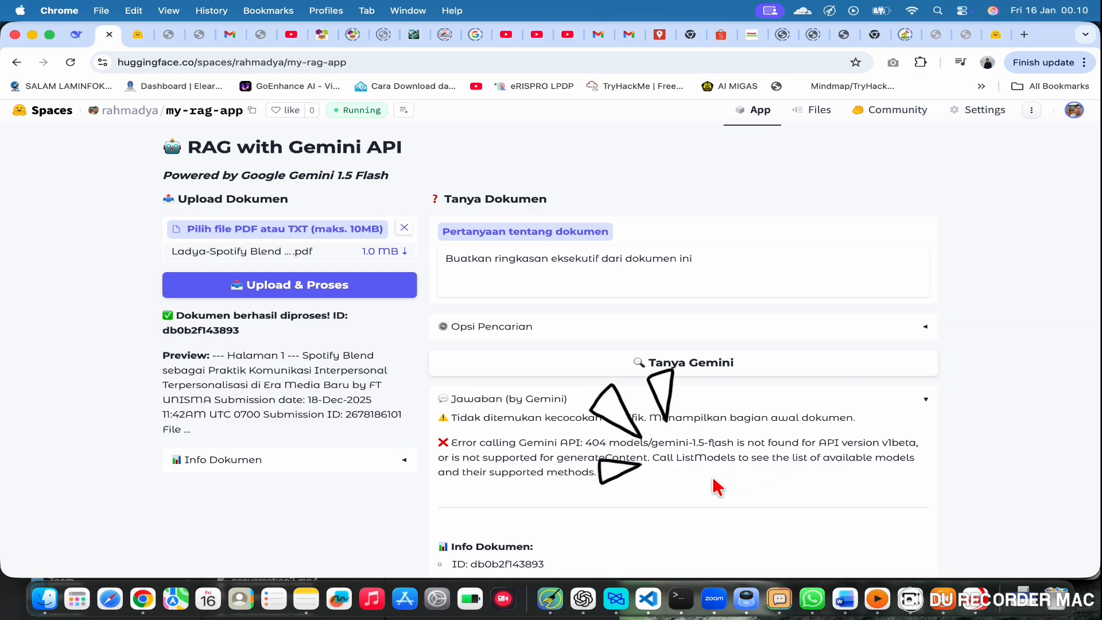
pyautogui.moveTo(646, 457); pyautogui.dragTo(740, 458)
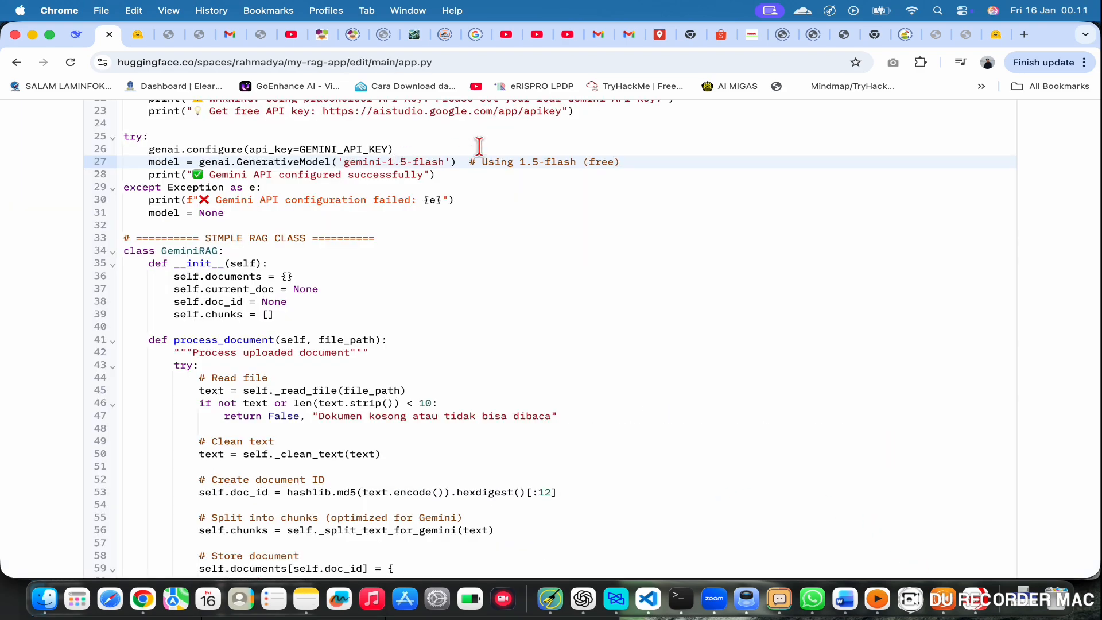
# On line 27 of app.py, change the model name to gemini-2.5-flash and update its comment to "Using 2.5-flash (free)"
pyautogui.press('BackSpace')
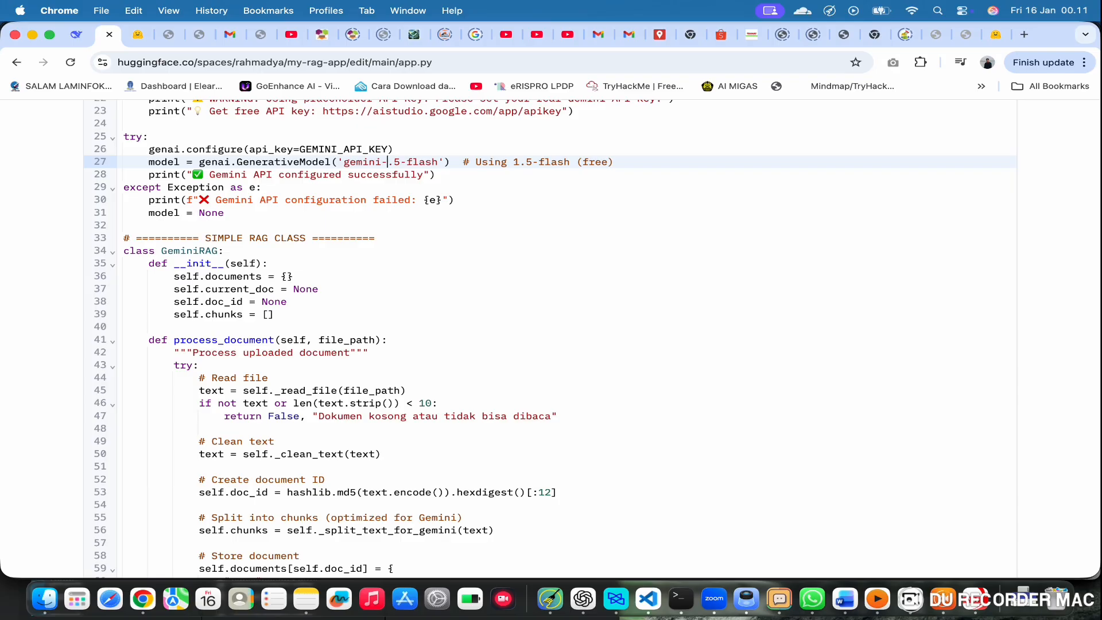
pyautogui.write('2')
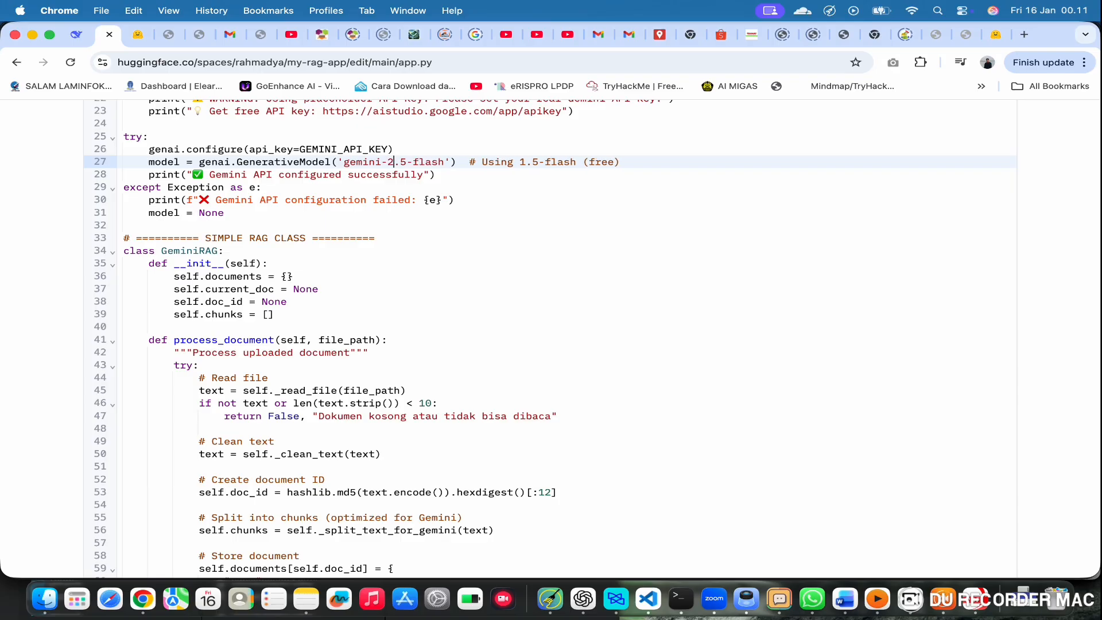
pyautogui.click(527, 163)
pyautogui.press('BackSpace')
pyautogui.write('2')
pyautogui.scroll(-20, 526, 226)
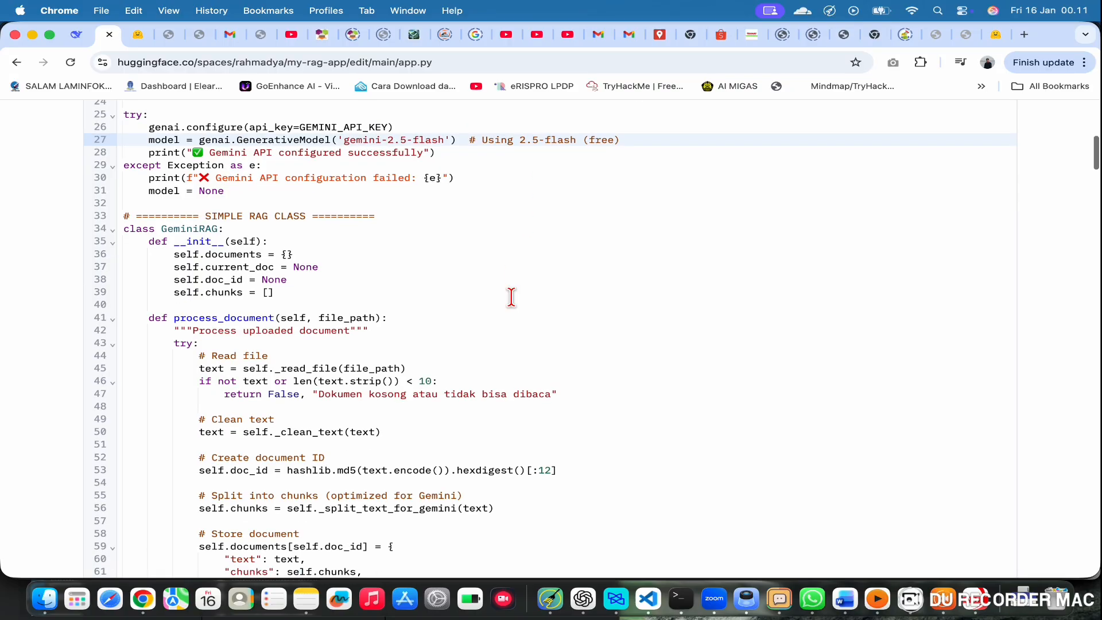
# Commit the app.py change to the main branch and open the Space's running application
pyautogui.scroll(-20, 357, 561)
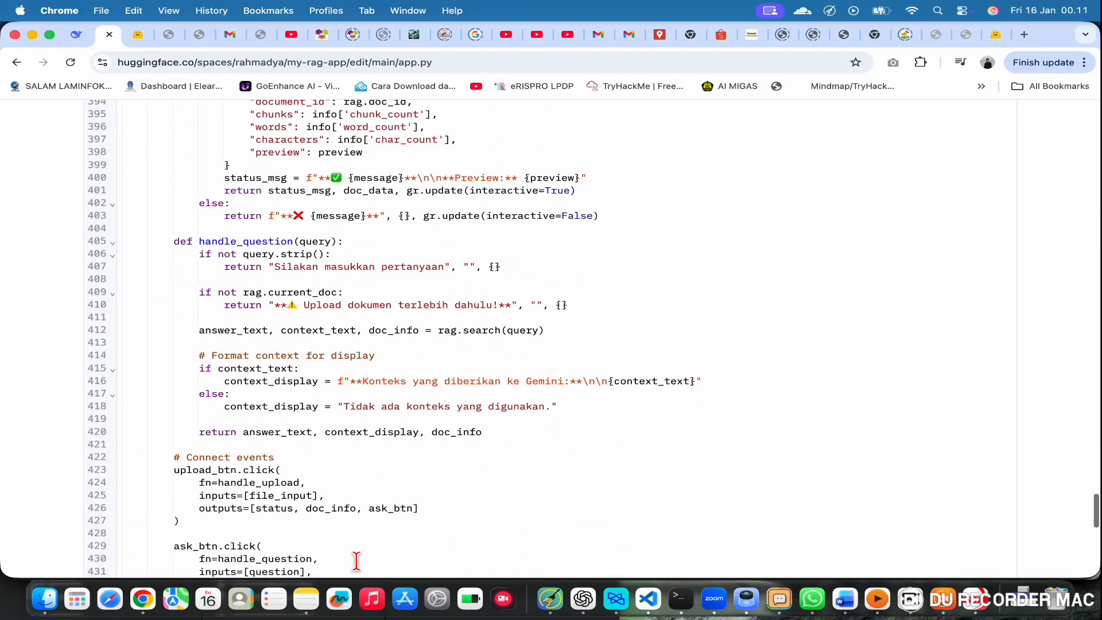
pyautogui.click(216, 516)
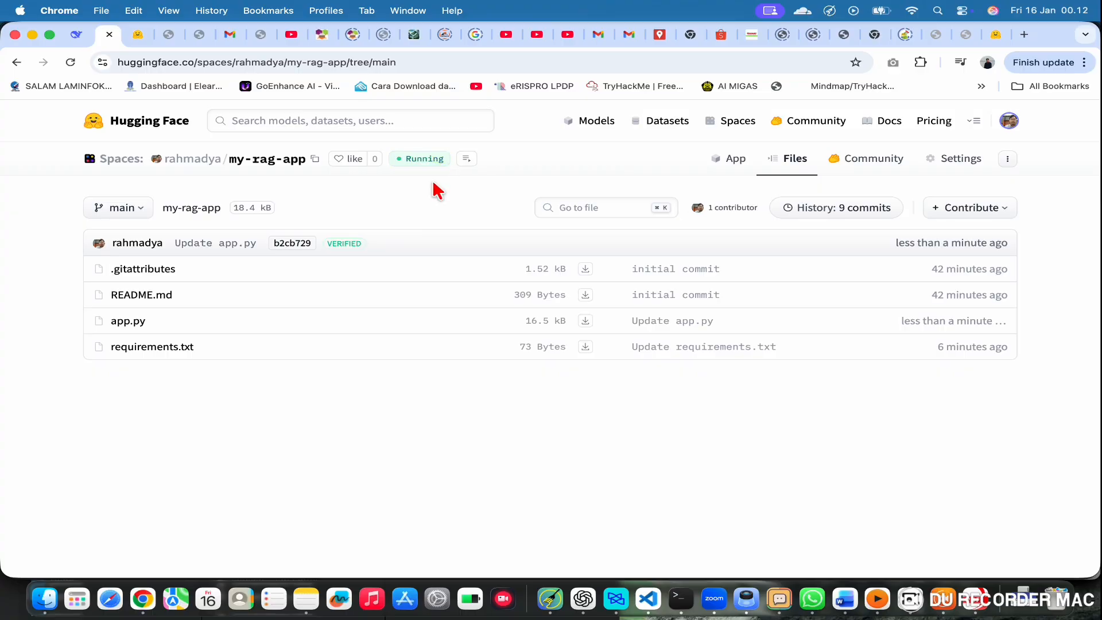
pyautogui.click(737, 163)
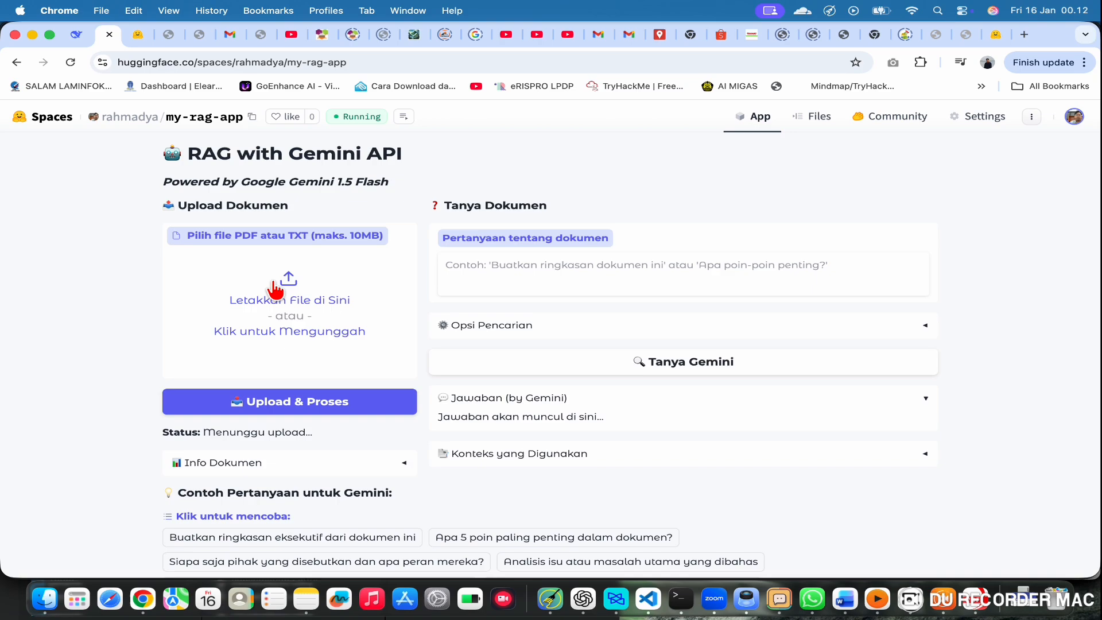
# Load the Spotify Blend PDF from Downloads into the RAG application and process it
pyautogui.click(290, 286)
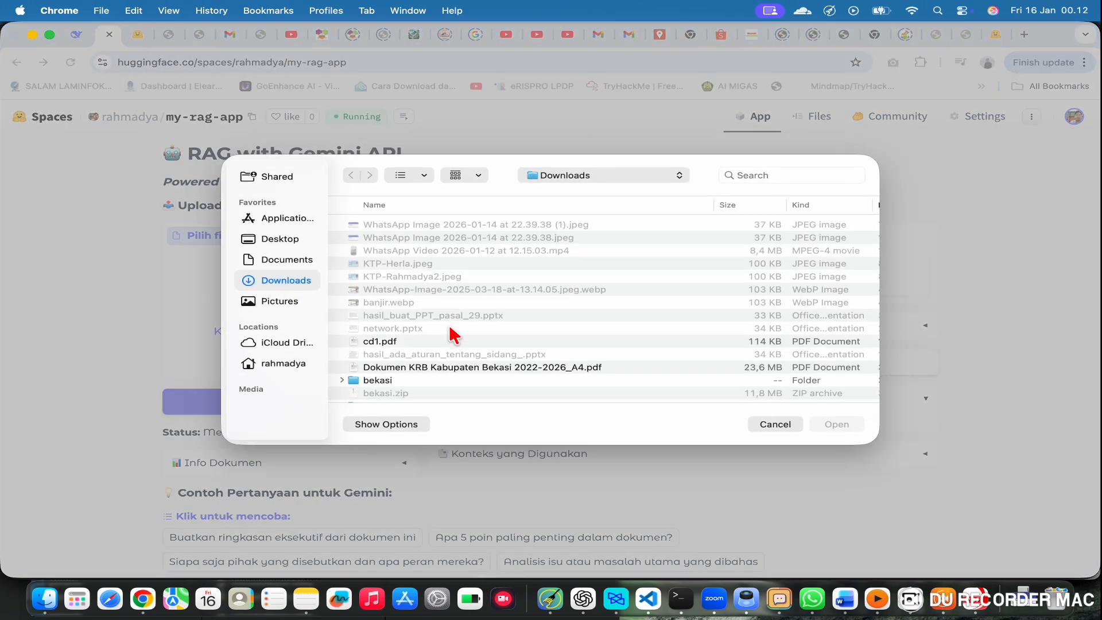
pyautogui.scroll(-10, 458, 332)
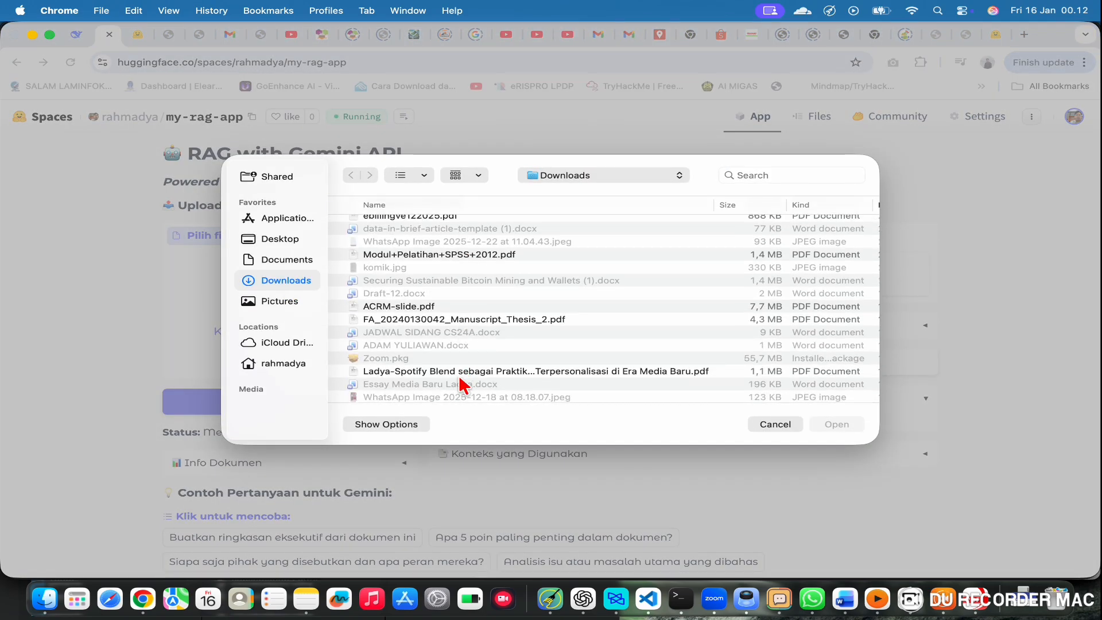
pyautogui.doubleClick(461, 373)
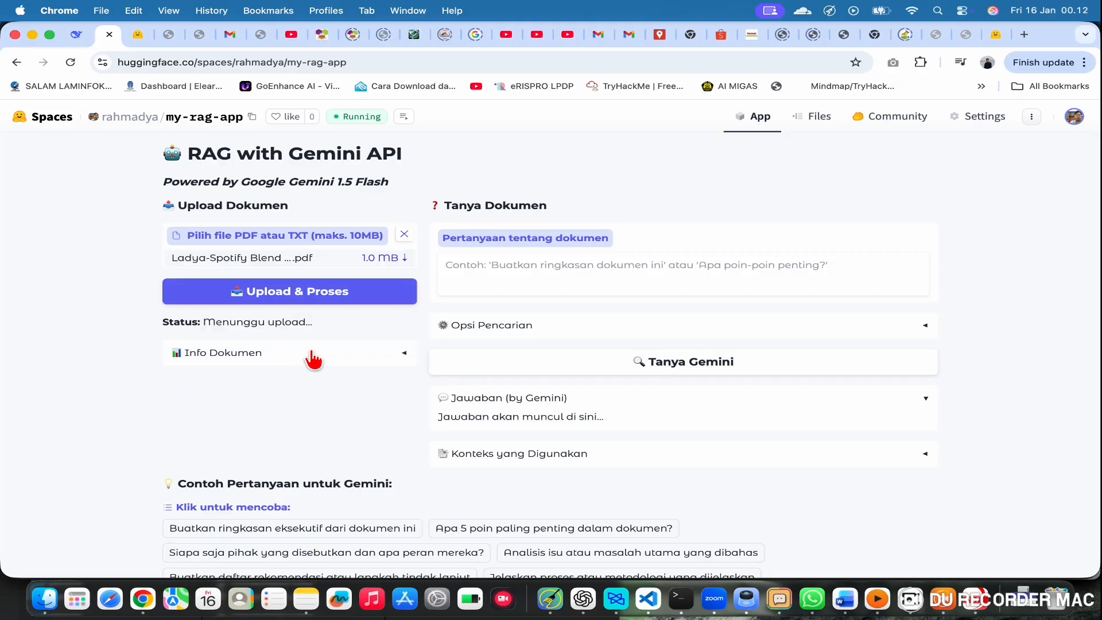
pyautogui.click(299, 292)
pyautogui.click(315, 299)
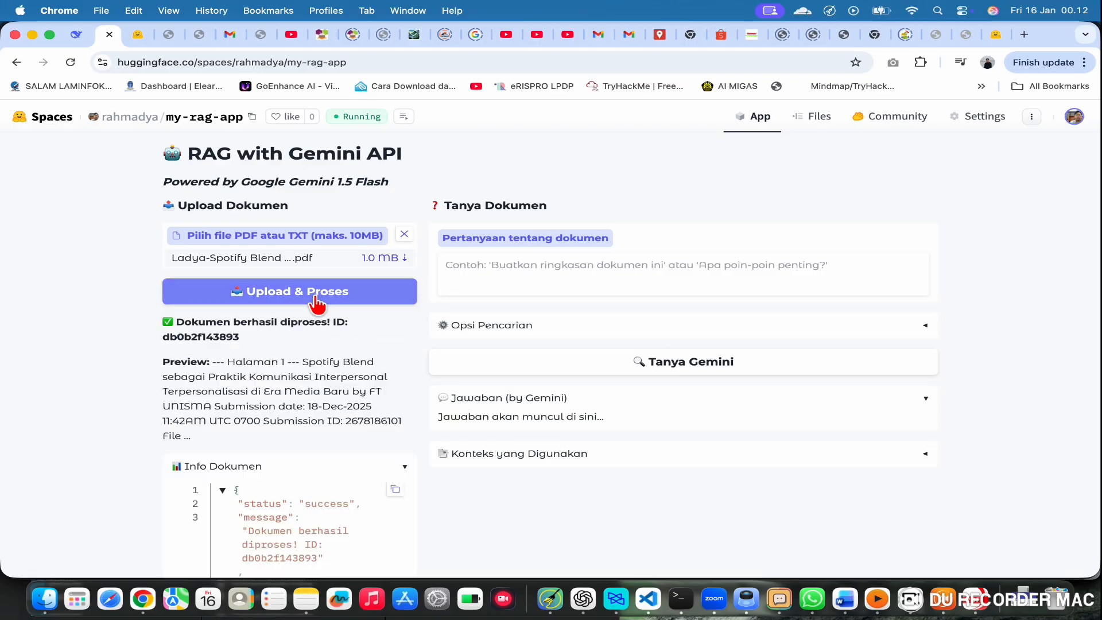
# Ask Gemini the example question "Buatkan ringkasan eksekutif dari dokumen ini" about the Spotify Blend PDF
pyautogui.scroll(-5, 527, 475)
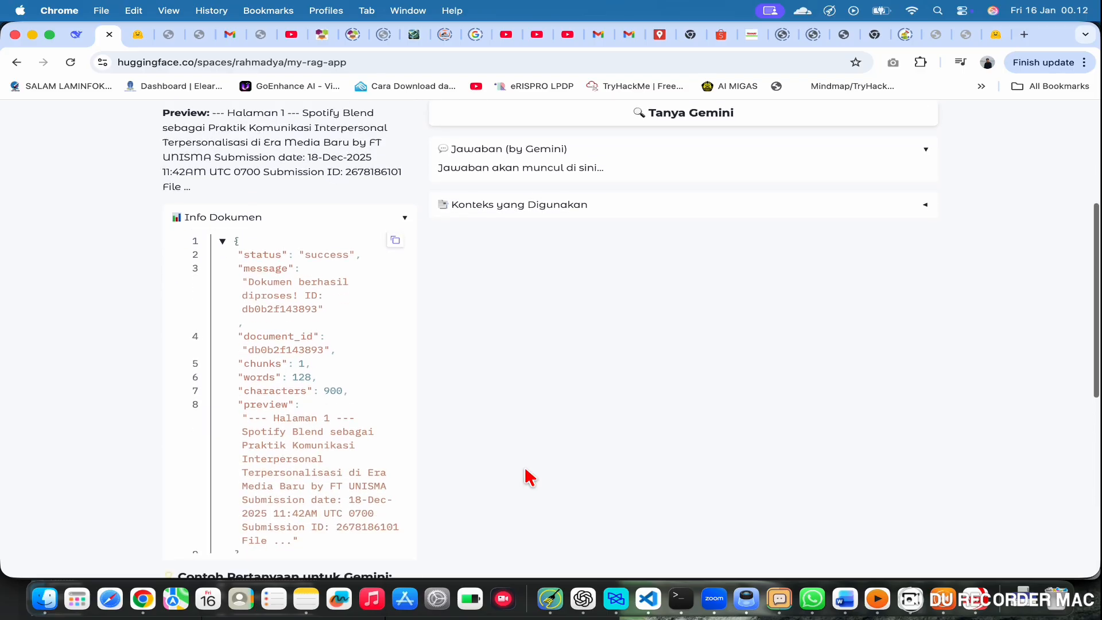
pyautogui.scroll(-6, 529, 477)
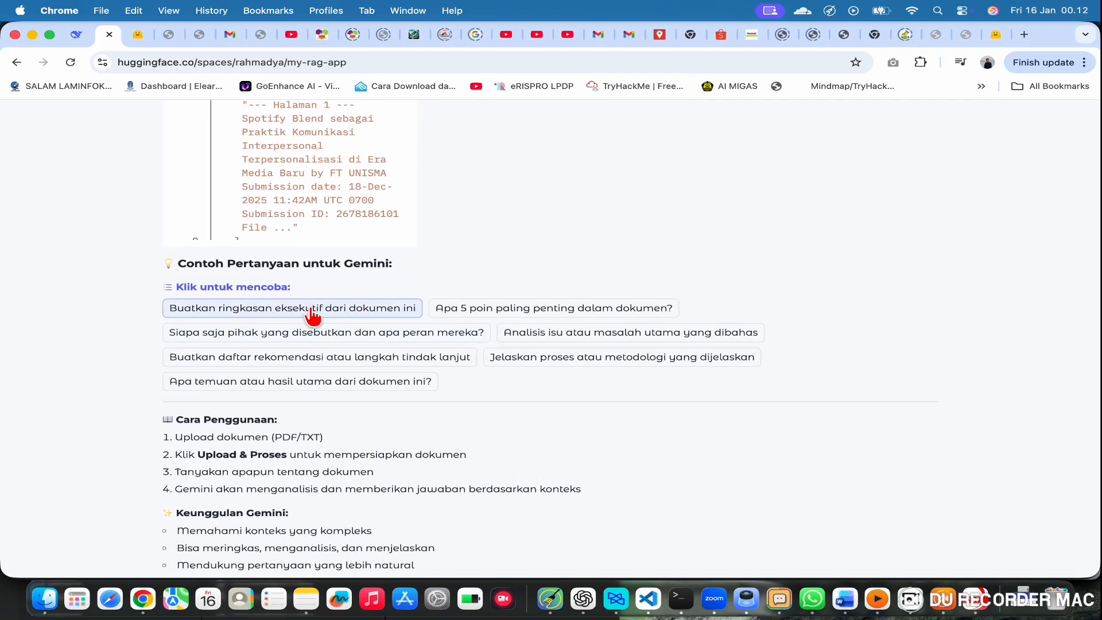
pyautogui.click(313, 315)
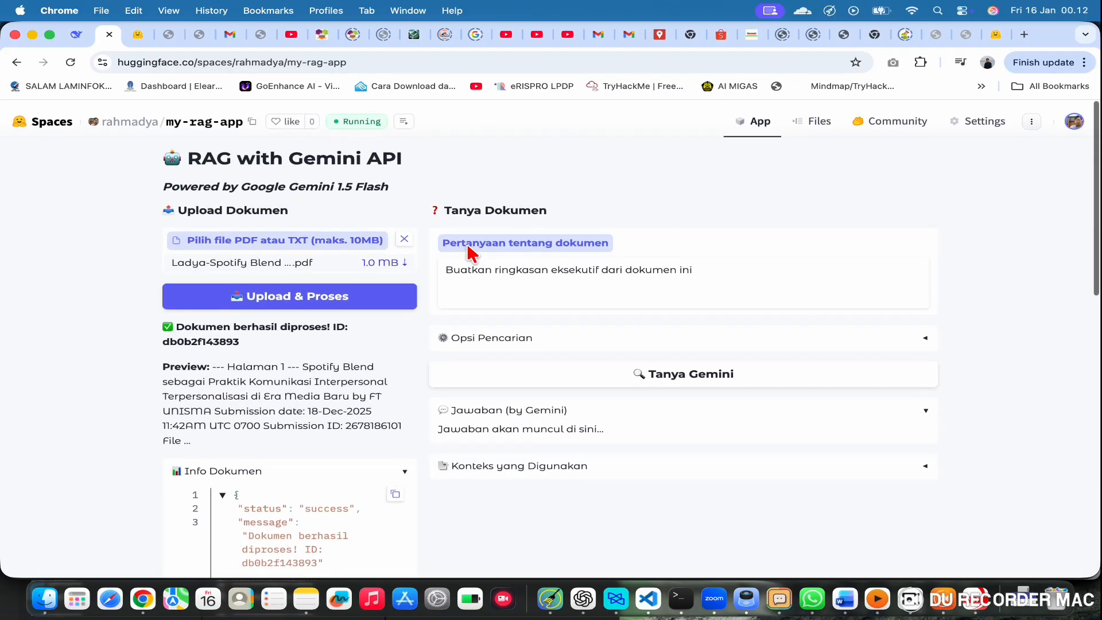
pyautogui.click(693, 360)
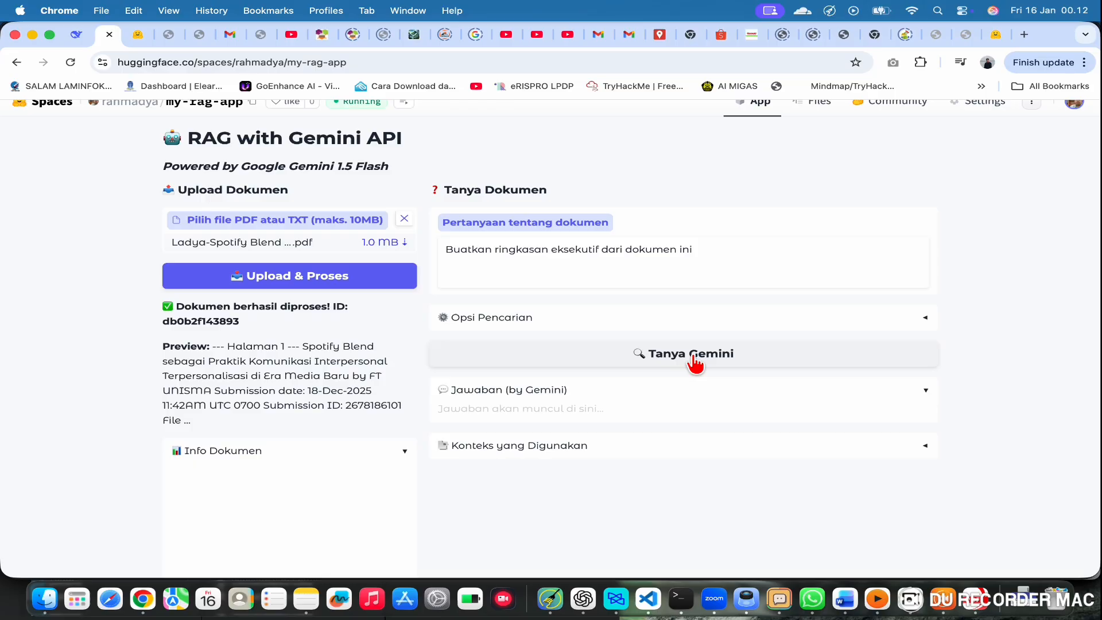
# Read through Gemini's answer and document info, and expand Konteks yang Digunakan to examine the supplied context
pyautogui.scroll(-2, 712, 400)
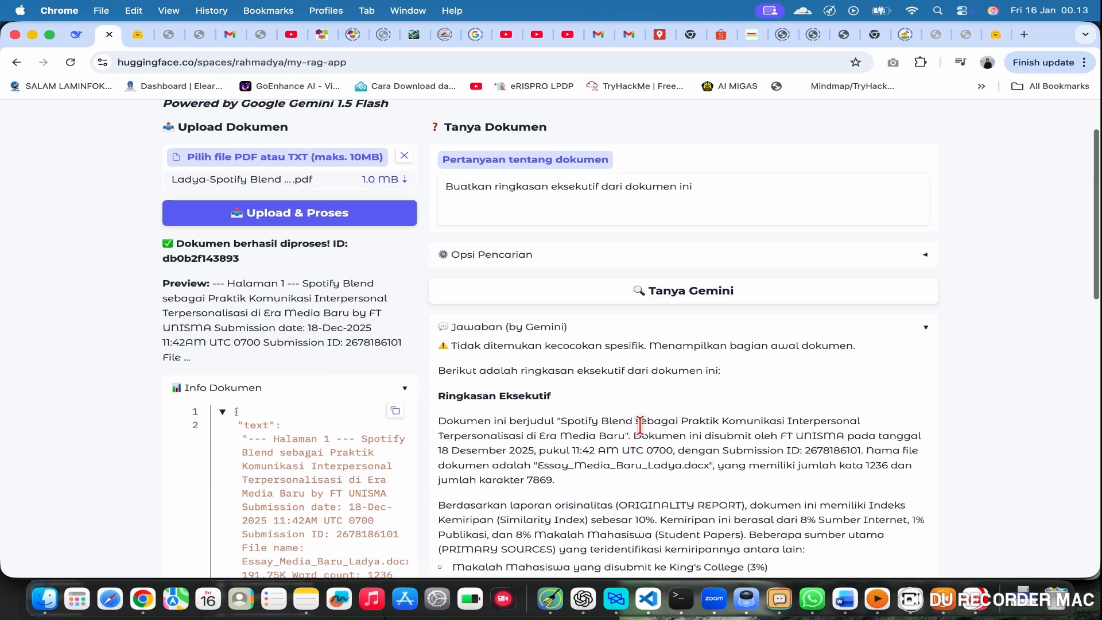
pyautogui.scroll(-3, 641, 419)
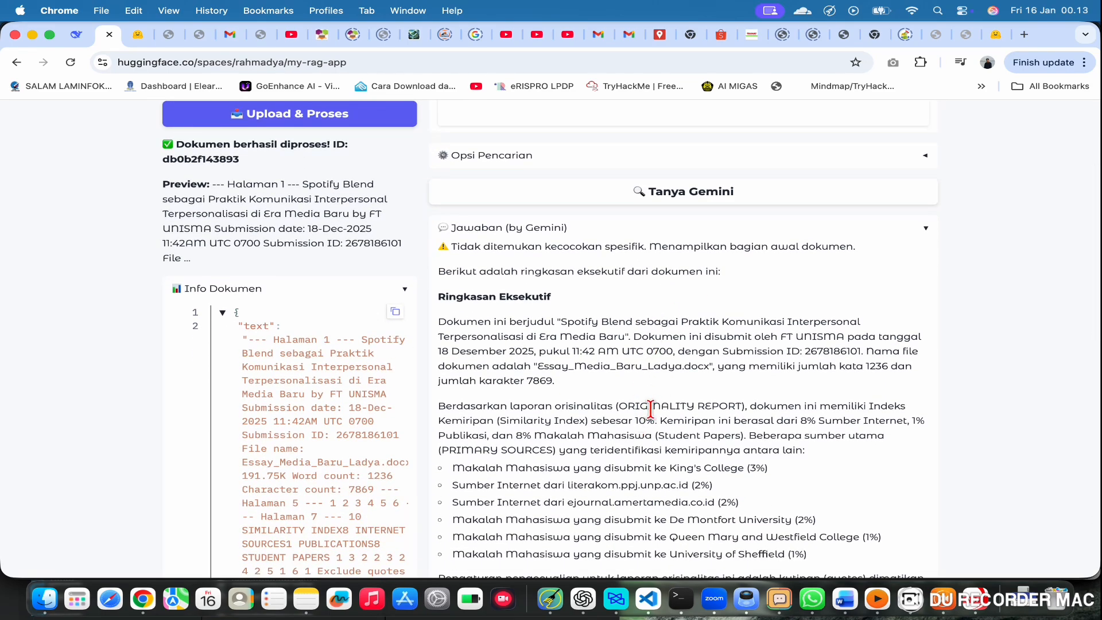
pyautogui.scroll(-3, 650, 409)
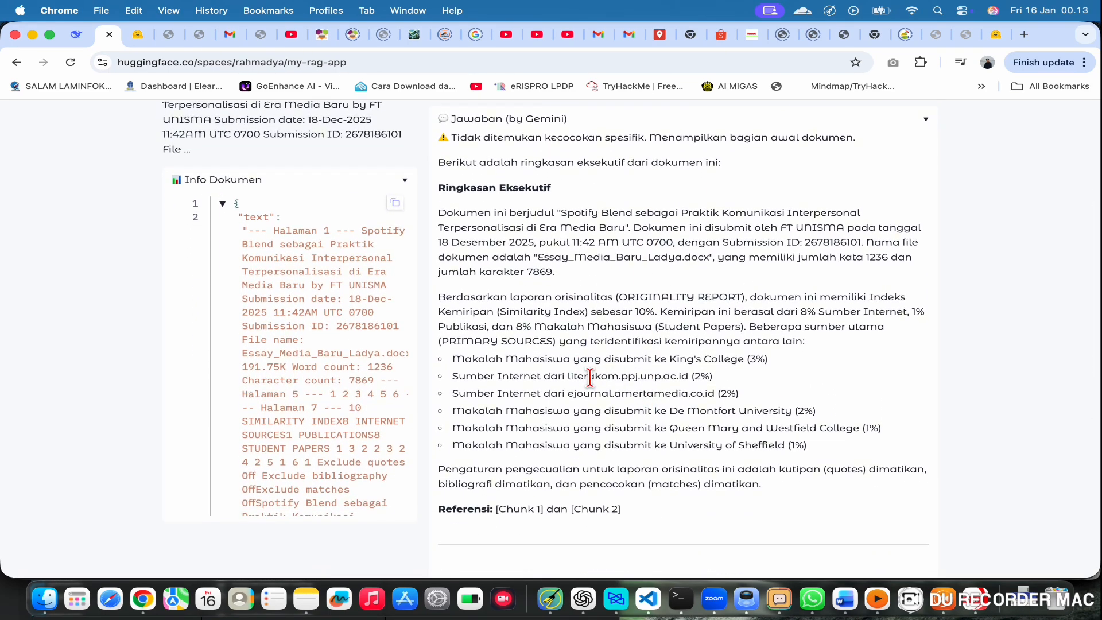
pyautogui.scroll(-3, 644, 396)
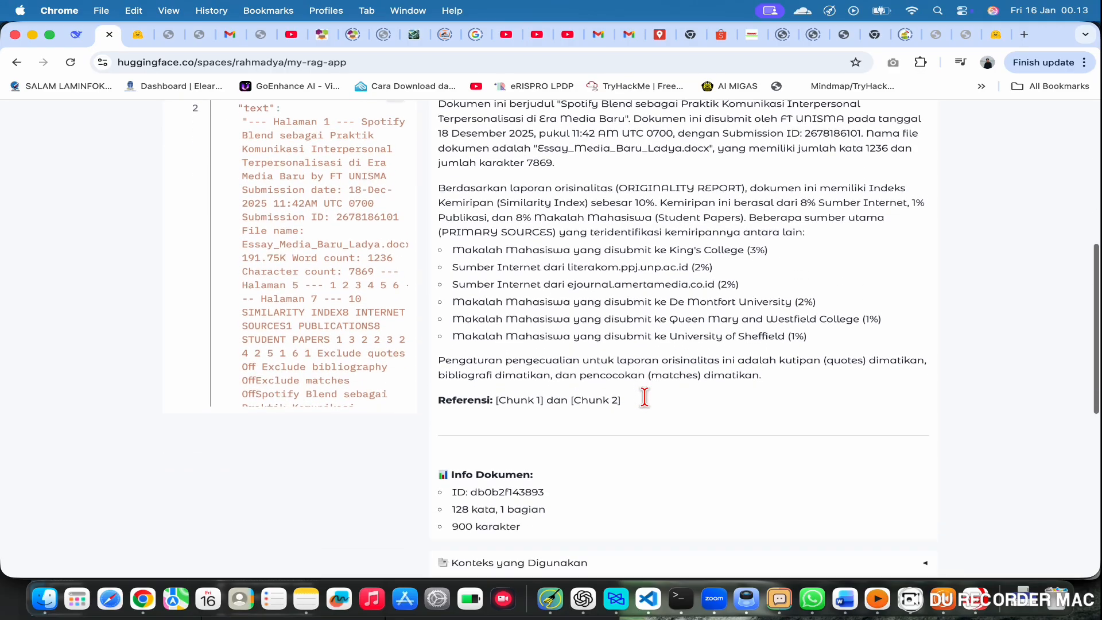
pyautogui.scroll(-3, 644, 396)
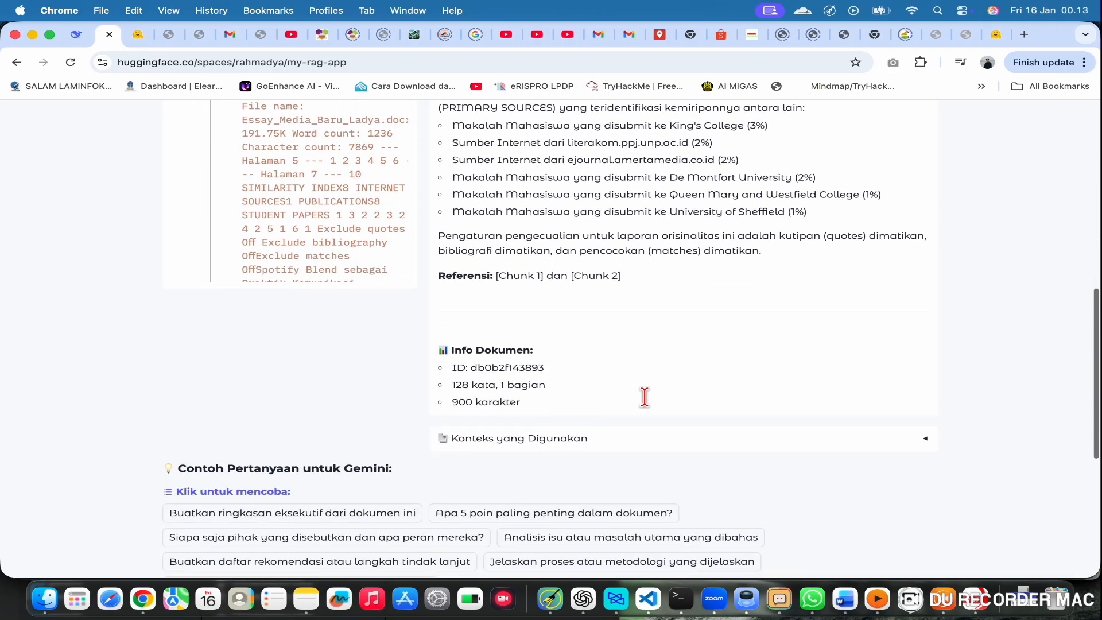
pyautogui.click(925, 442)
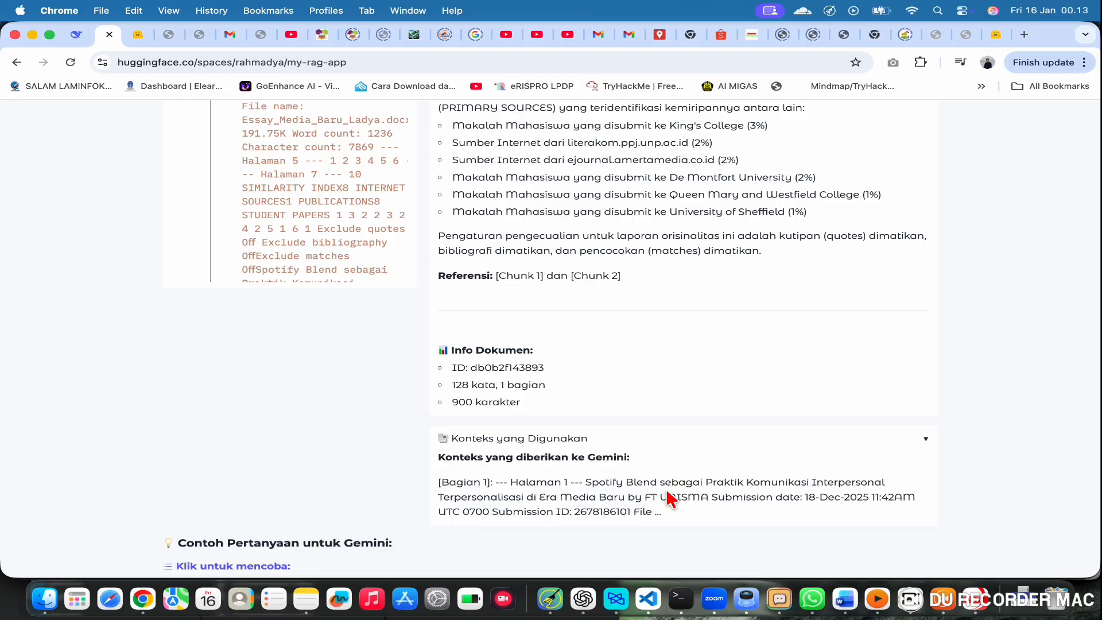
pyautogui.scroll(10, 592, 381)
pyautogui.scroll(2, 592, 379)
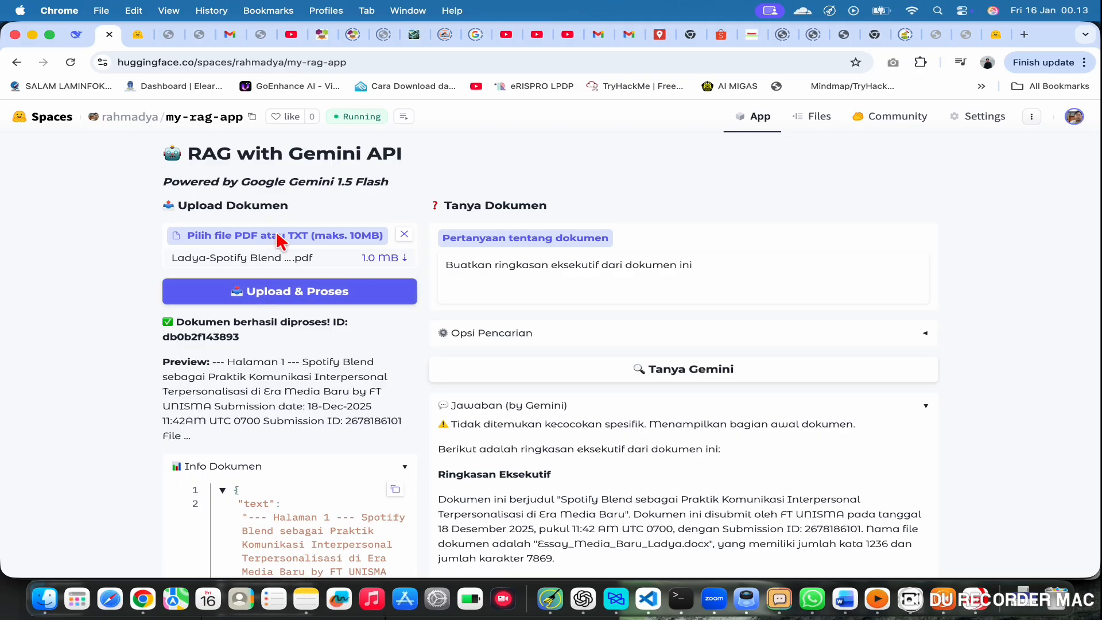
# Replace the uploaded document with PERMENDIKTISAINTEK-52-2025.pdf from Downloads and process it
pyautogui.click(405, 236)
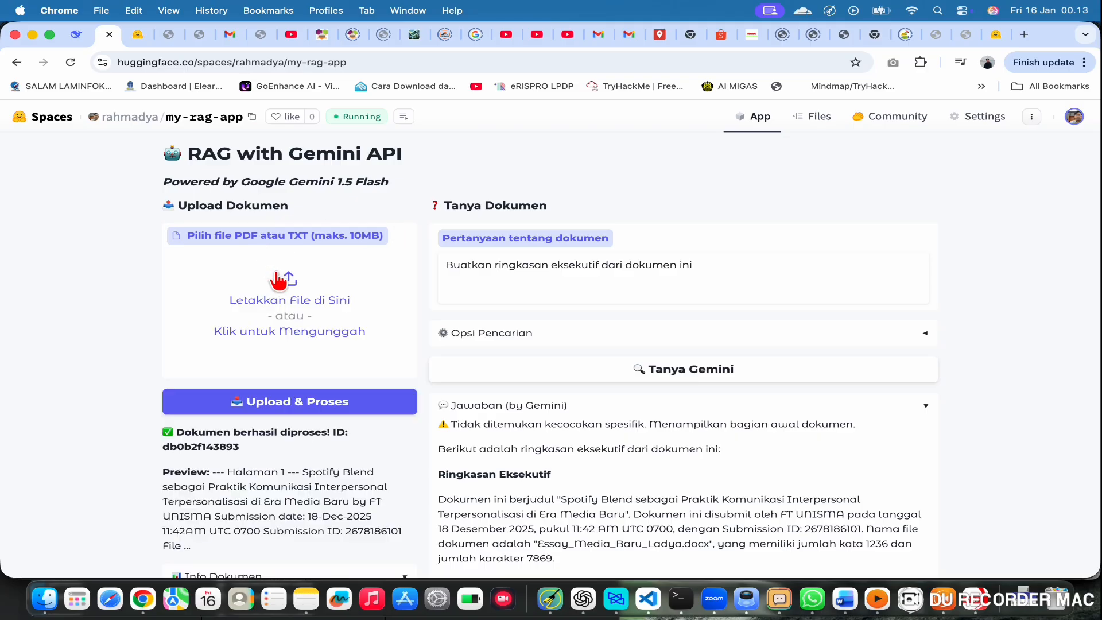
pyautogui.click(290, 287)
pyautogui.scroll(-6, 473, 339)
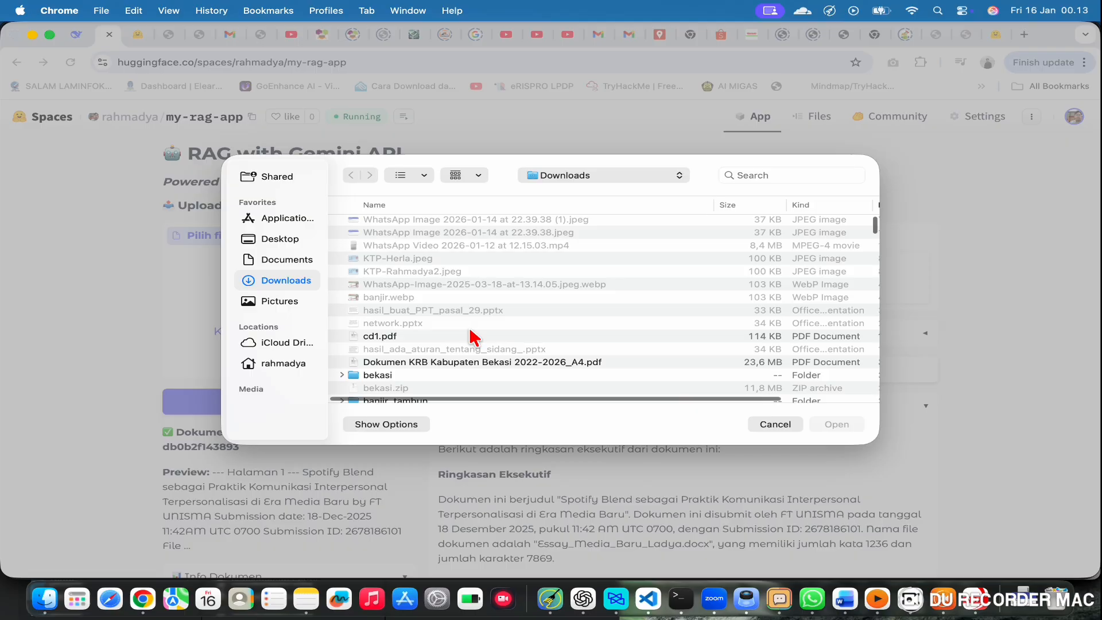
pyautogui.scroll(-5, 473, 338)
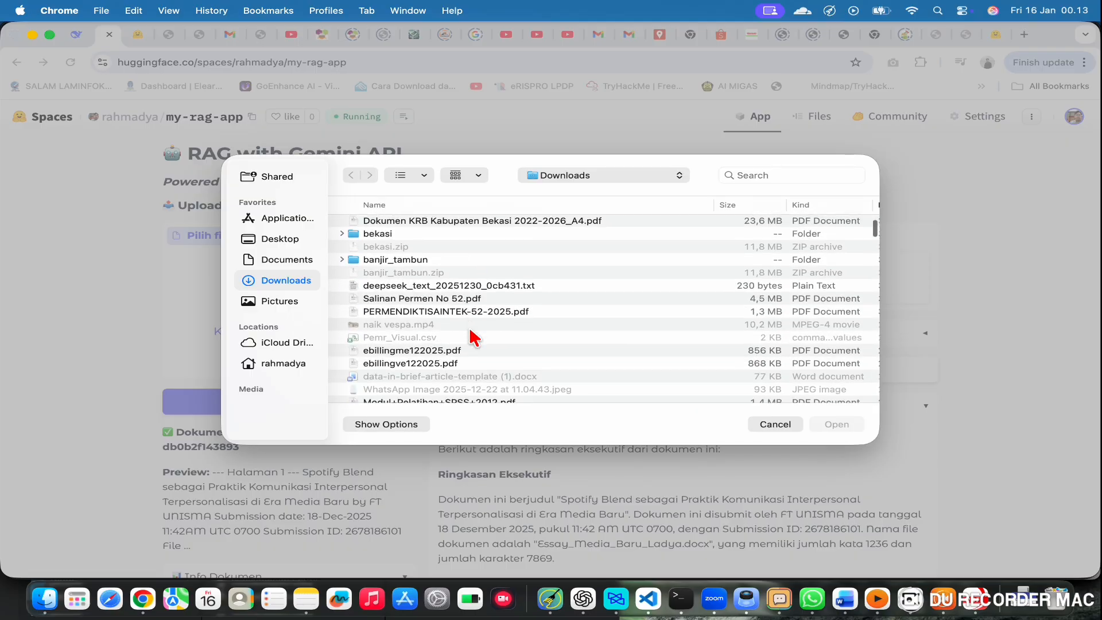
pyautogui.scroll(3, 473, 337)
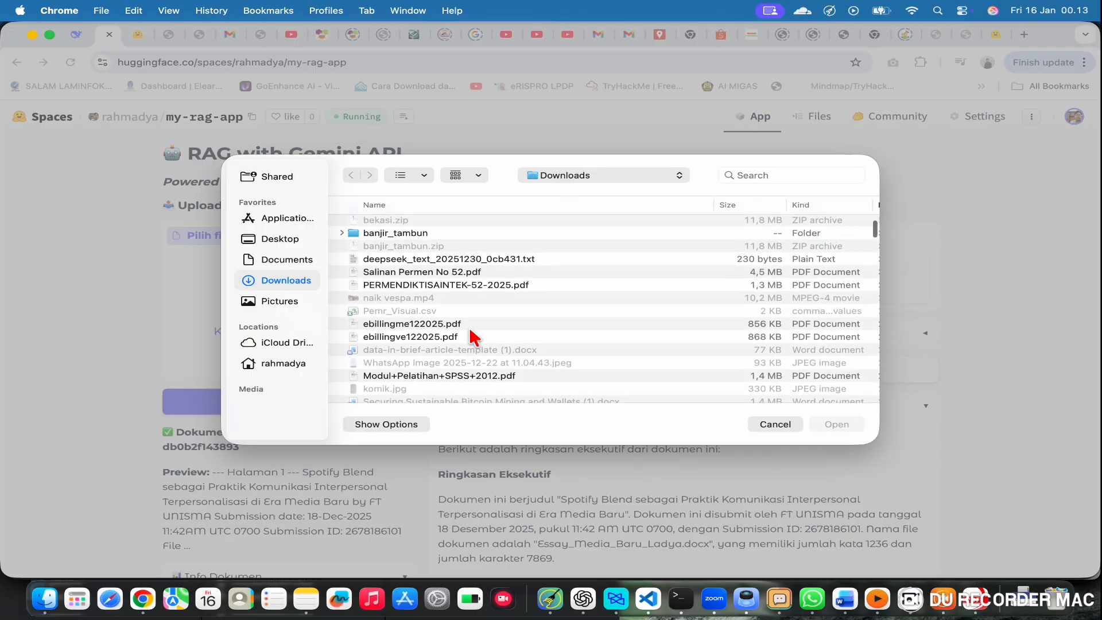
pyautogui.doubleClick(466, 286)
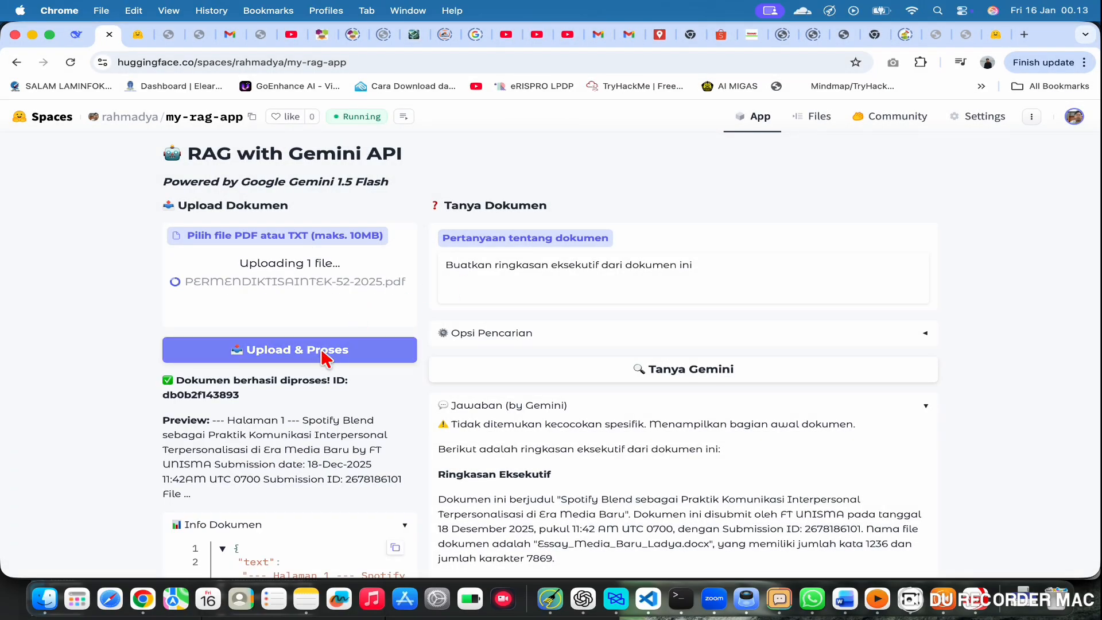
pyautogui.click(301, 294)
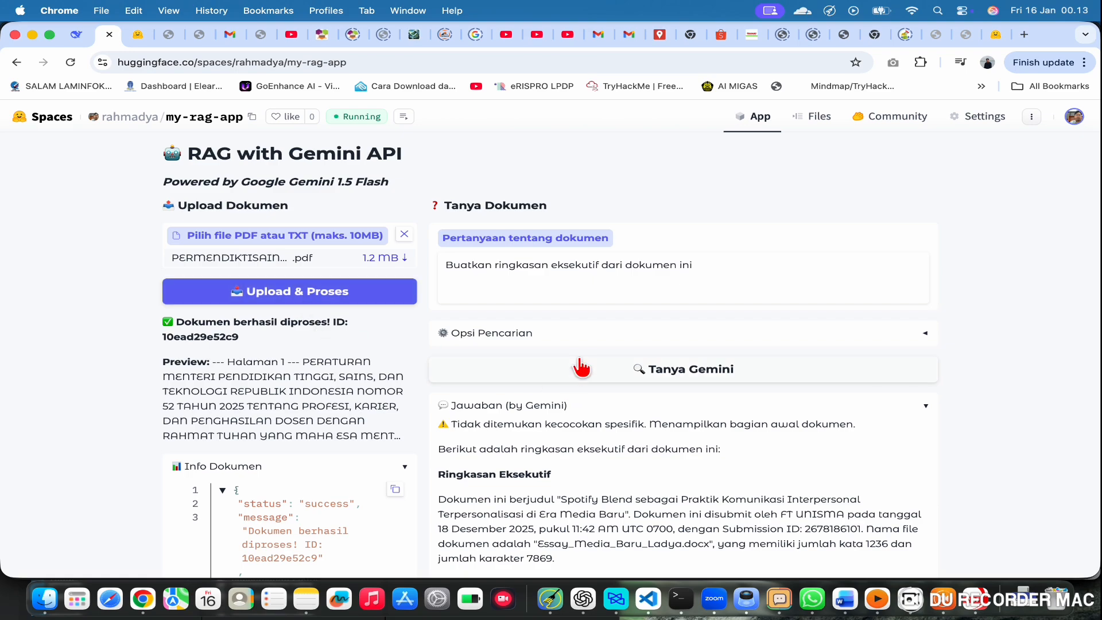
# Ask Gemini the same executive summary question about the regulation PDF and review its answer, document info and context passages
pyautogui.click(685, 371)
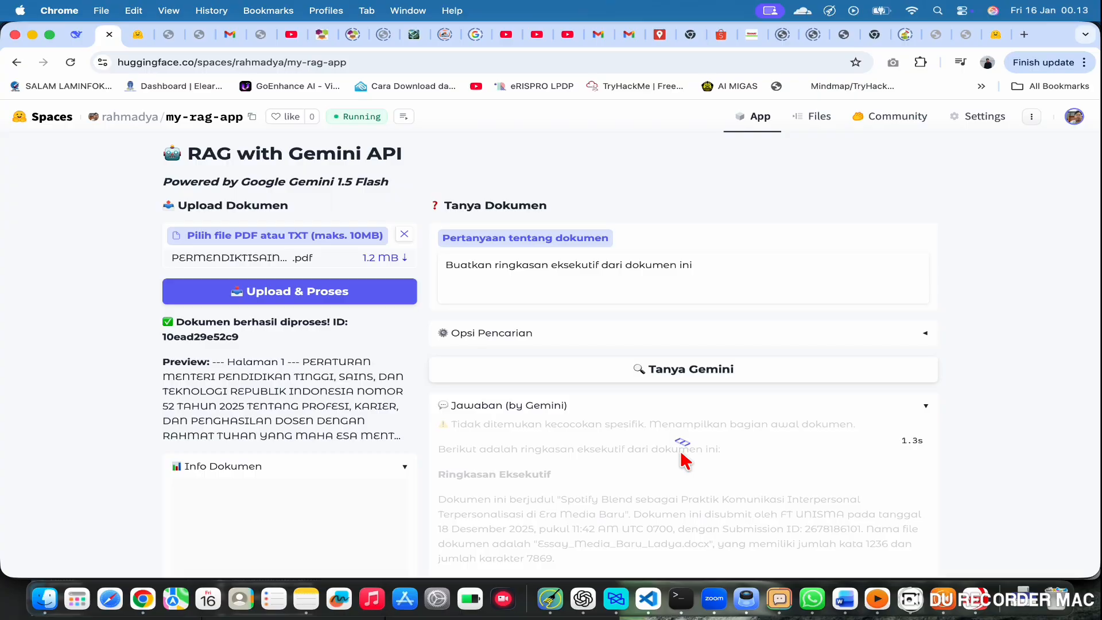
pyautogui.scroll(-3, 685, 459)
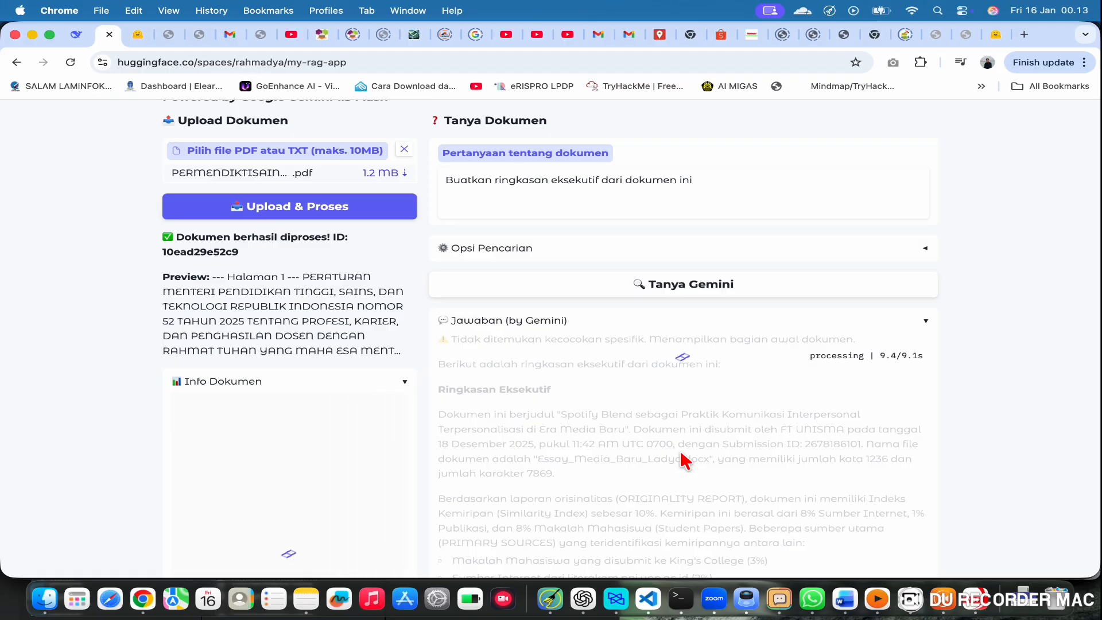
pyautogui.scroll(-4, 682, 455)
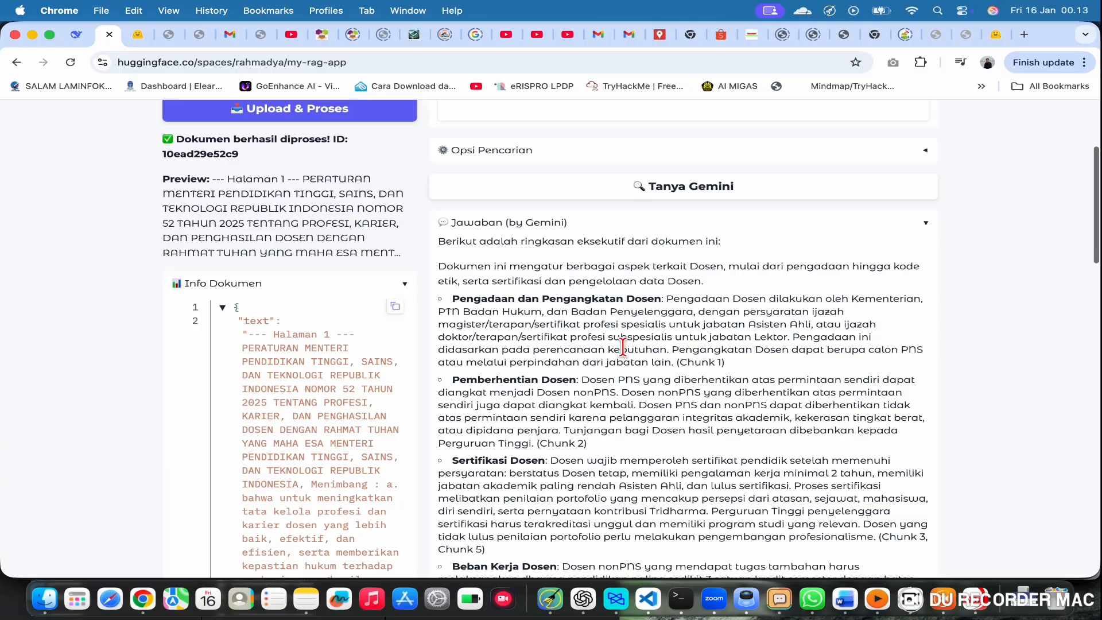
pyautogui.scroll(-6, 559, 383)
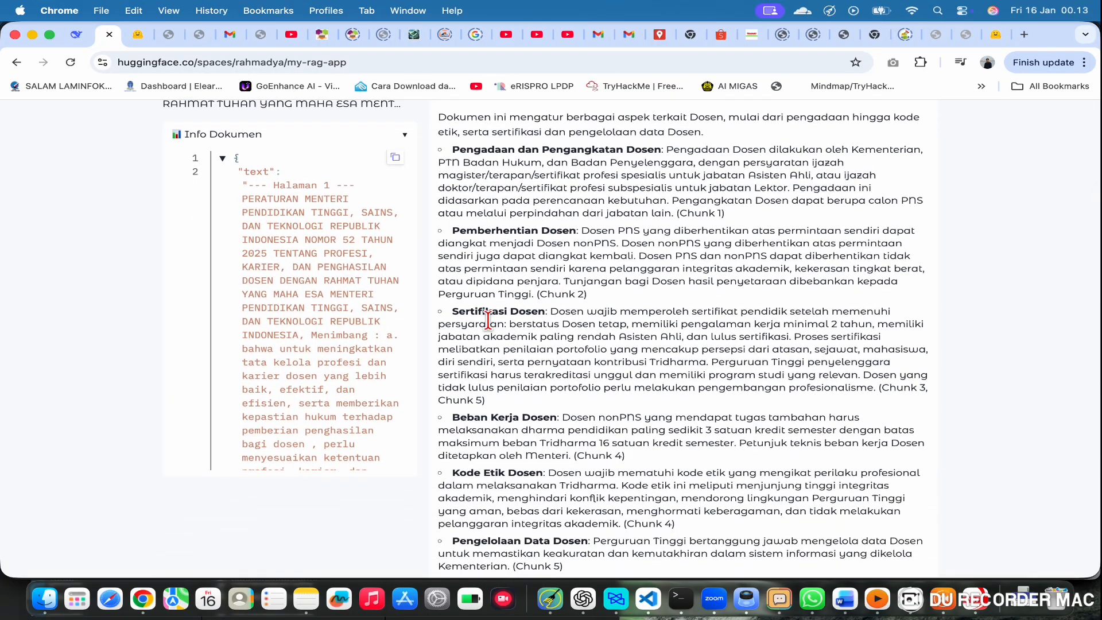
pyautogui.scroll(-12, 565, 341)
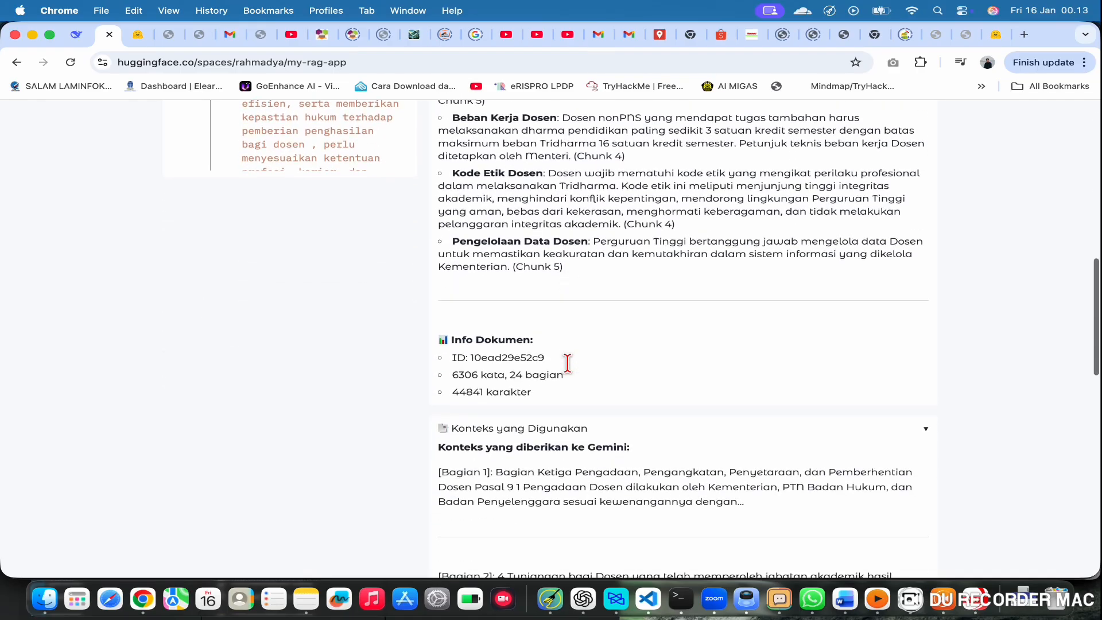
pyautogui.scroll(-6, 568, 363)
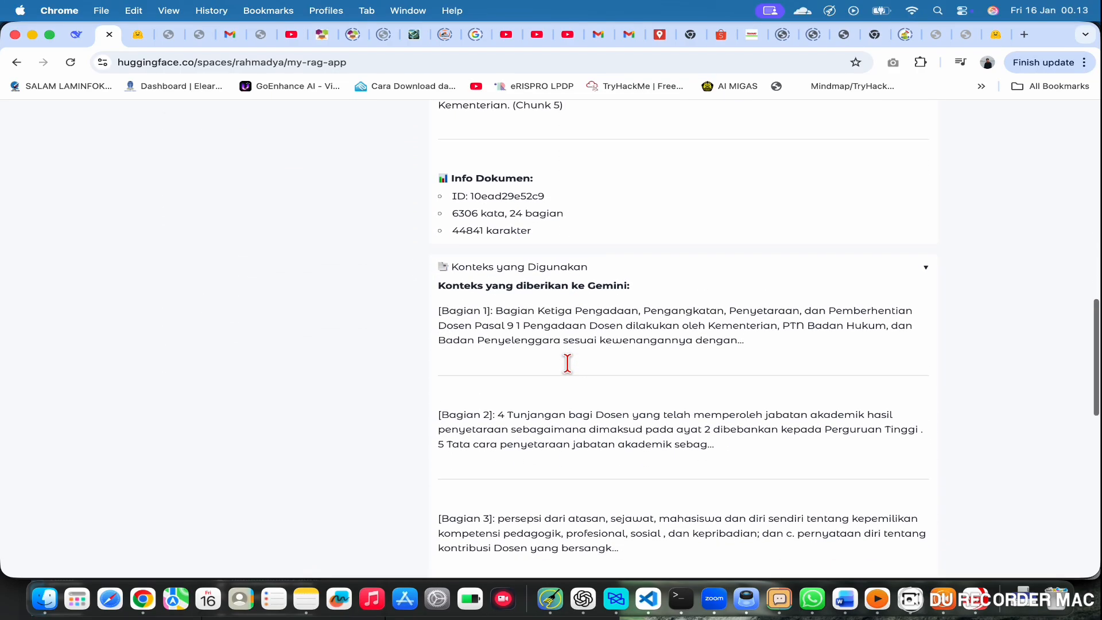
pyautogui.scroll(-1, 567, 363)
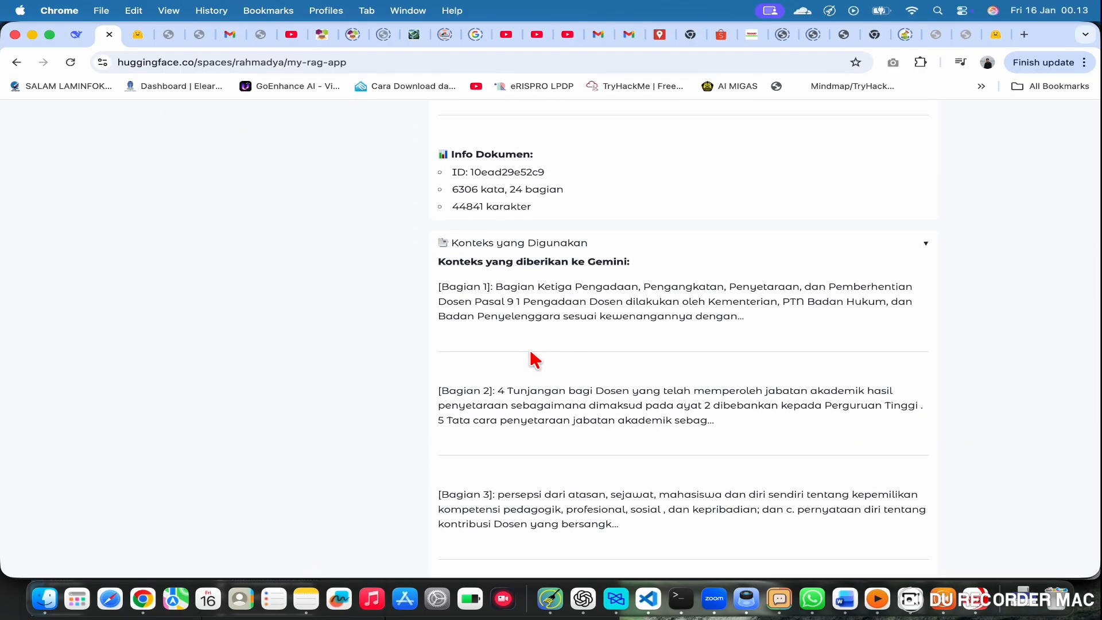
pyautogui.scroll(-10, 525, 461)
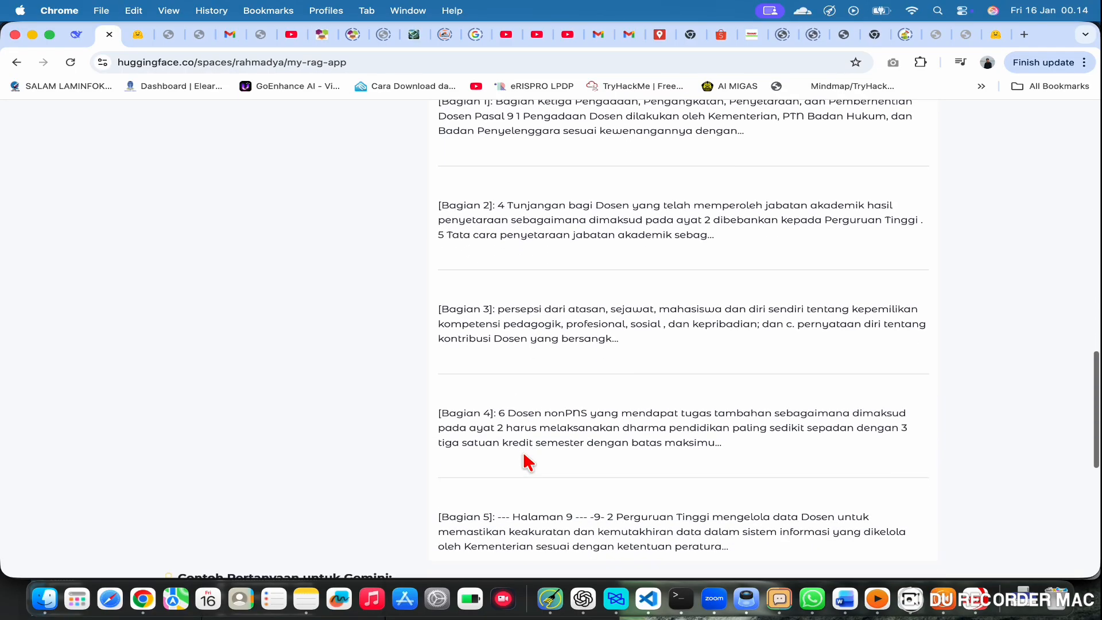
pyautogui.scroll(-8, 525, 461)
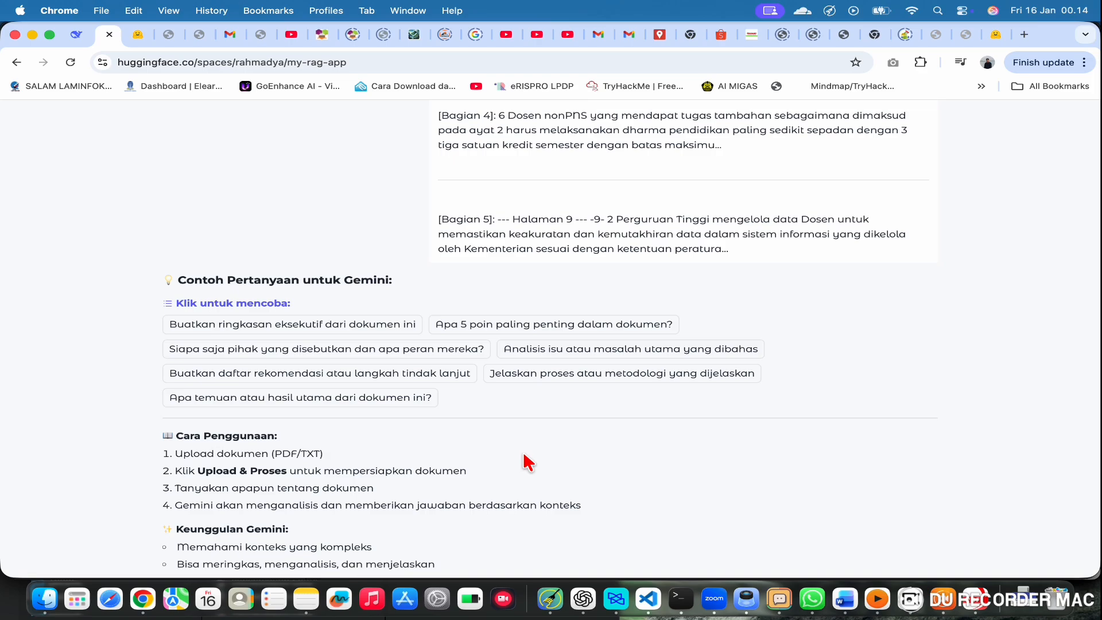
pyautogui.scroll(5, 477, 449)
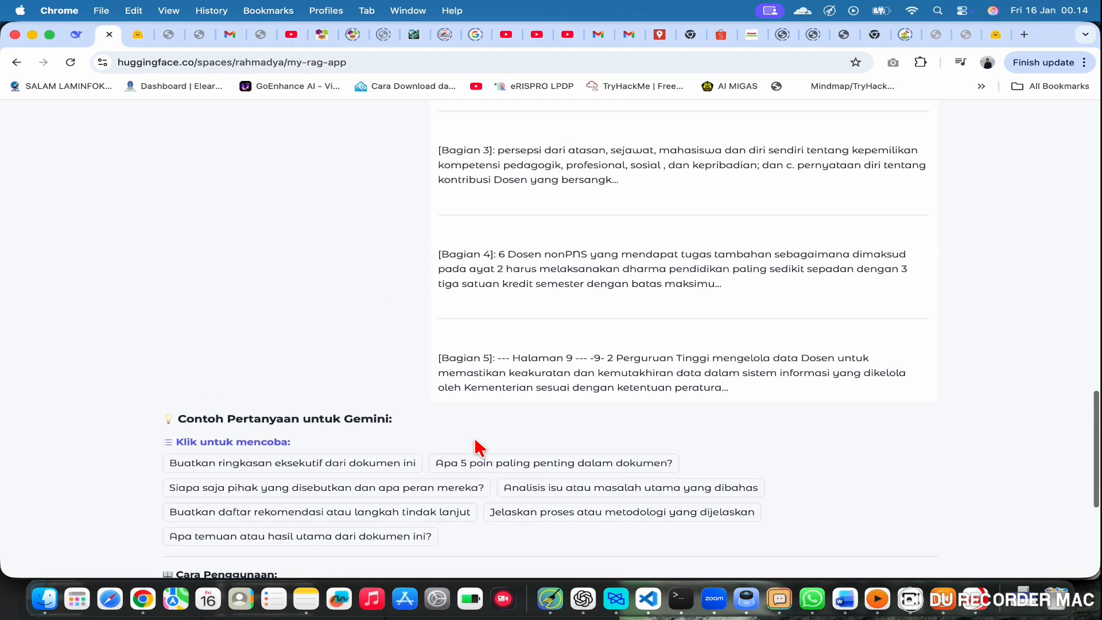
pyautogui.scroll(20, 477, 449)
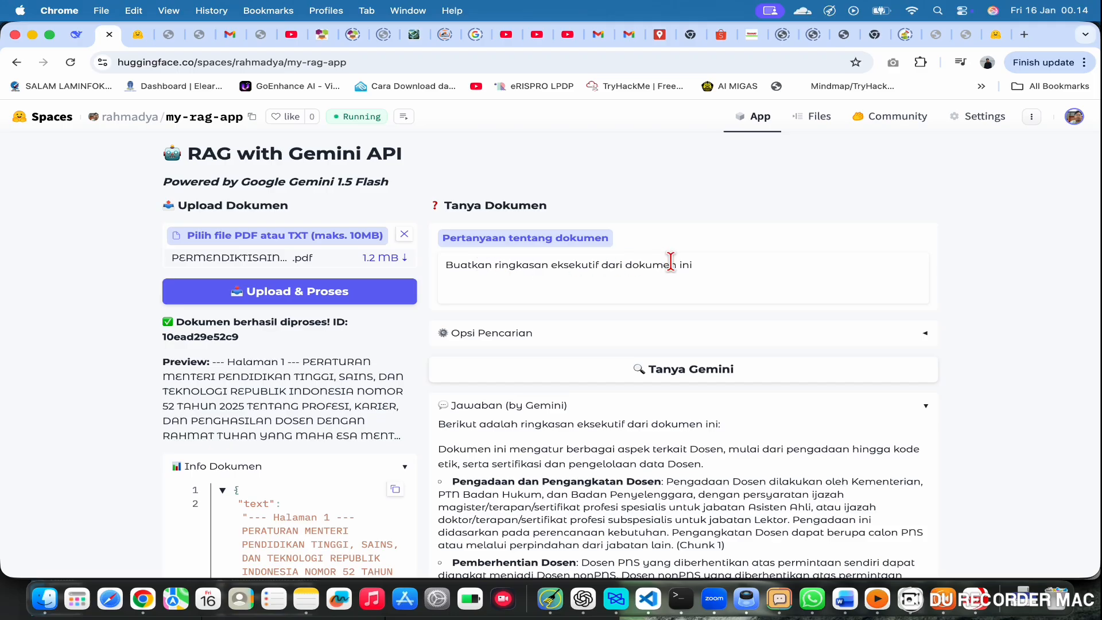
# Ask Gemini "apa aturan untuk serdos?" about the uploaded regulation PDF, replacing the executive summary question
pyautogui.tripleClick(441, 266)
pyautogui.write('ap')
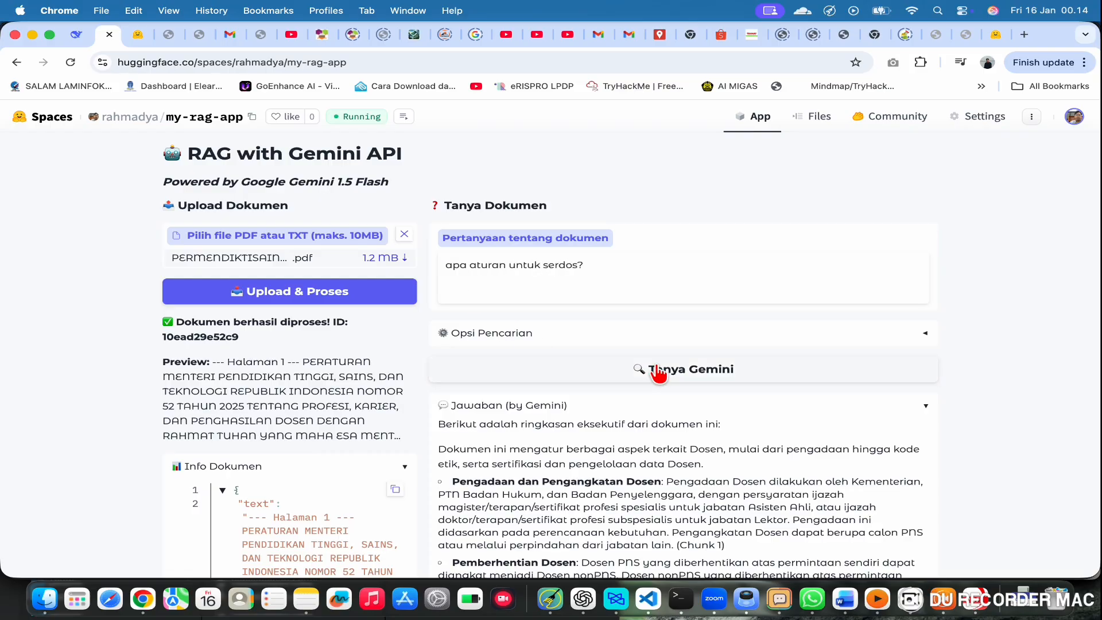
pyautogui.click(679, 377)
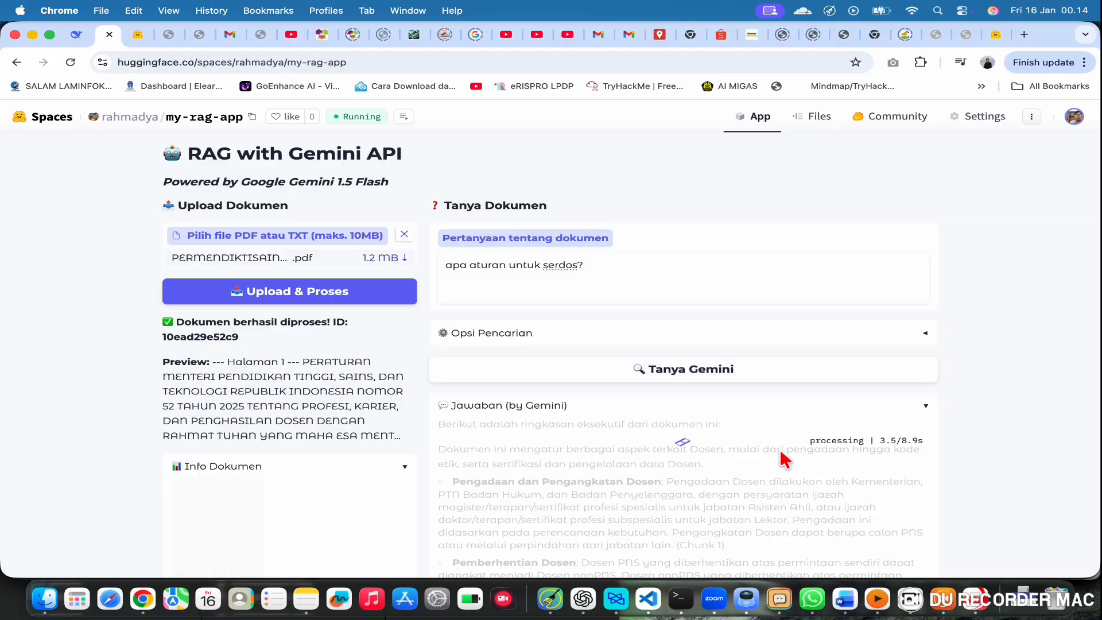
# Read through Gemini's serdos answer, the document info and context passages, and highlight the portfolio assessment sub-points
pyautogui.scroll(-3, 784, 459)
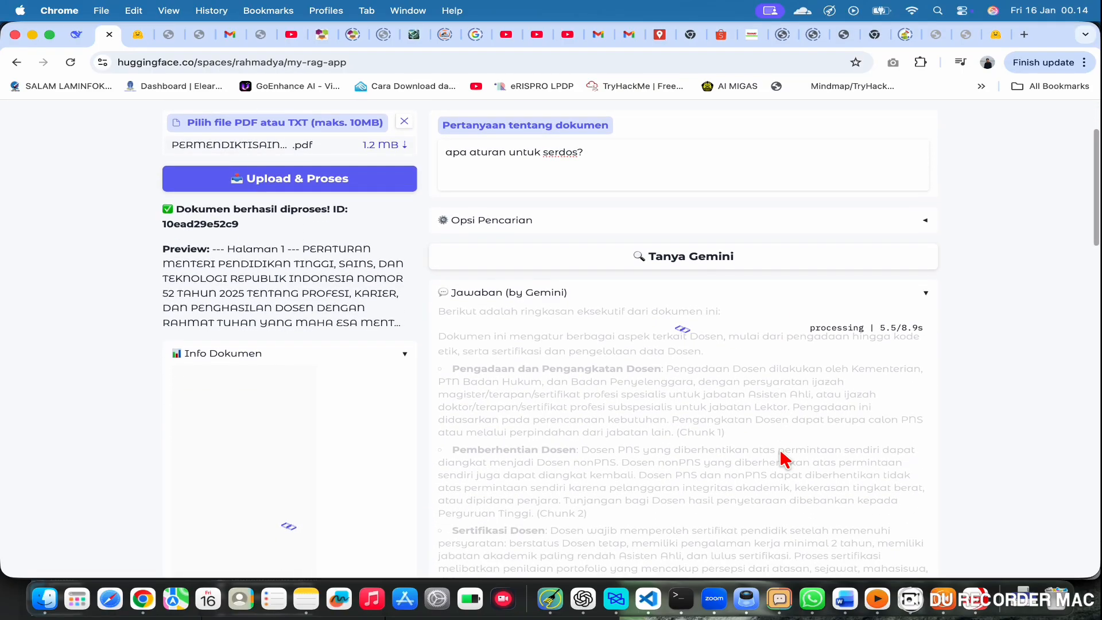
pyautogui.scroll(-3, 784, 459)
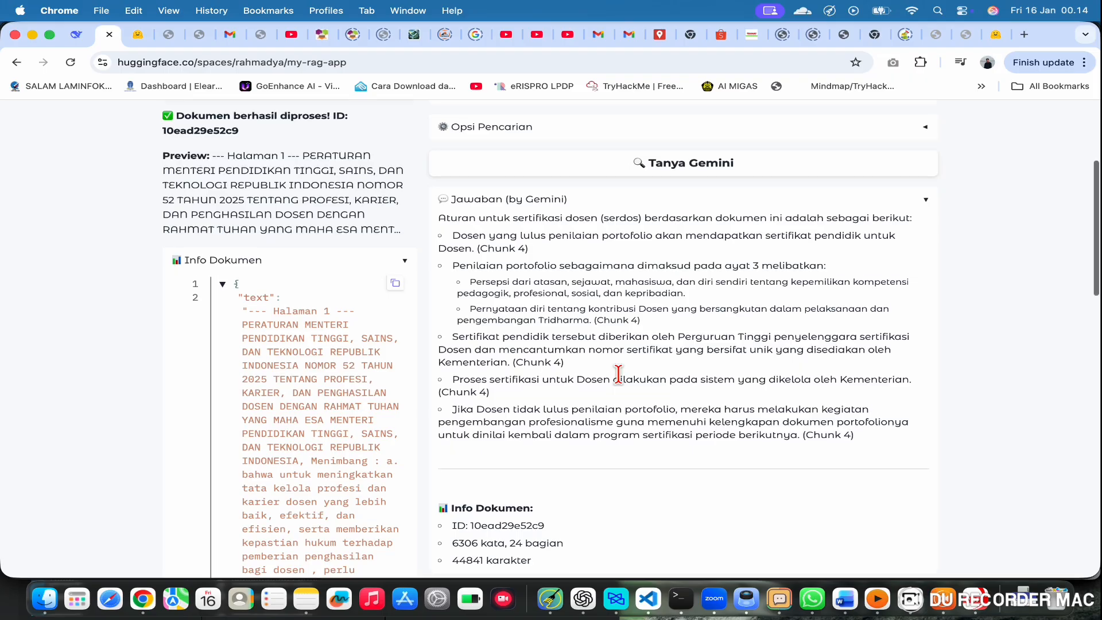
pyautogui.scroll(2, 618, 374)
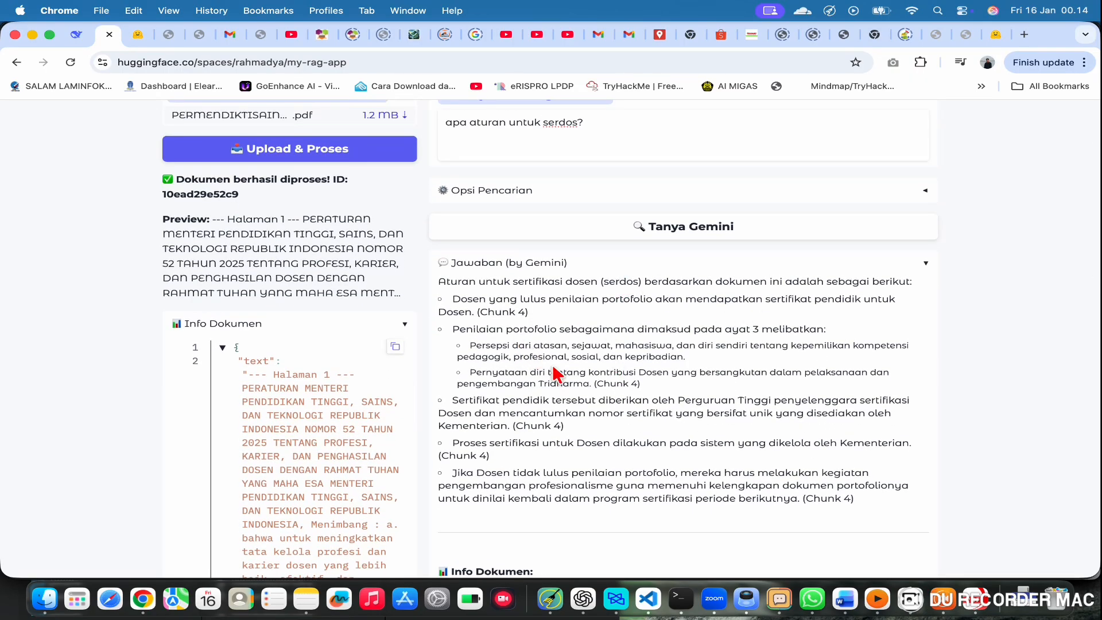
pyautogui.scroll(4, 662, 343)
pyautogui.scroll(-15, 662, 343)
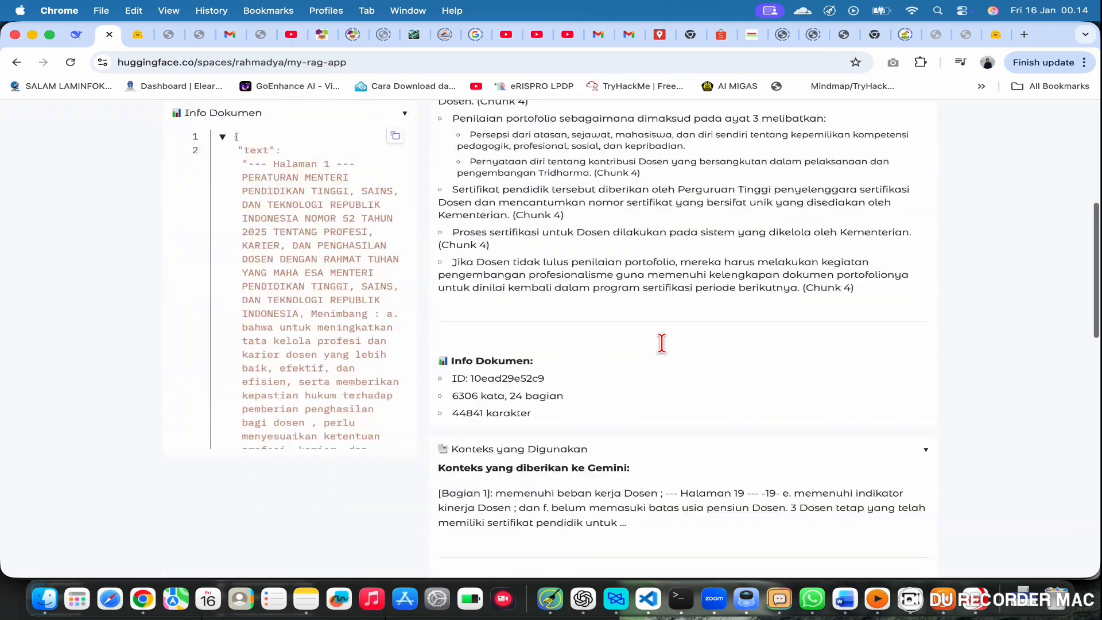
pyautogui.scroll(4, 662, 343)
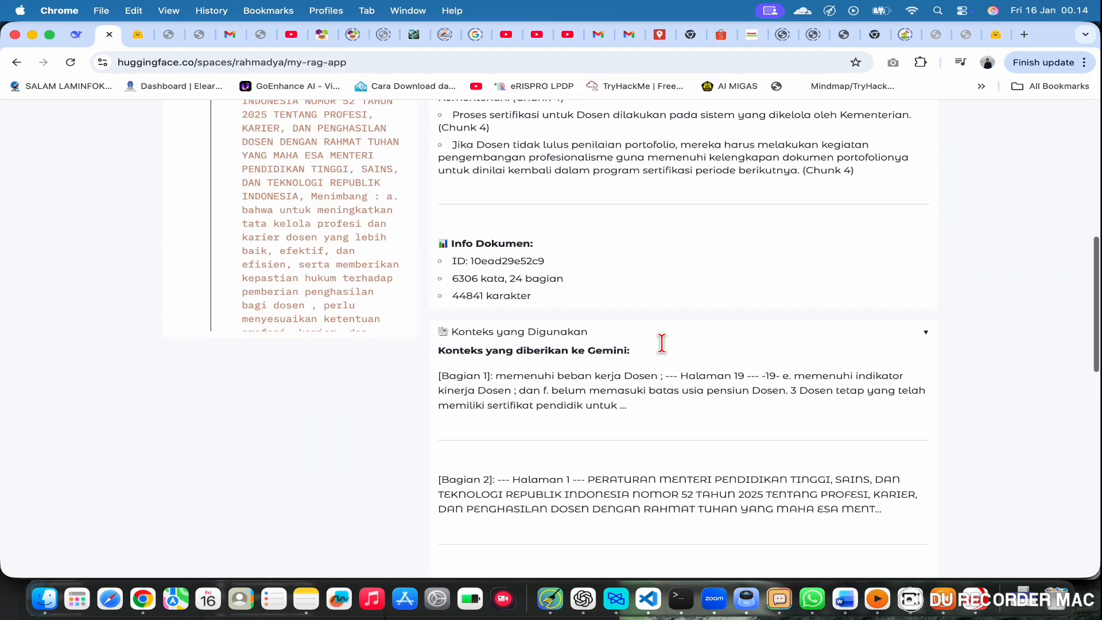
pyautogui.scroll(4, 747, 410)
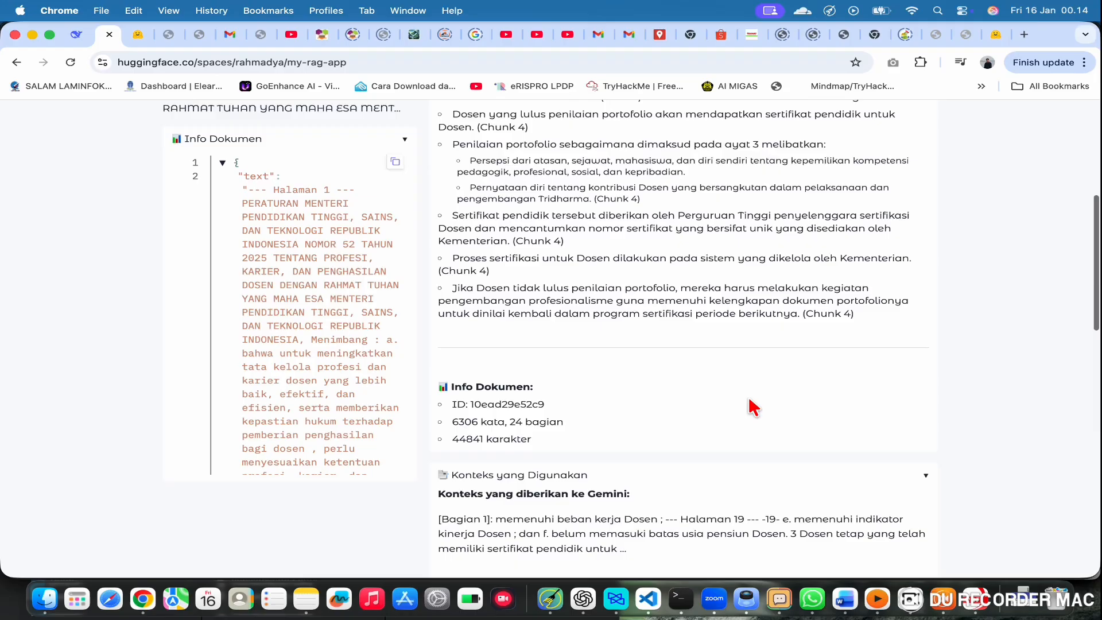
pyautogui.scroll(4, 634, 287)
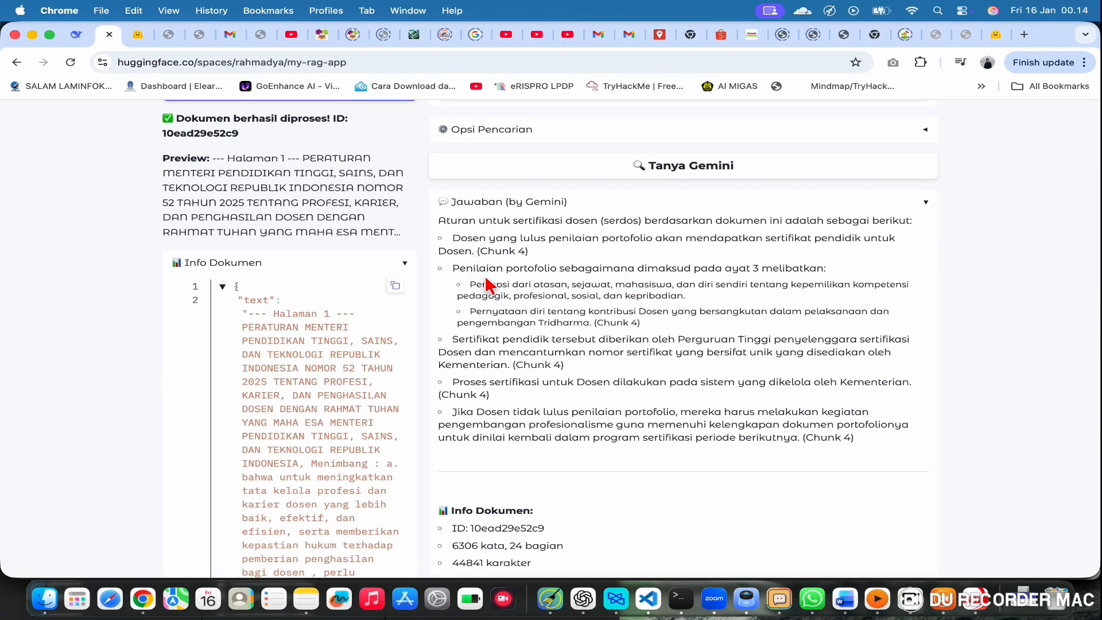
pyautogui.moveTo(481, 283); pyautogui.dragTo(684, 330)
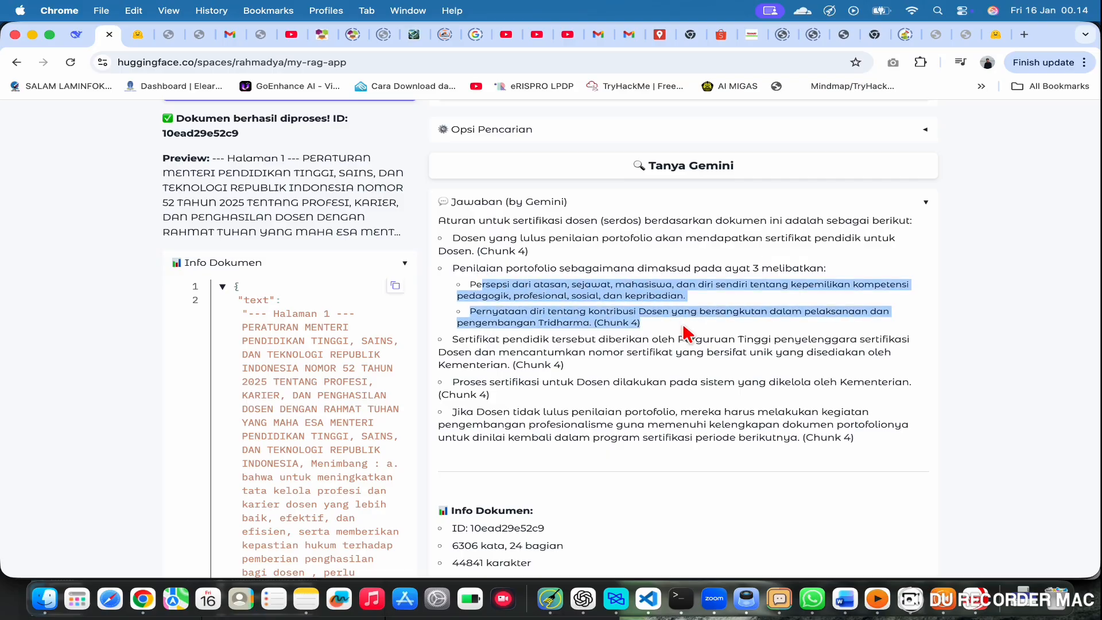
# Ask Gemini "apa syarat guru besar?" and review its answer, the article cited, the document info and the context passages
pyautogui.scroll(5, 686, 333)
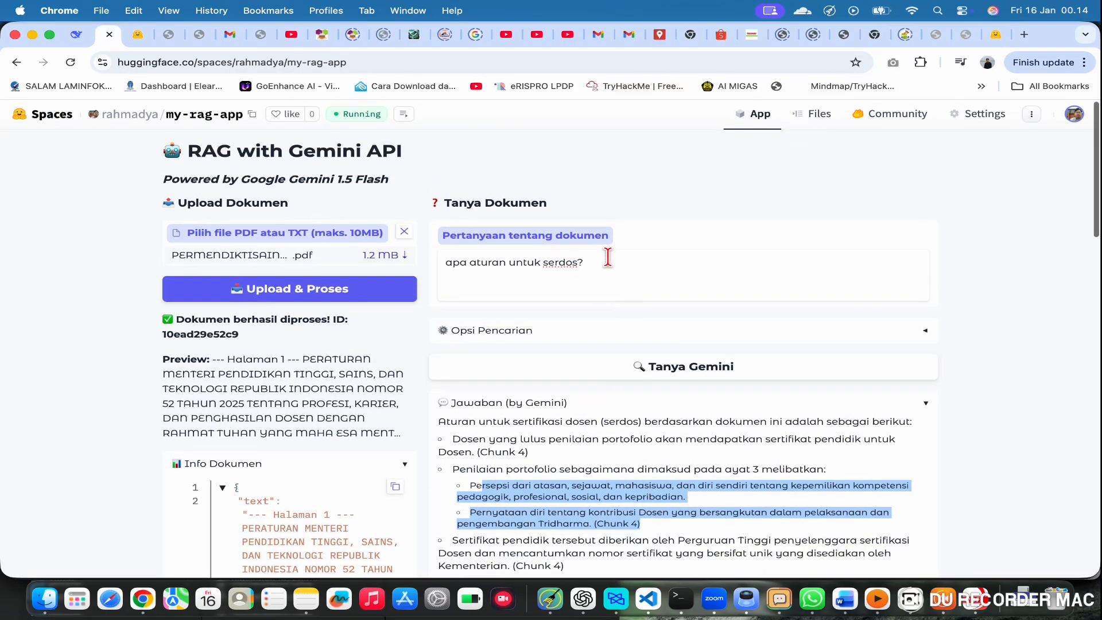
pyautogui.moveTo(608, 262); pyautogui.dragTo(480, 263)
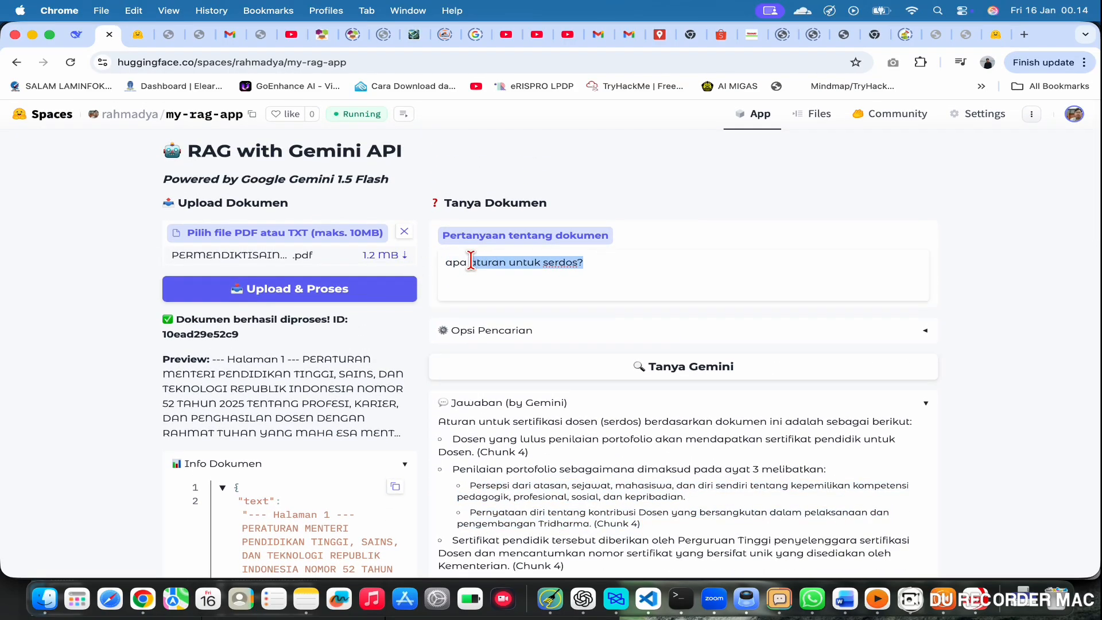
pyautogui.write('s')
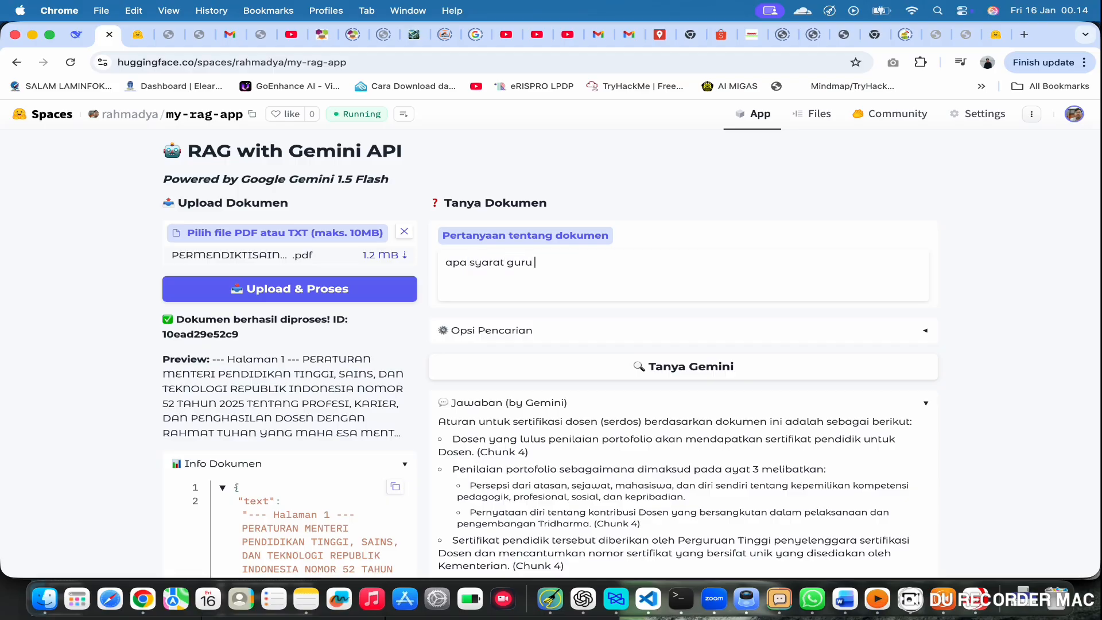
pyautogui.click(678, 371)
pyautogui.scroll(-3, 738, 468)
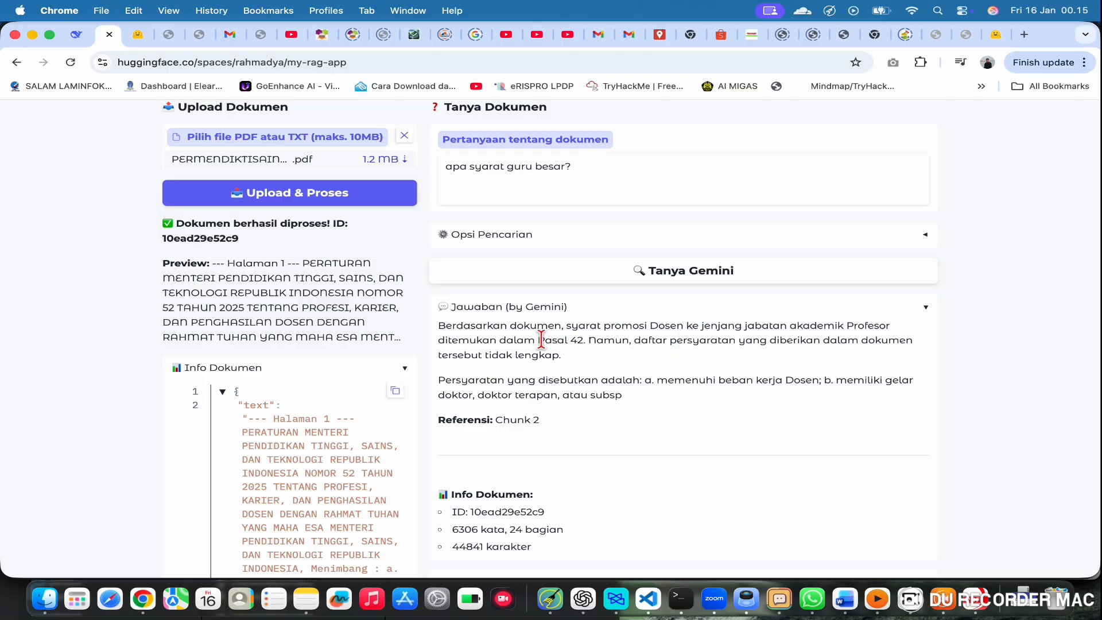
pyautogui.moveTo(538, 340); pyautogui.dragTo(620, 339)
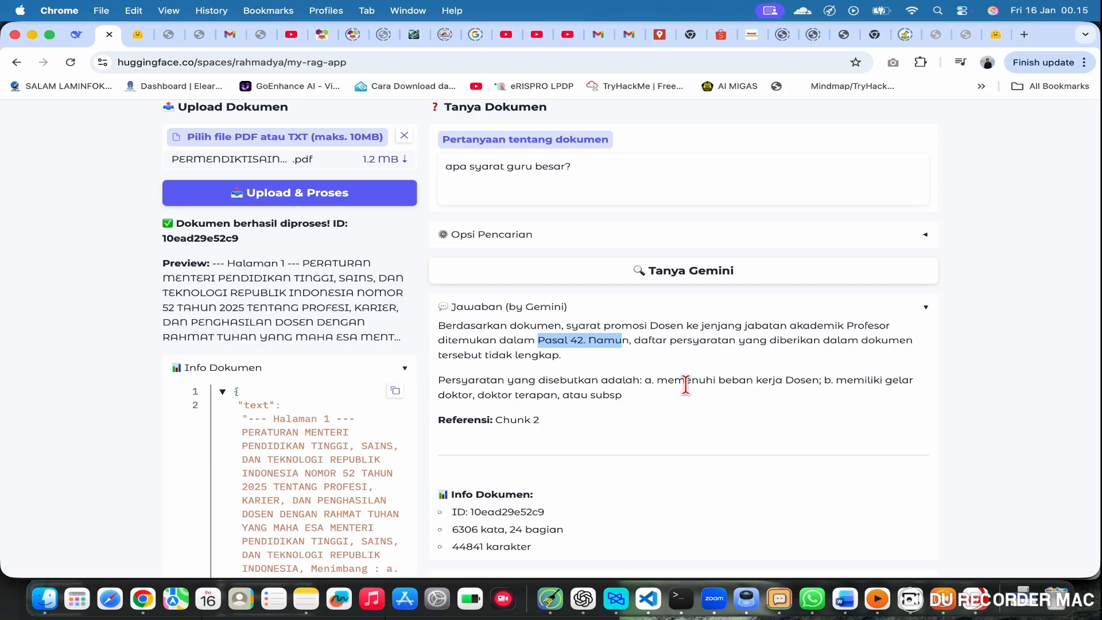
pyautogui.scroll(-5, 686, 384)
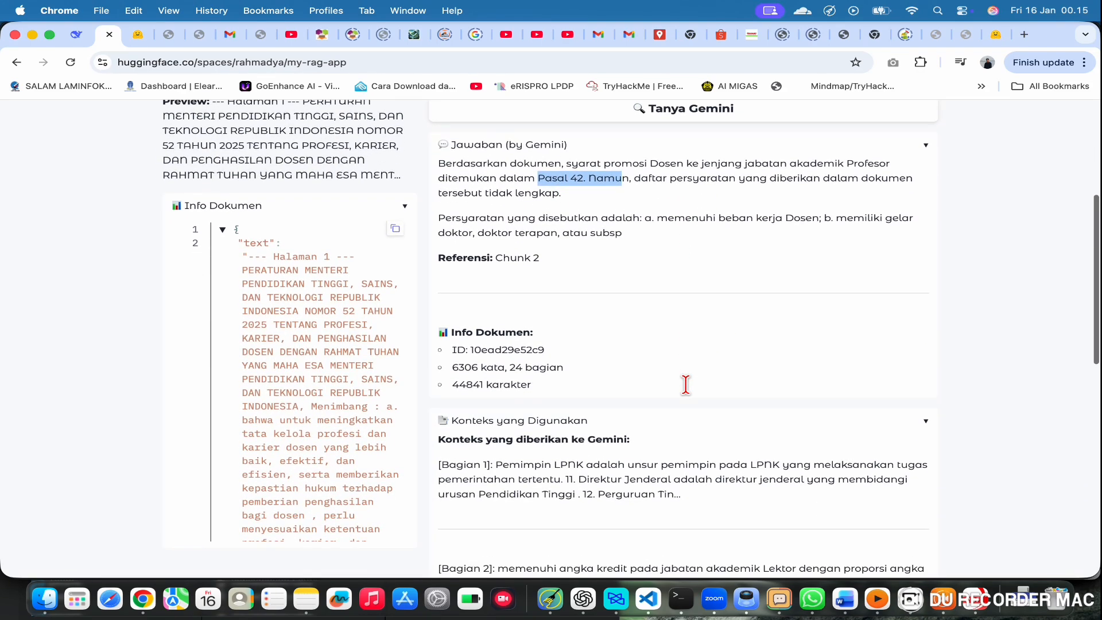
pyautogui.scroll(-2, 685, 384)
pyautogui.scroll(3, 685, 385)
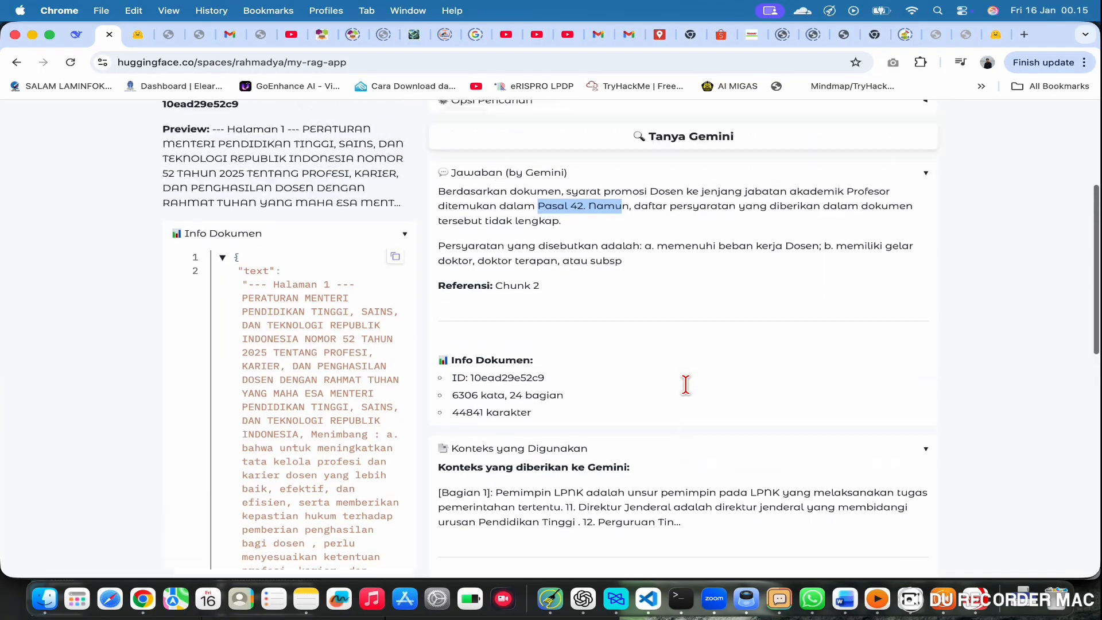
pyautogui.scroll(10, 686, 385)
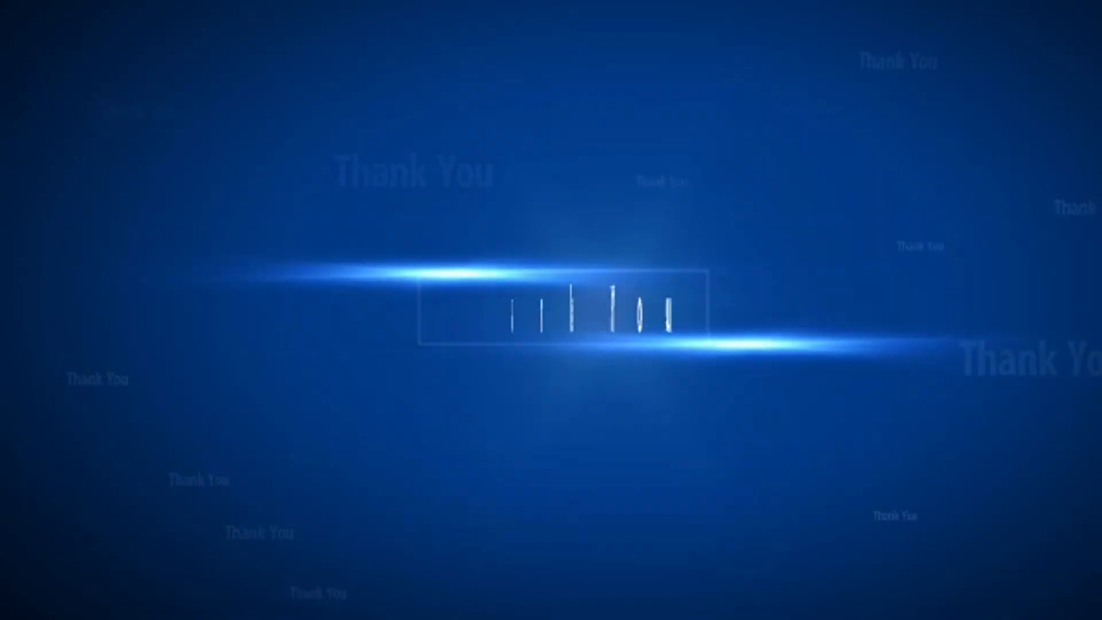